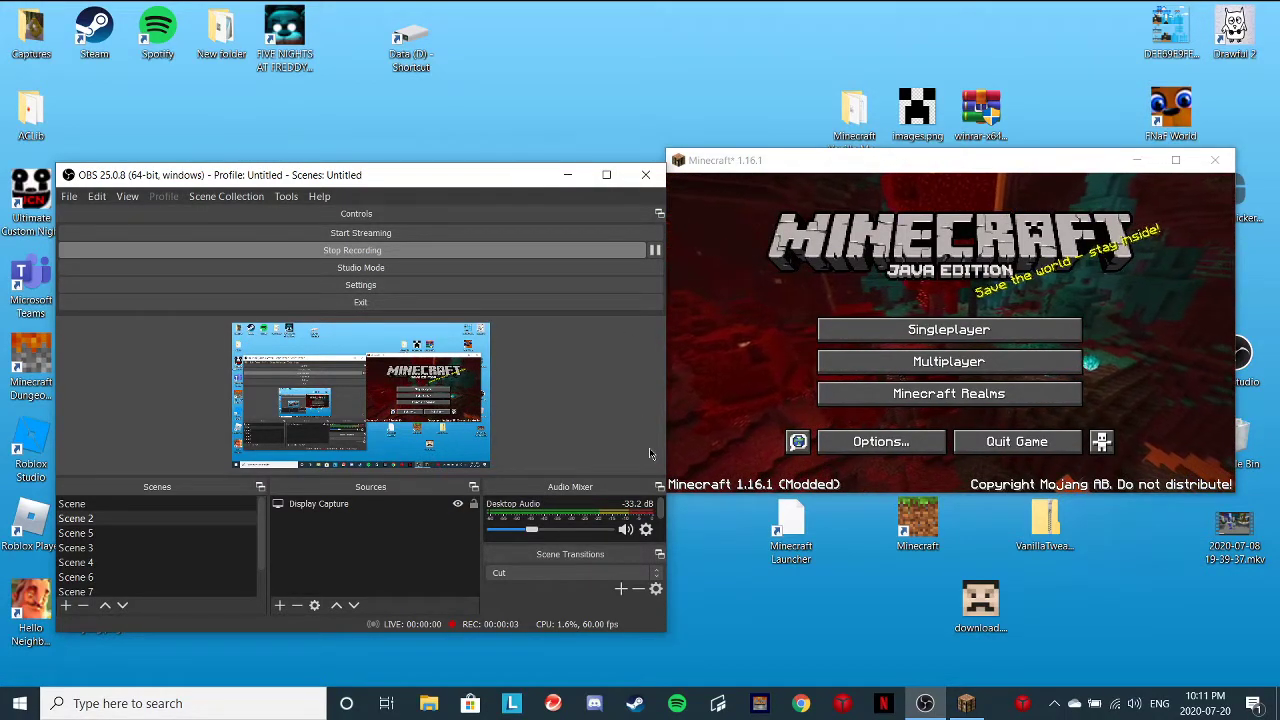
- Bring Minecraft forward and review the selected resource packs in Options
click(760, 468)
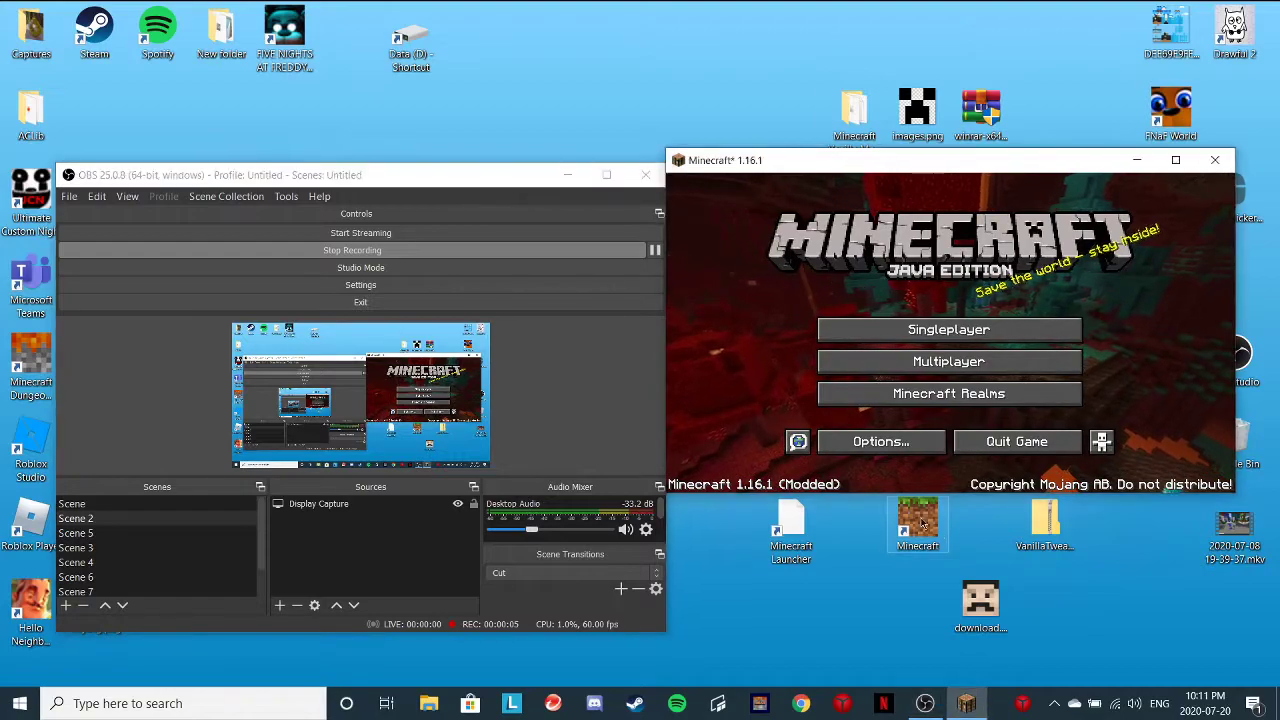
click(872, 442)
click(835, 388)
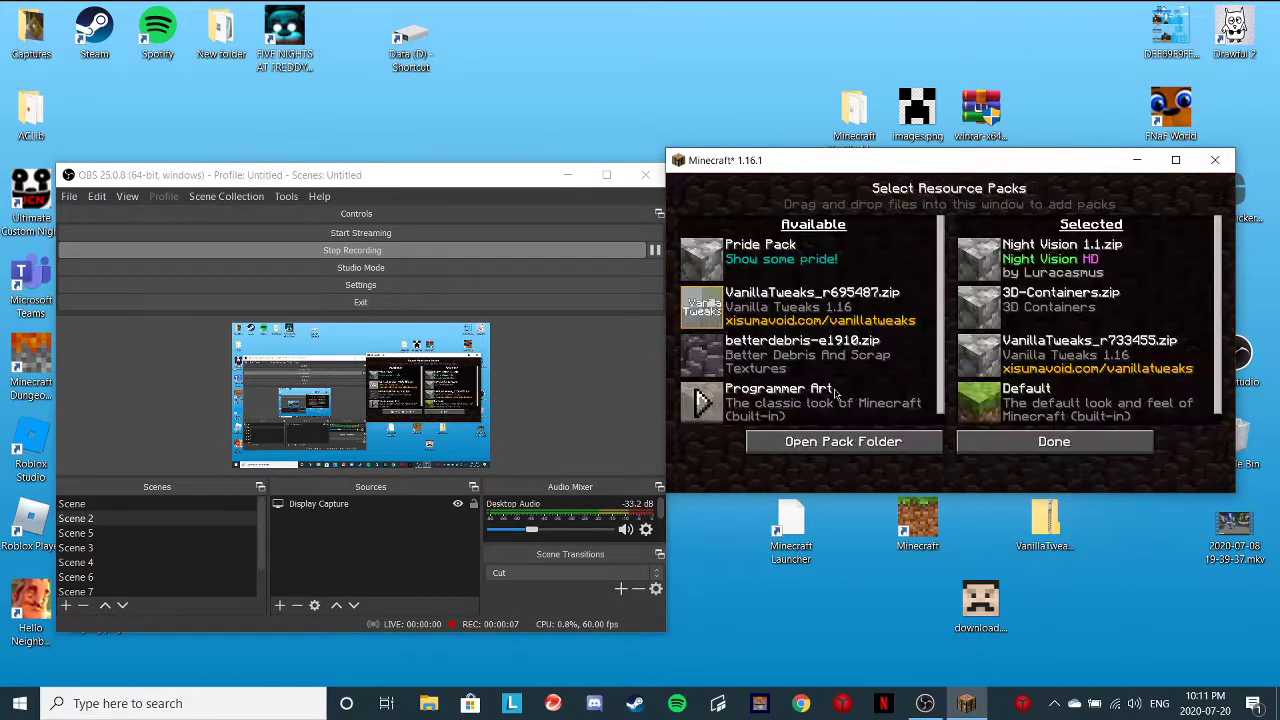
click(991, 443)
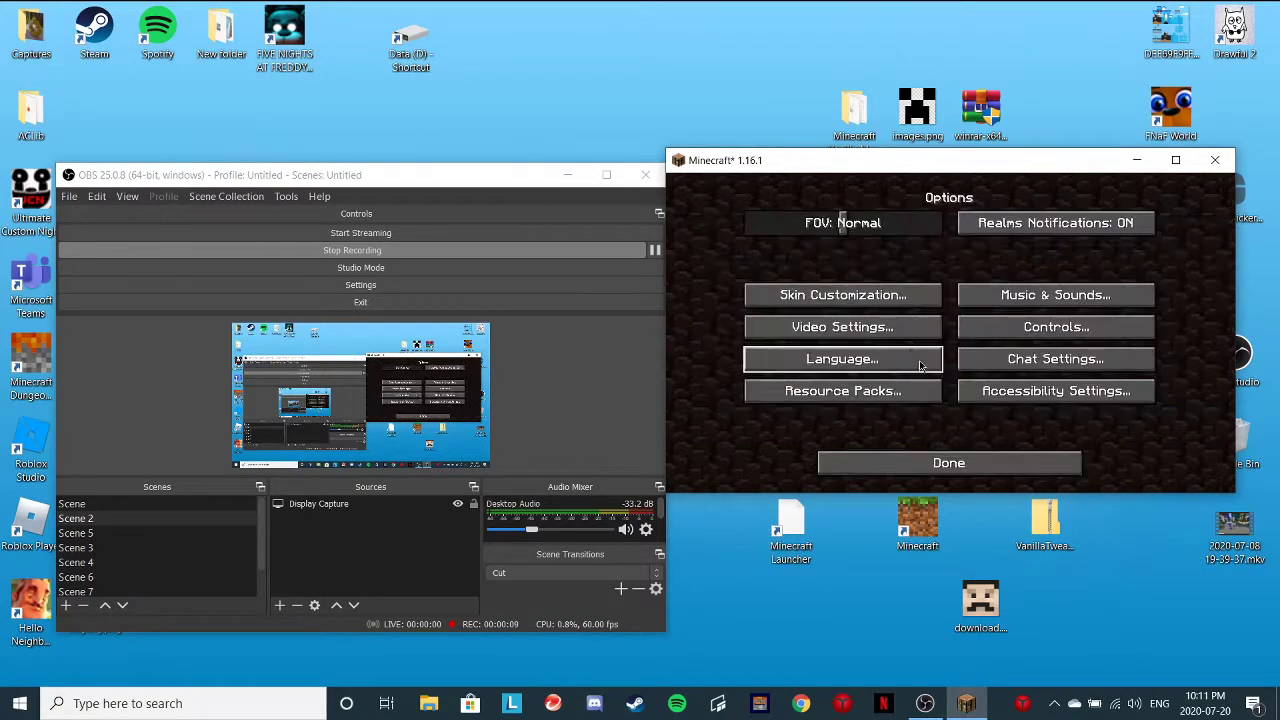
- Check the BeyondBeliefLegacy shader pack under Video Settings > Shaders
click(825, 328)
click(826, 391)
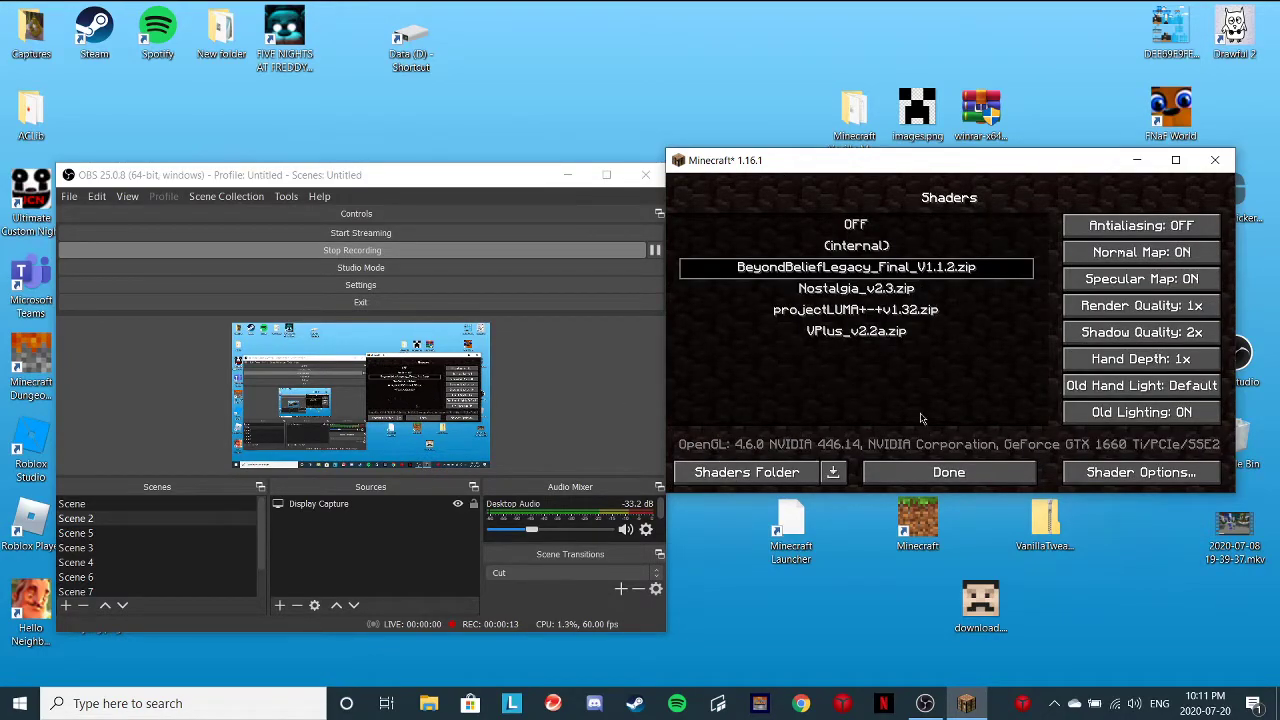
click(969, 476)
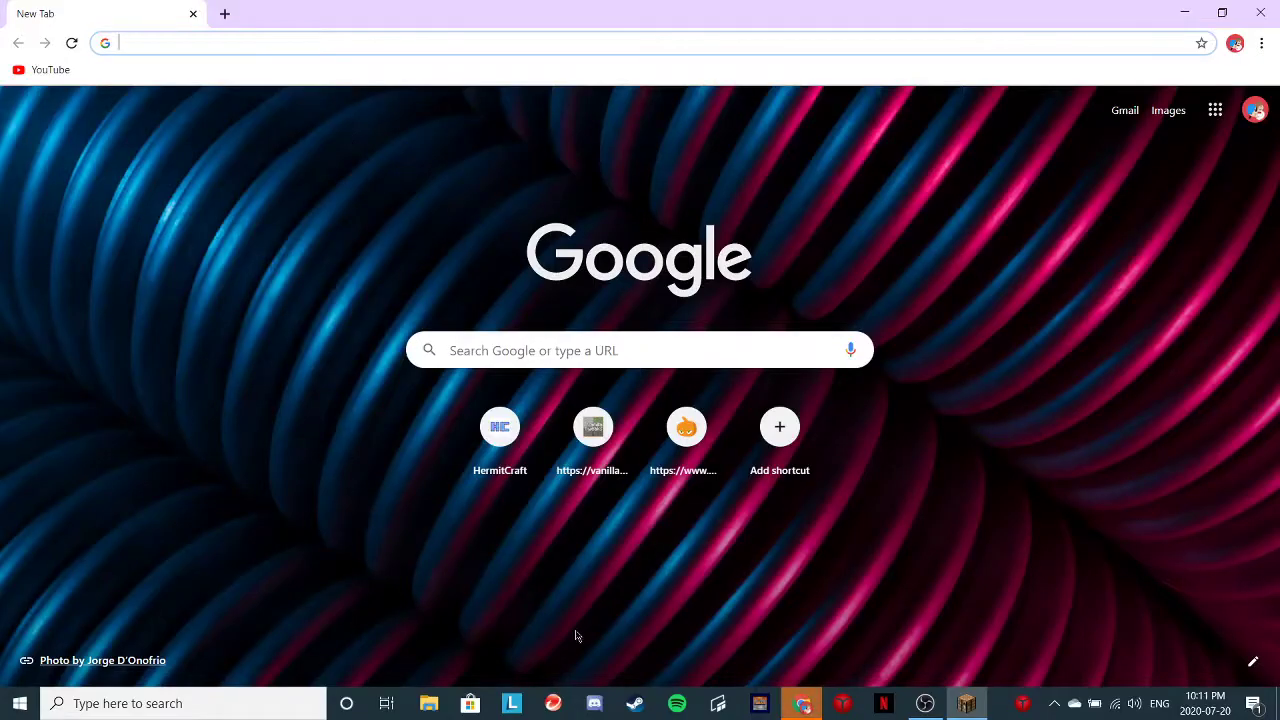
- Search Google for 'planet minecraft' from Chrome's address bar
click(169, 40)
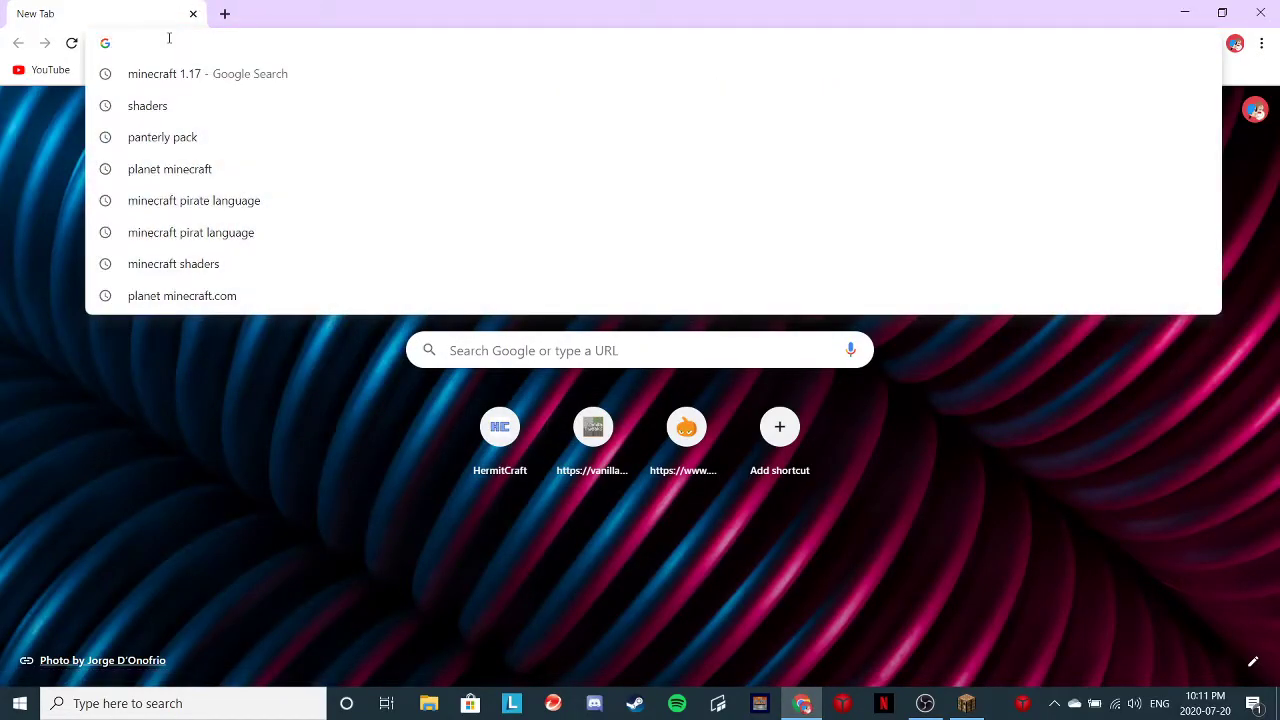
text(planet mi)
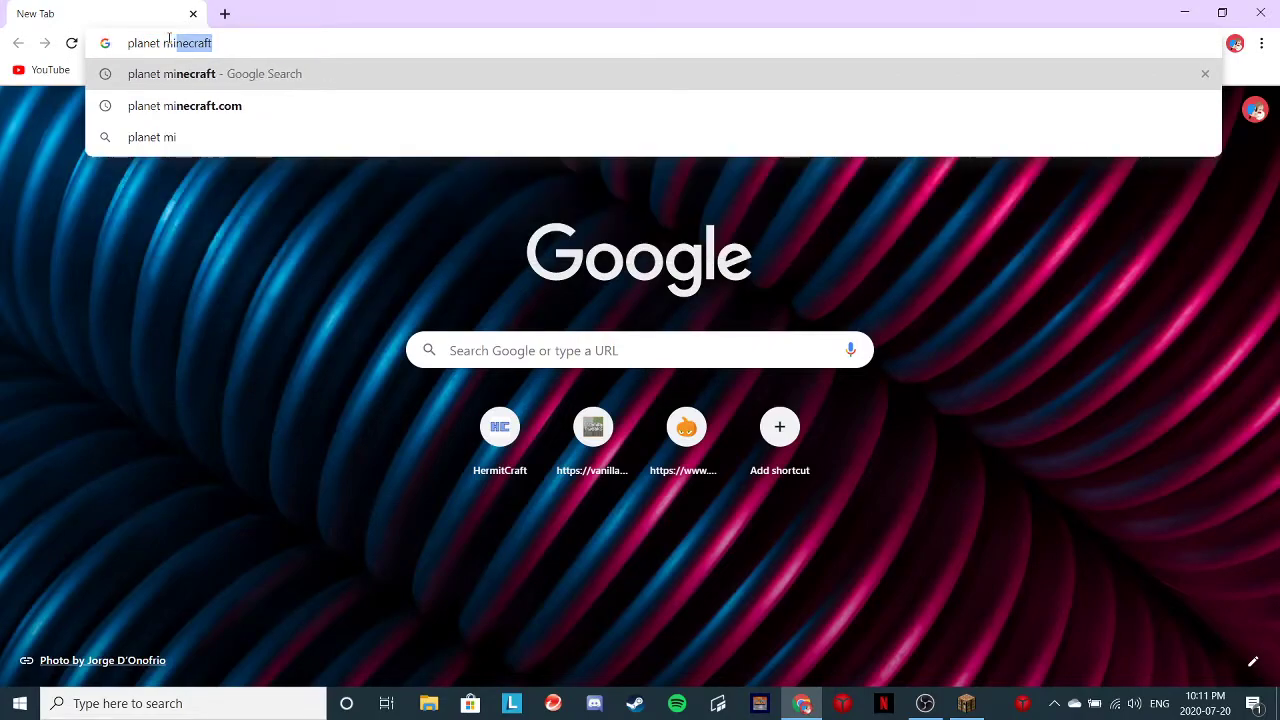
text(necraft)
key(Return)
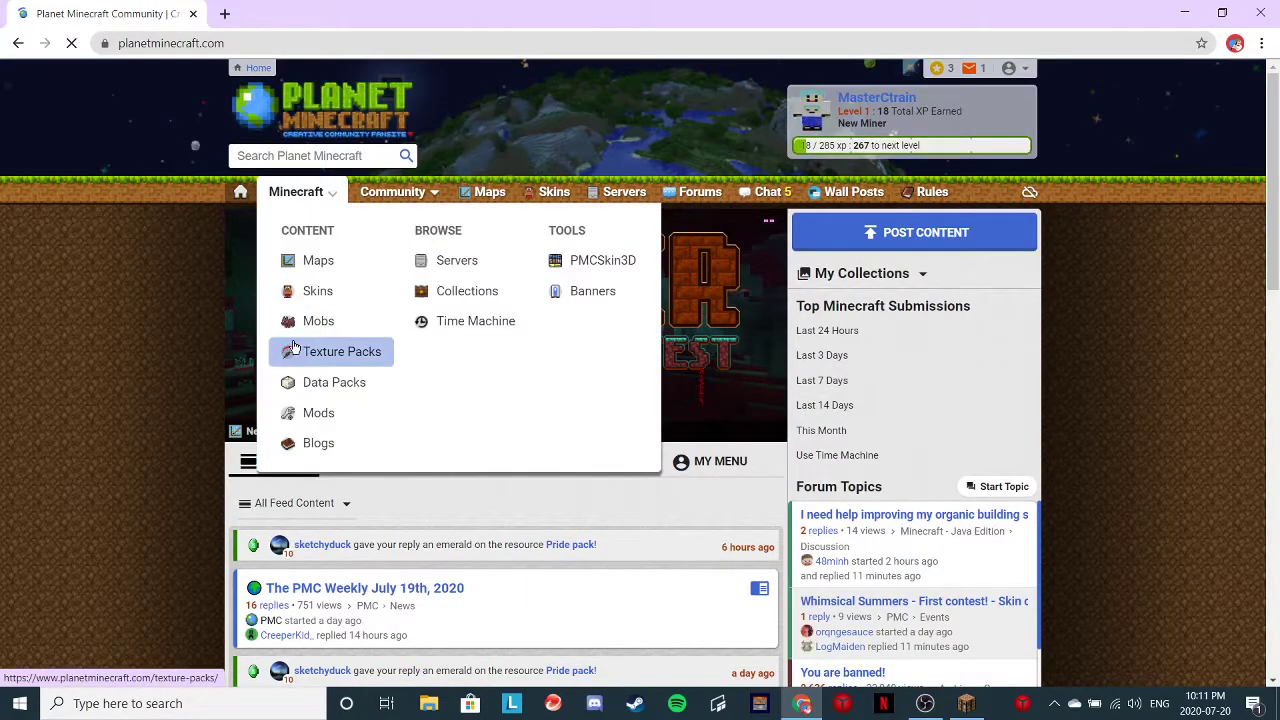
- Browse Texture Packs to Kawaii World! 1.16 and cancel its leave-site download notice
click(340, 353)
scroll(590, 435, down, 5)
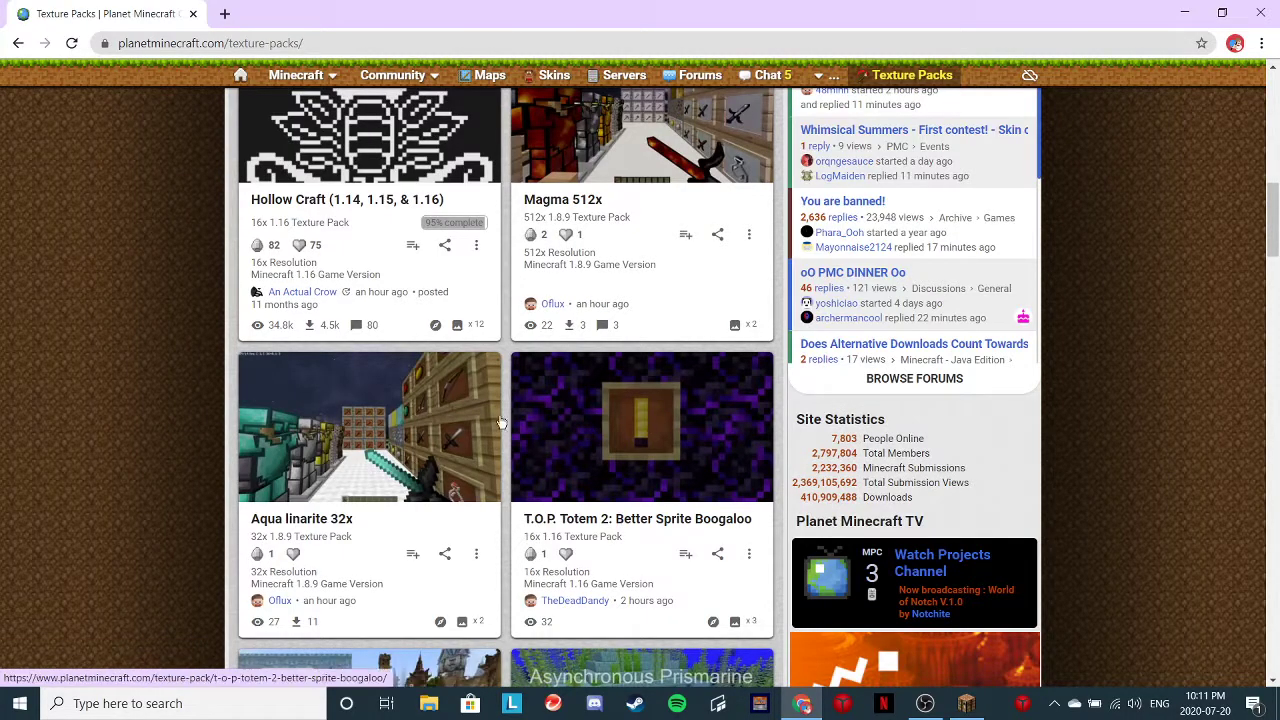
scroll(443, 432, down, 10)
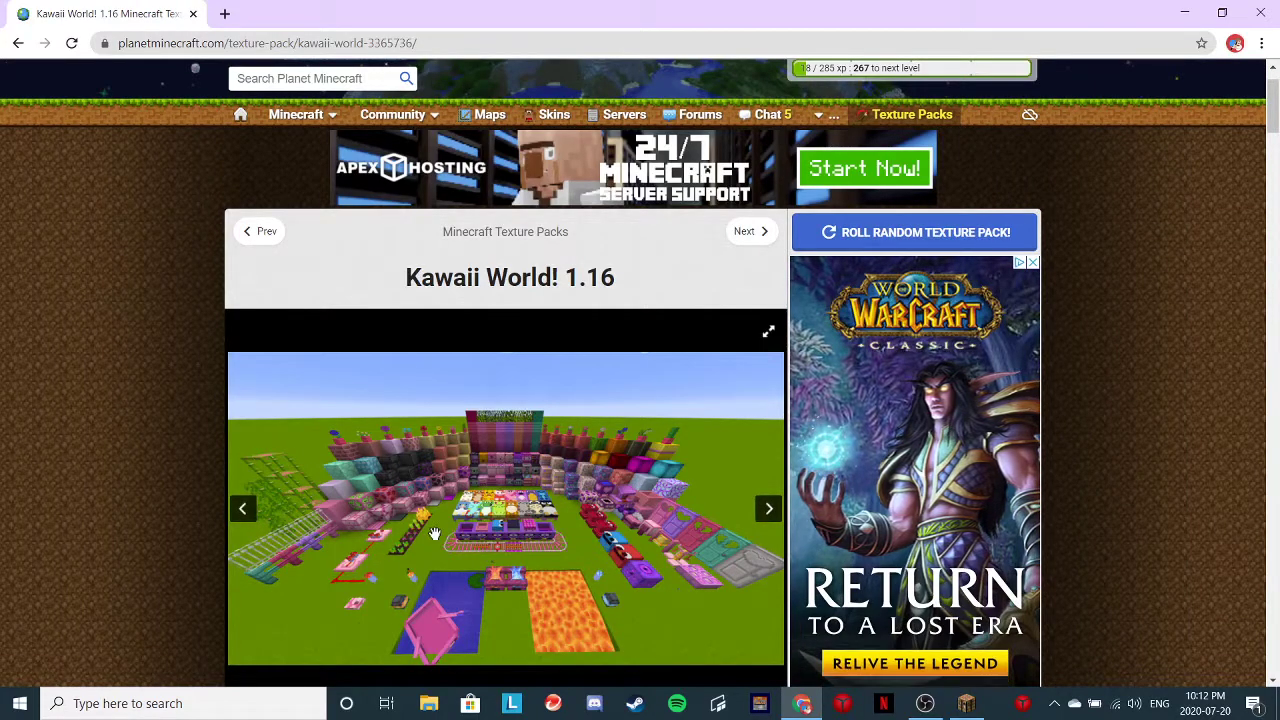
scroll(434, 533, down, 3)
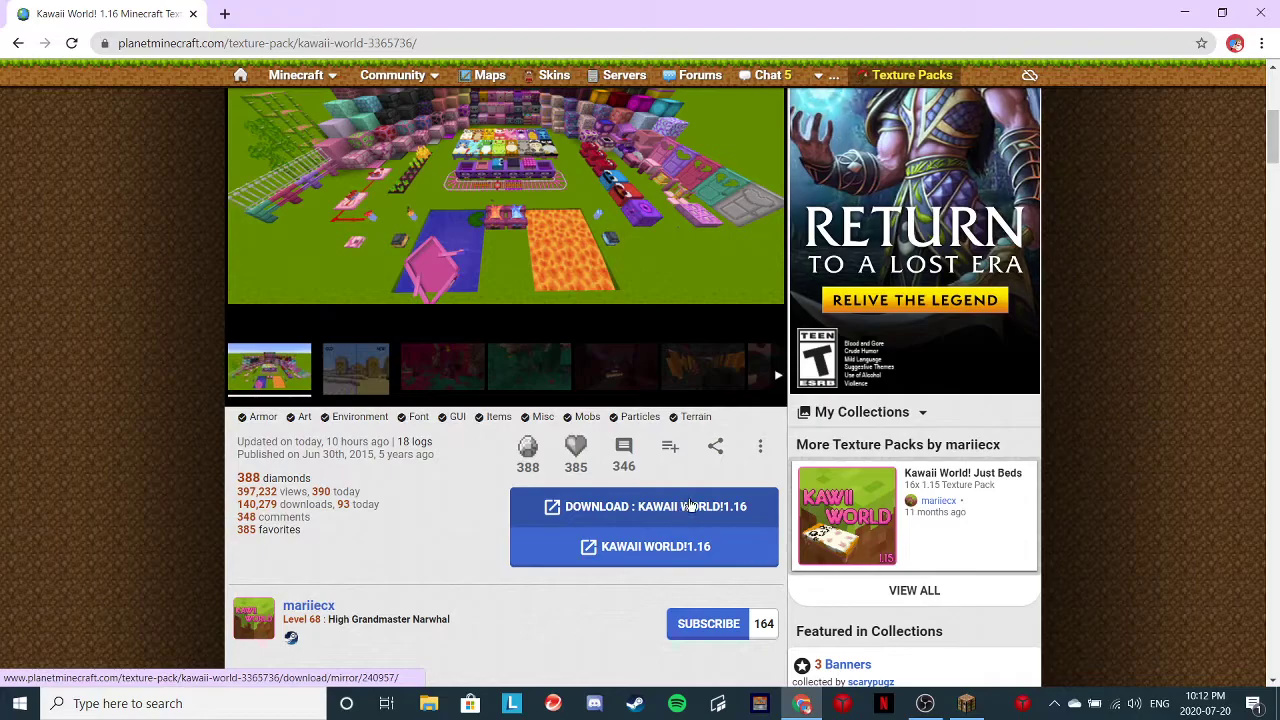
click(692, 500)
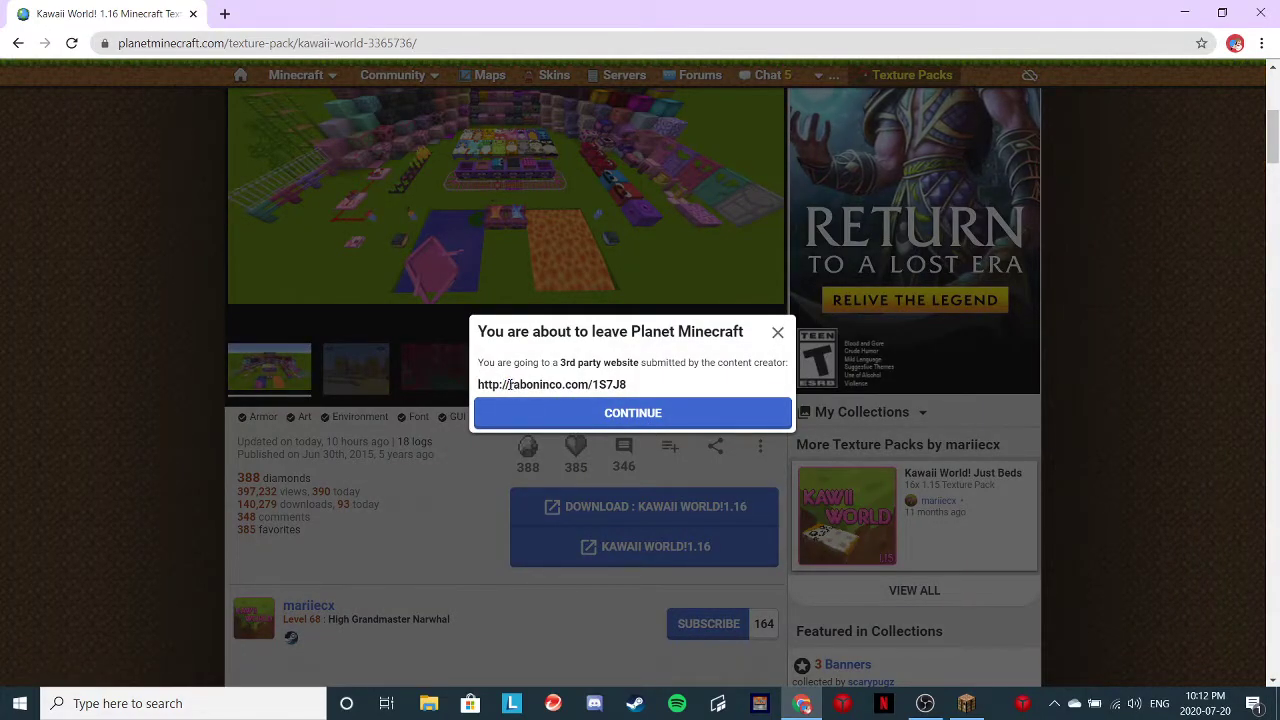
click(776, 331)
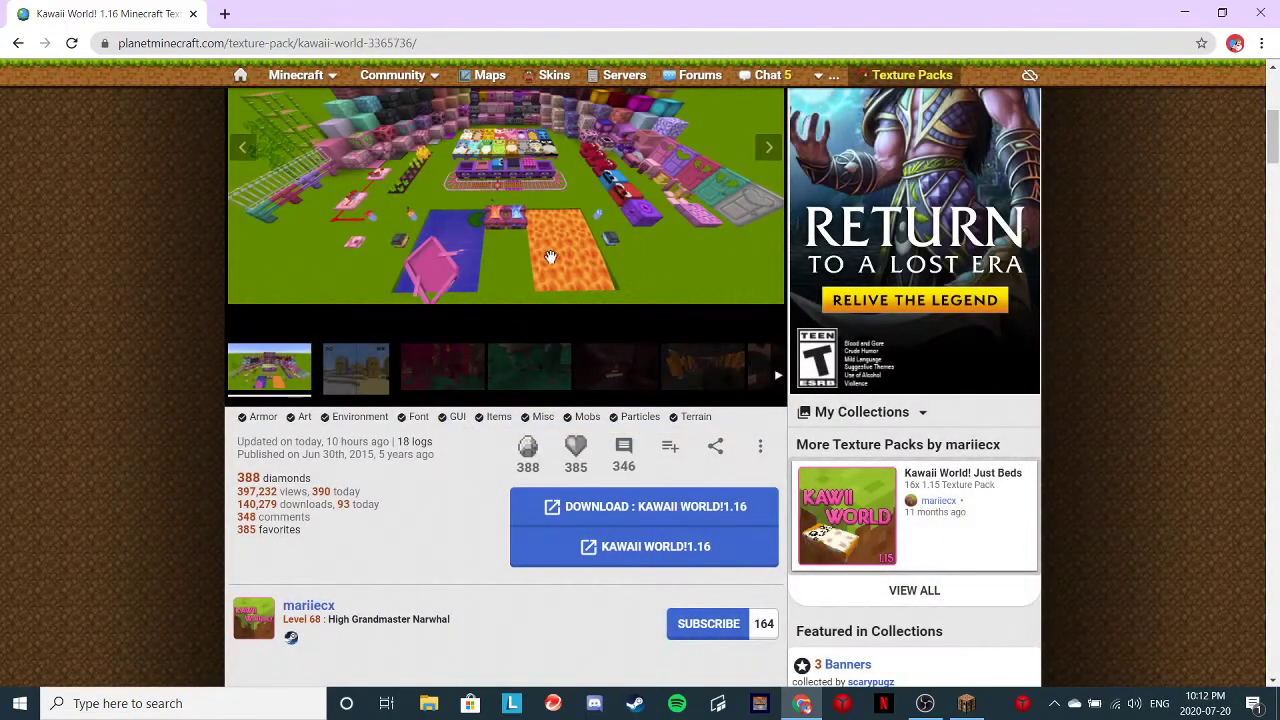
- Go to the True Programmer Art pack page and highlight its title
scroll(559, 302, up, 4)
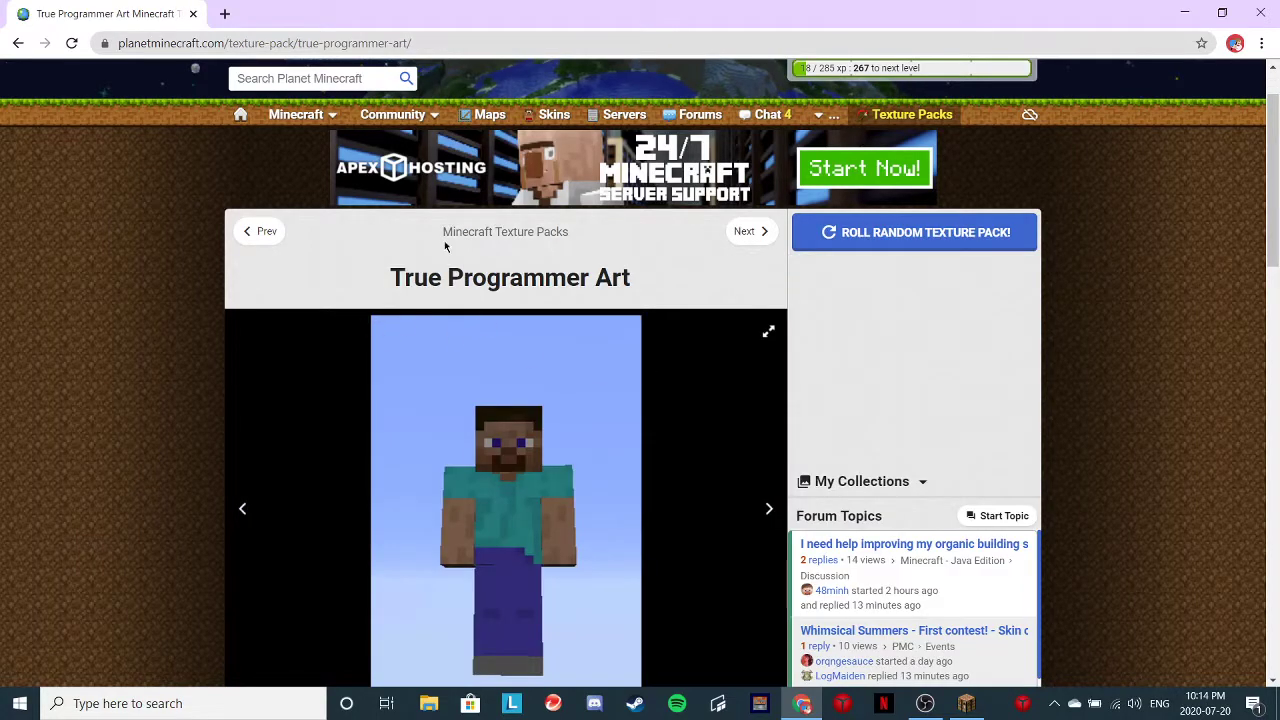
drag(408, 278, 626, 279)
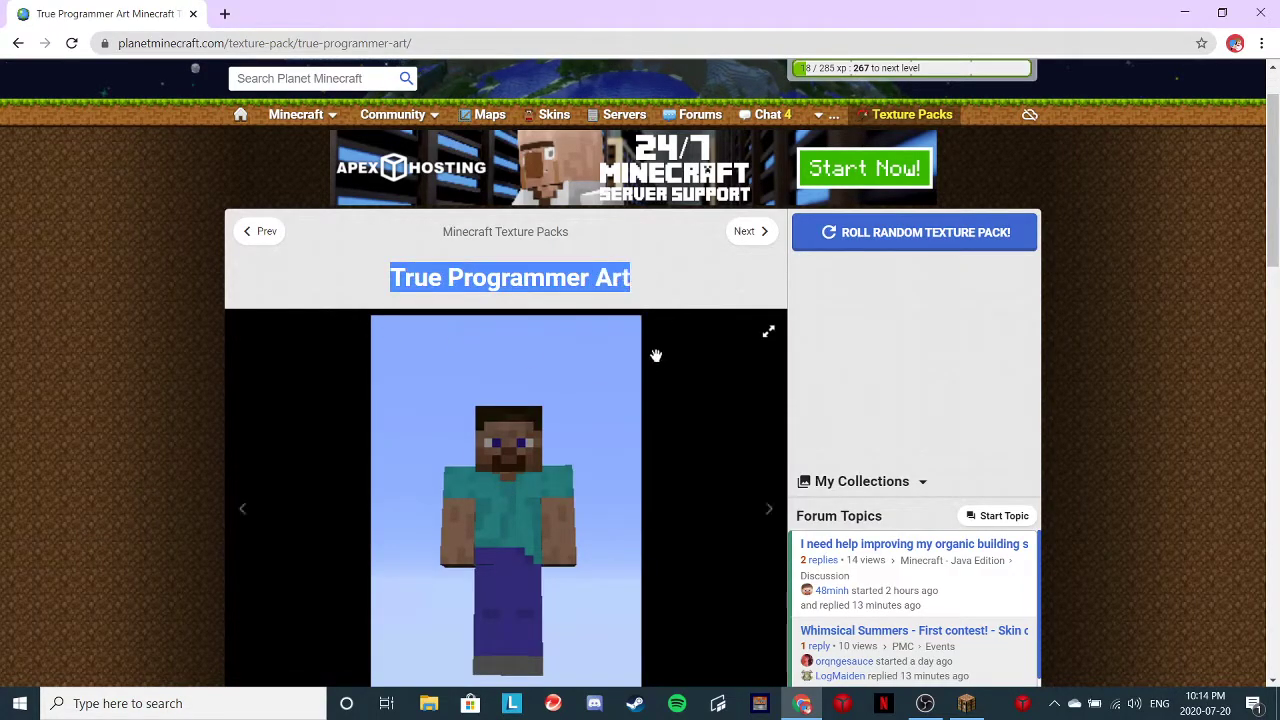
scroll(658, 359, down, 8)
scroll(789, 284, up, 5)
- Cycle through the True Programmer Art screenshot carousel
click(768, 148)
click(766, 149)
scroll(745, 259, up, 4)
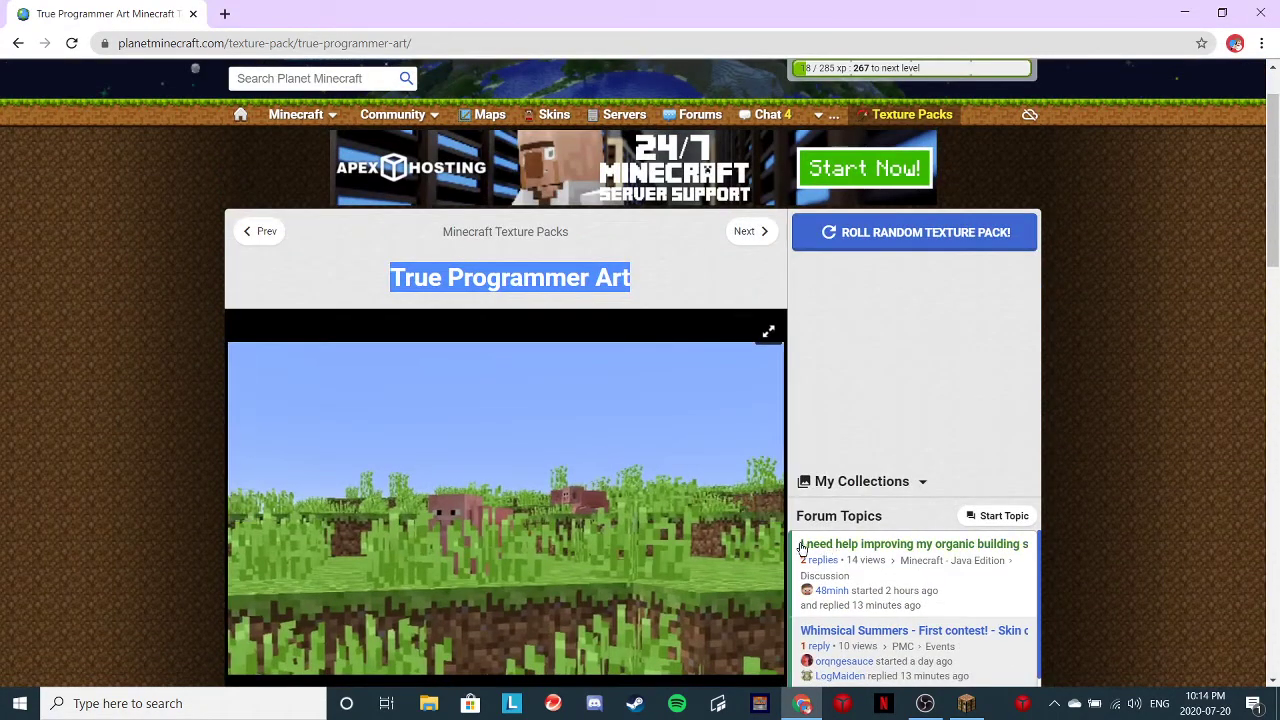
click(768, 510)
click(768, 510)
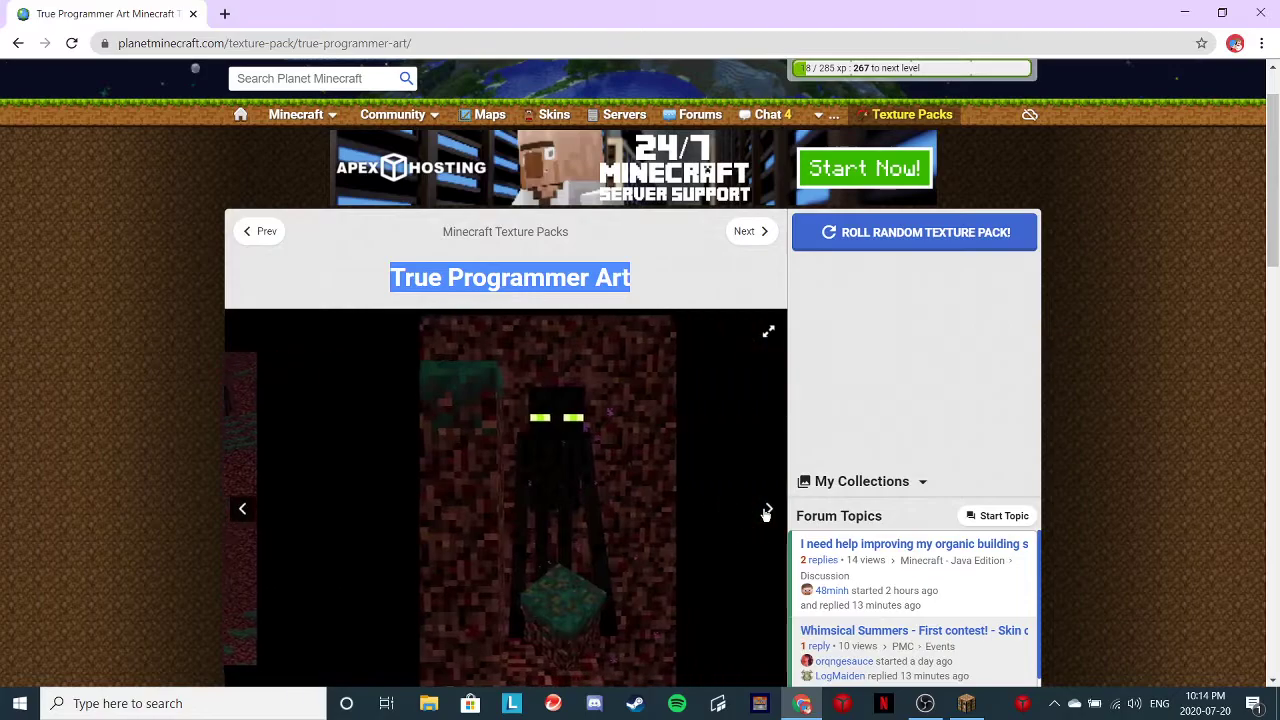
click(768, 510)
click(766, 510)
click(766, 510)
click(766, 510)
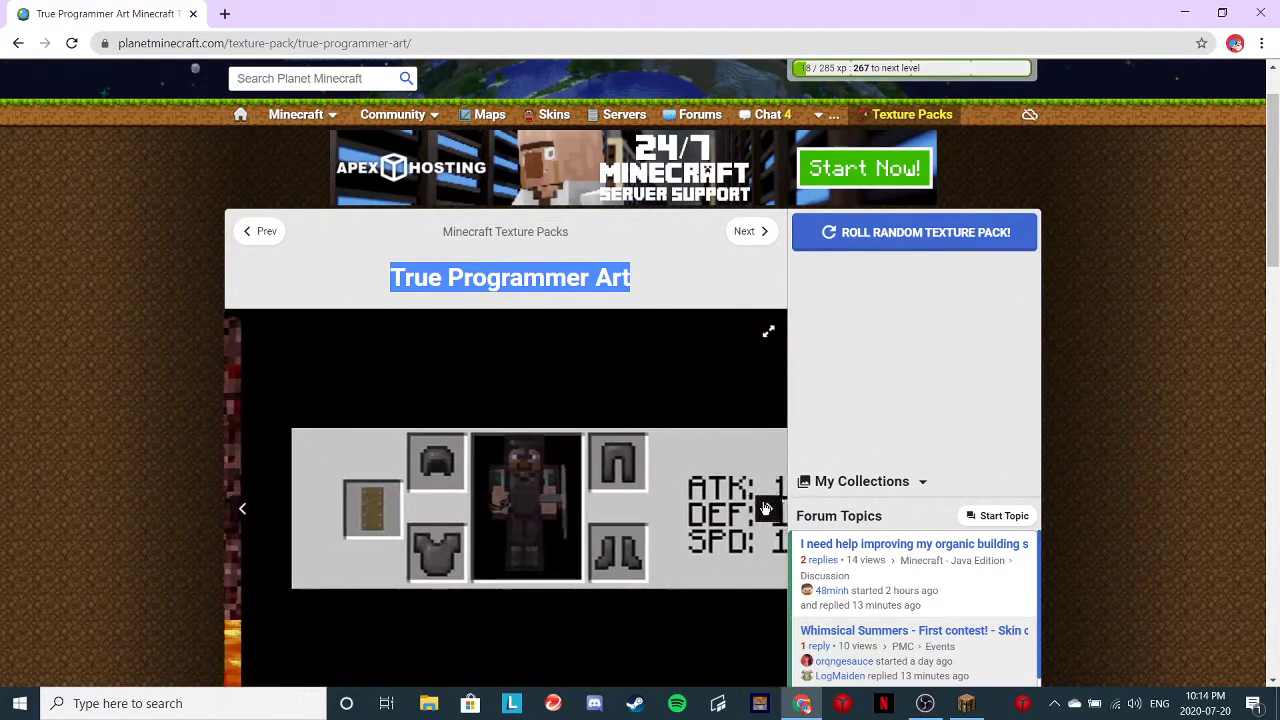
click(766, 510)
click(766, 509)
click(766, 509)
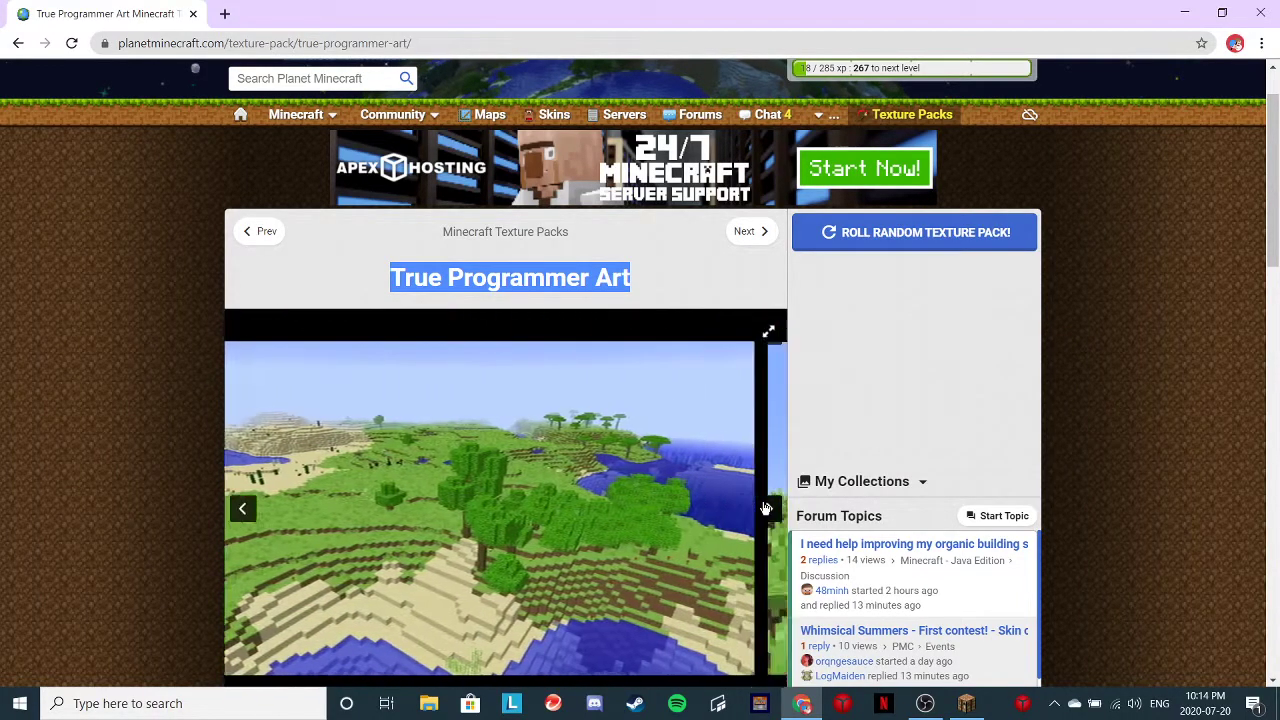
click(766, 509)
- Request the True Programmer Art download via File Mirror, bringing up the MediaFire notice
scroll(609, 399, down, 3)
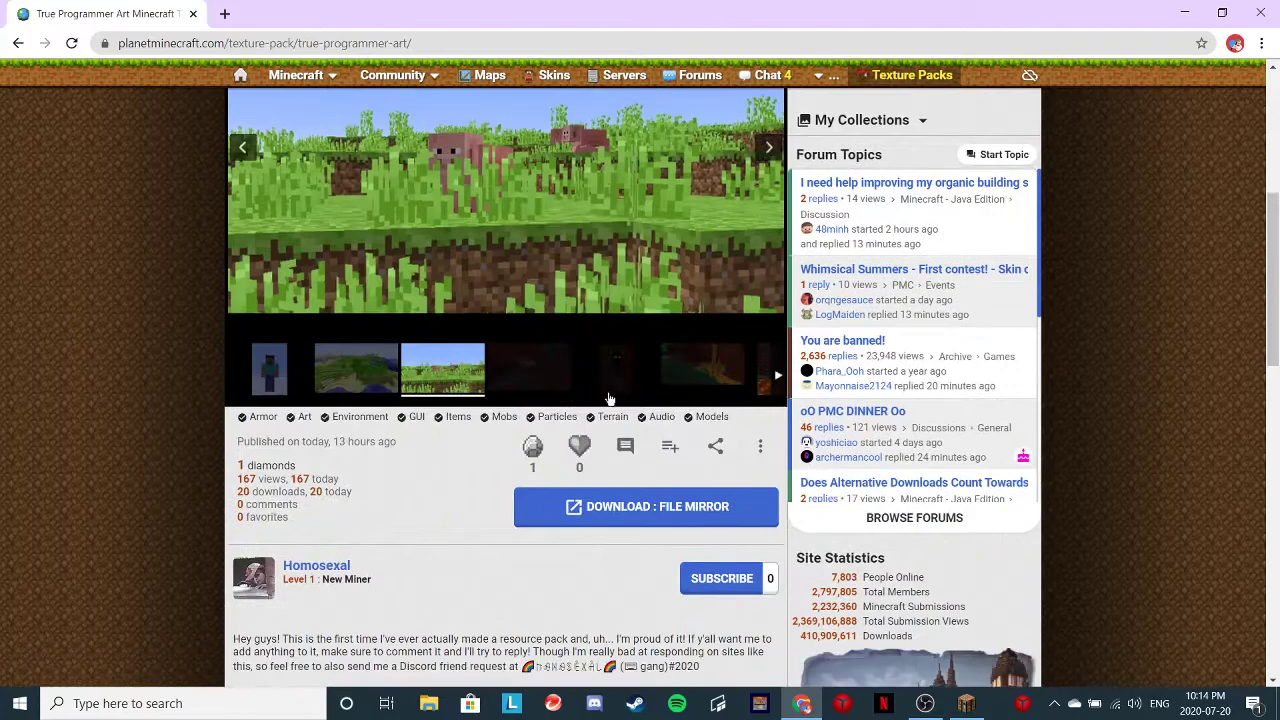
click(657, 510)
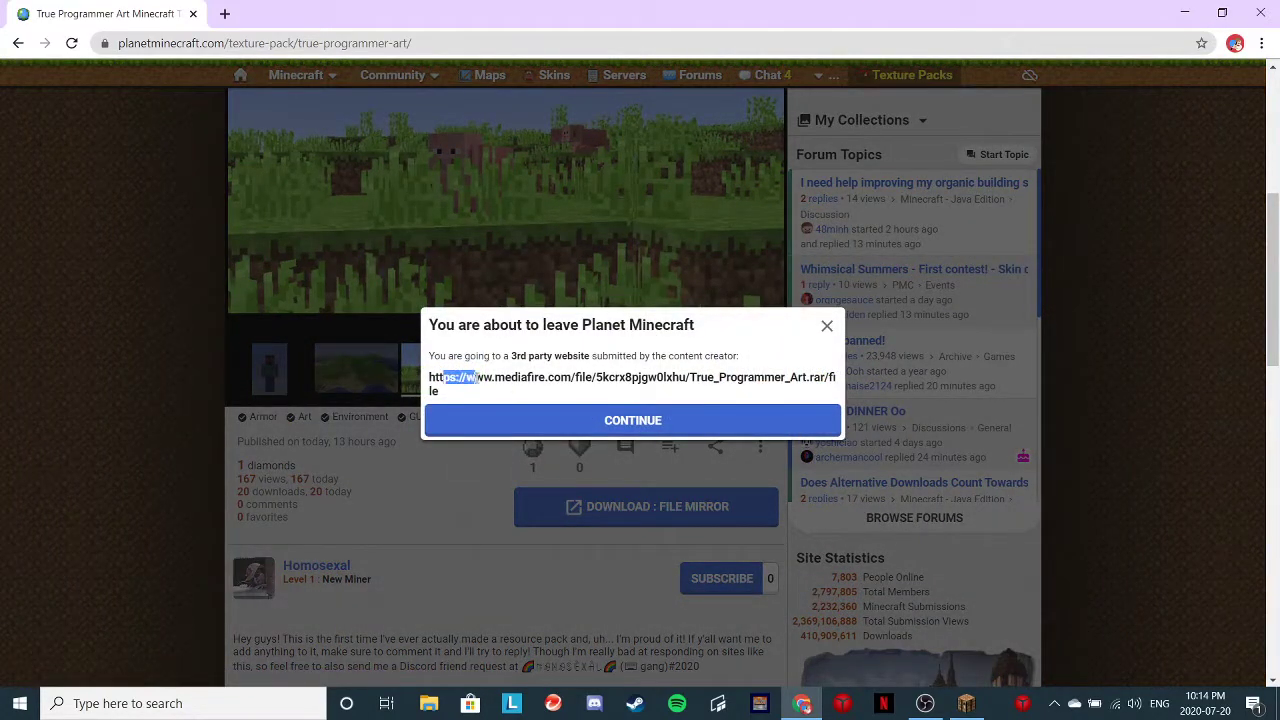
mouse_move(575, 380)
mouse_down()
mouse_move(520, 380)
mouse_move(568, 380)
mouse_up()
click(537, 398)
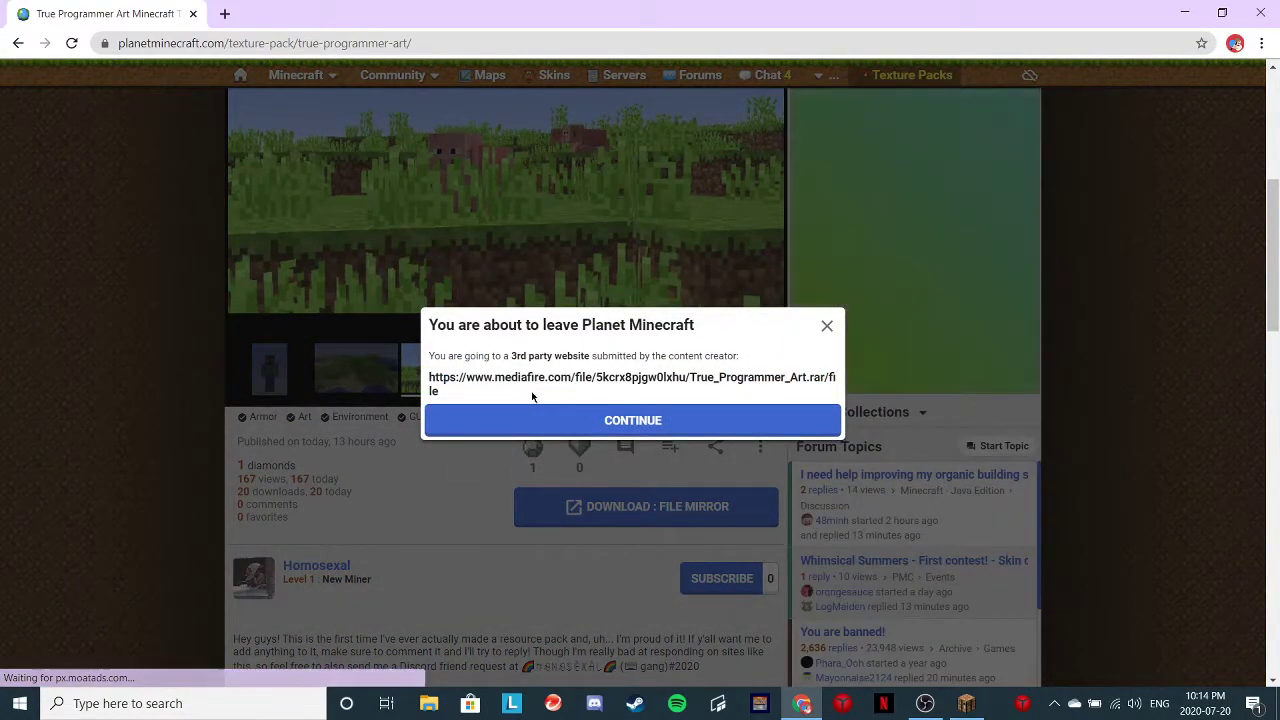
- Continue to MediaFire, close the Roblox and PokerStars pop-ups, and repair the True Programmer Art.rar download
click(557, 422)
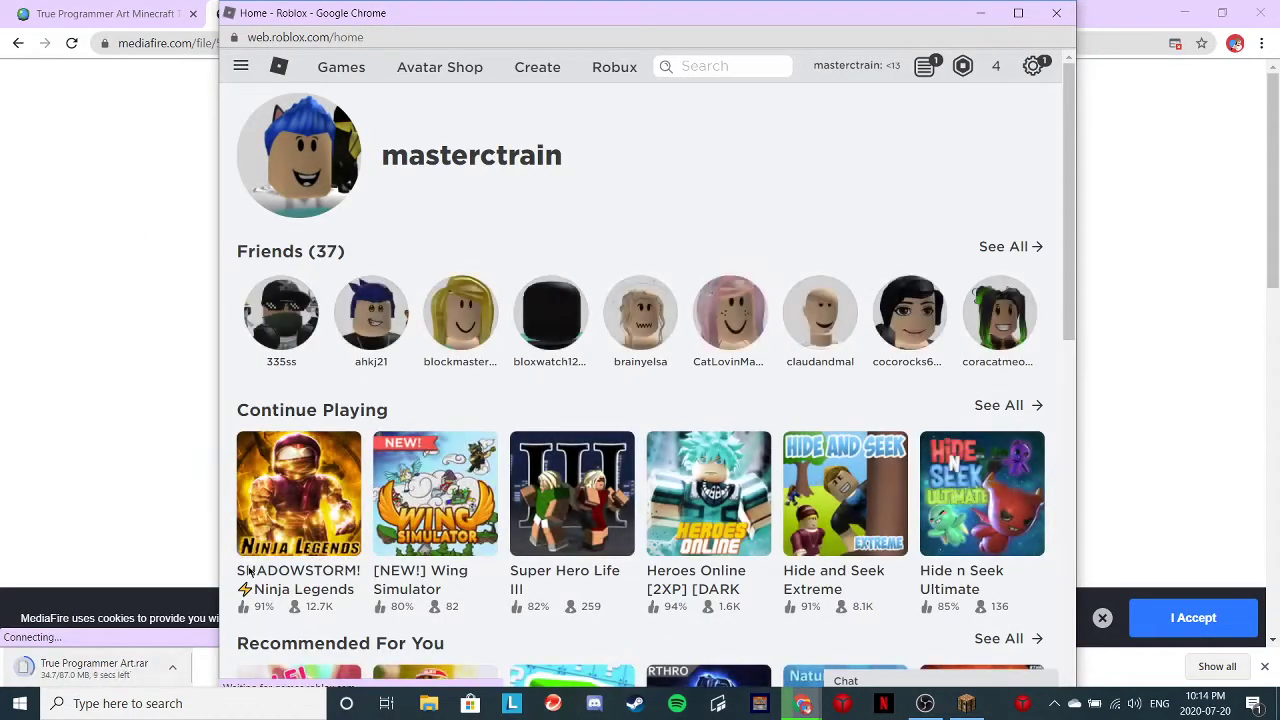
click(1058, 16)
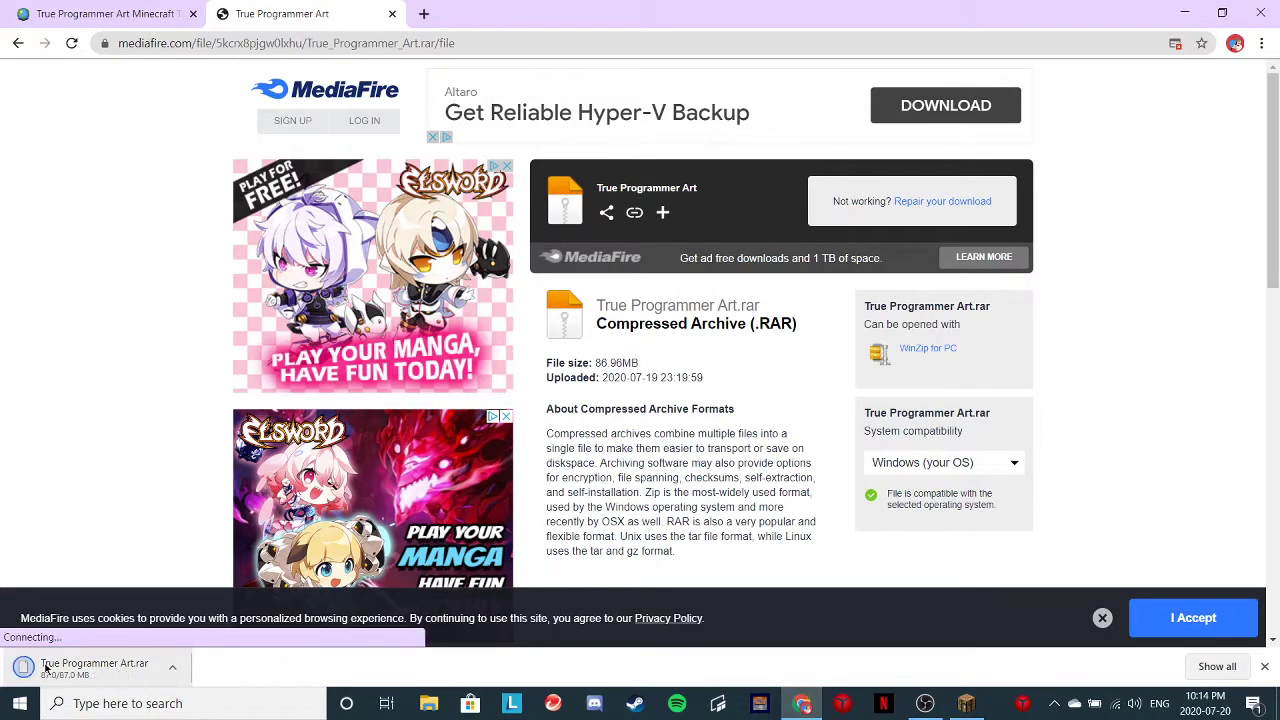
click(943, 203)
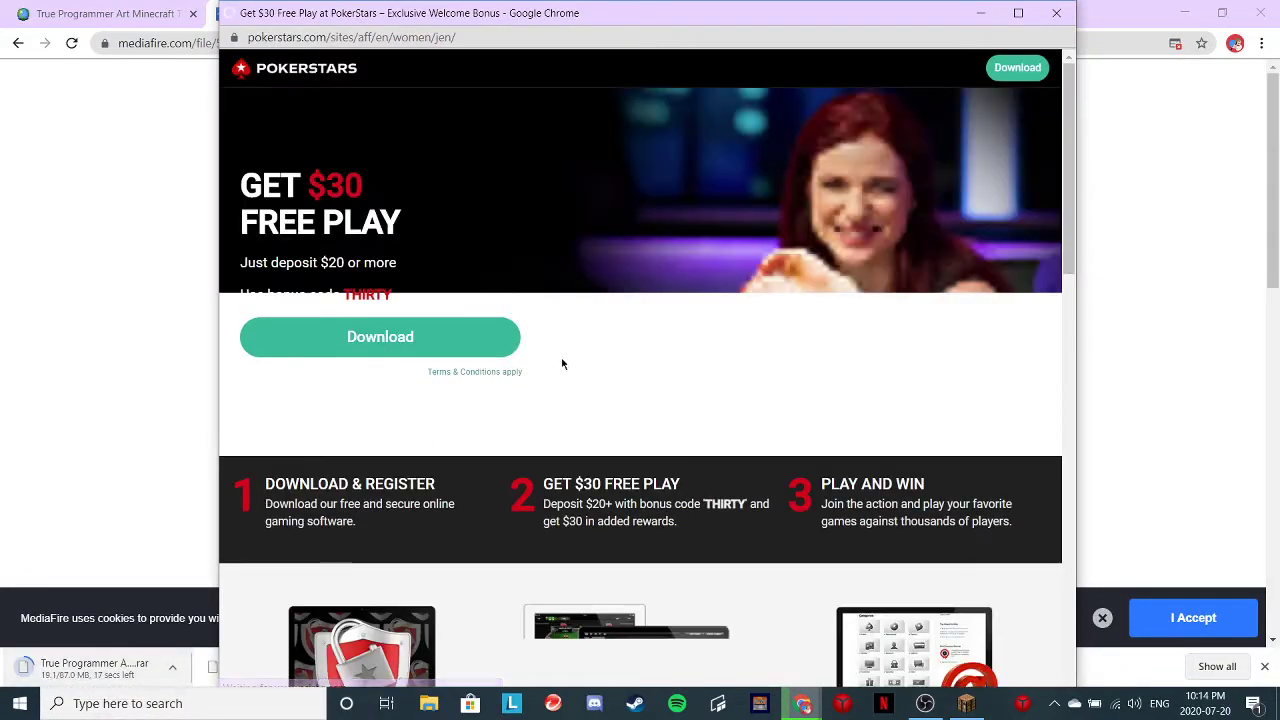
click(1056, 13)
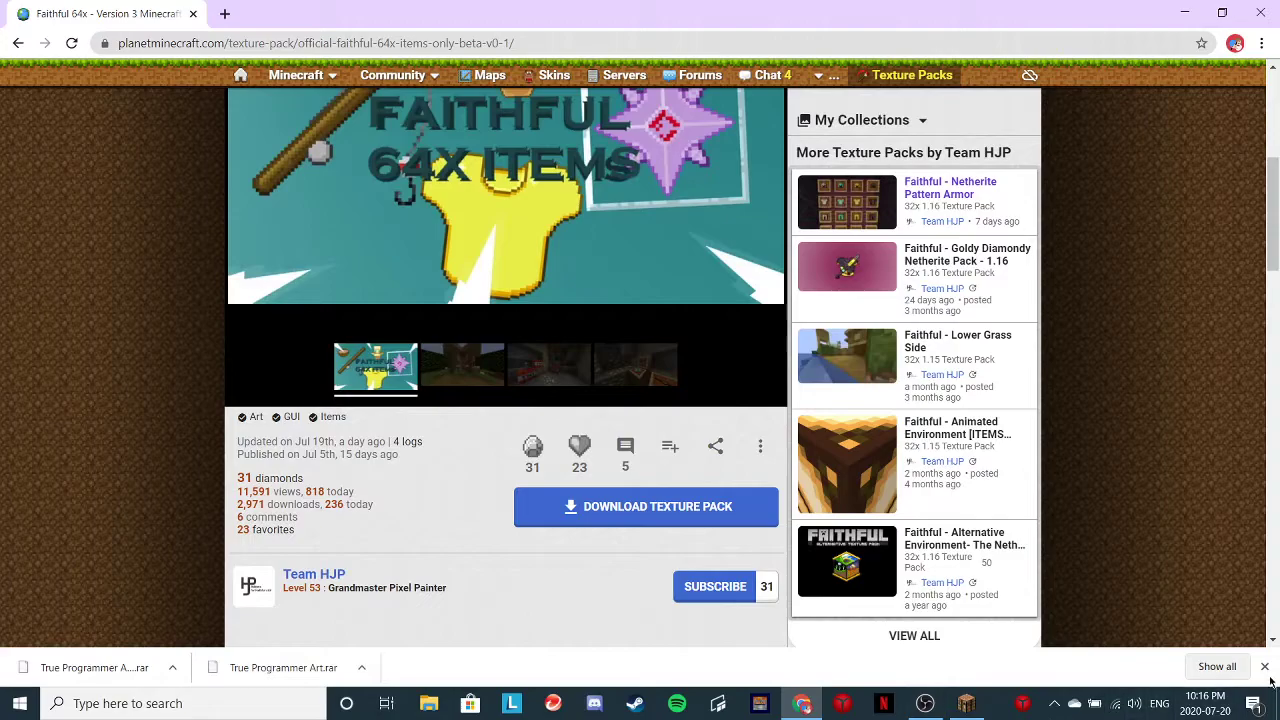
- Dismiss the download bar and browse the Faithful 64x preview screenshots down to Download Texture Pack
click(1264, 666)
scroll(637, 418, up, 4)
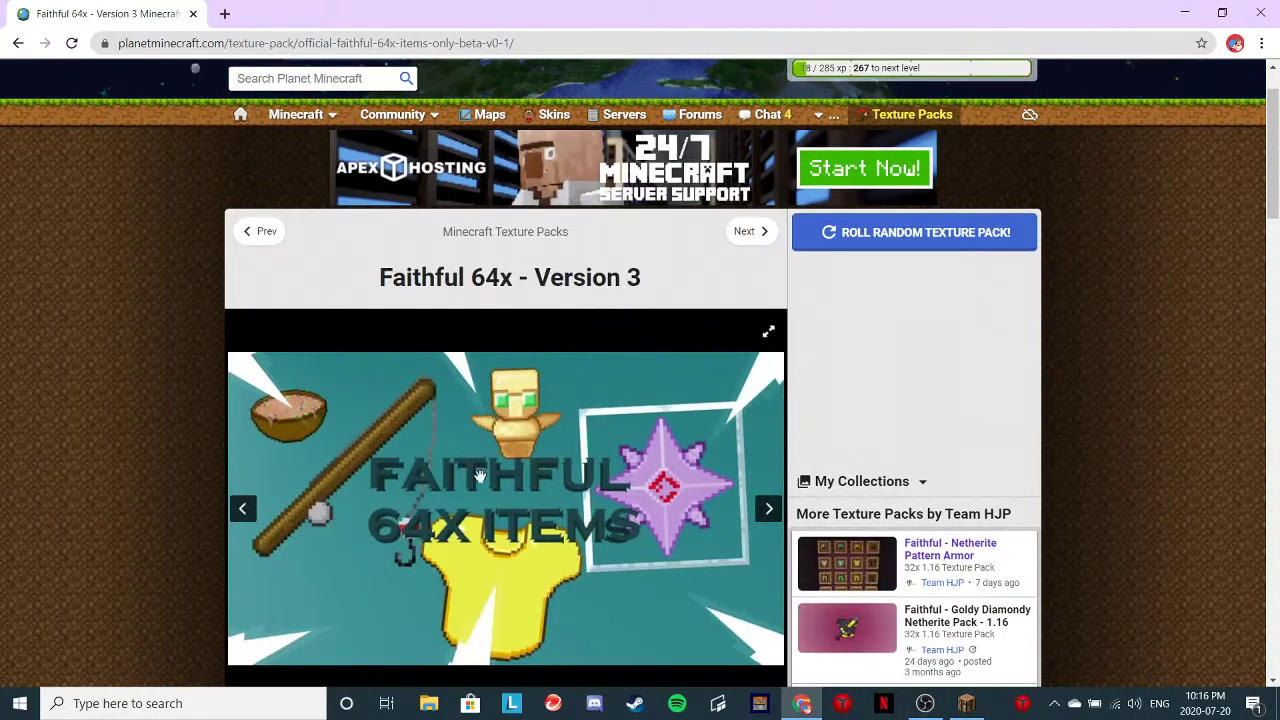
click(770, 511)
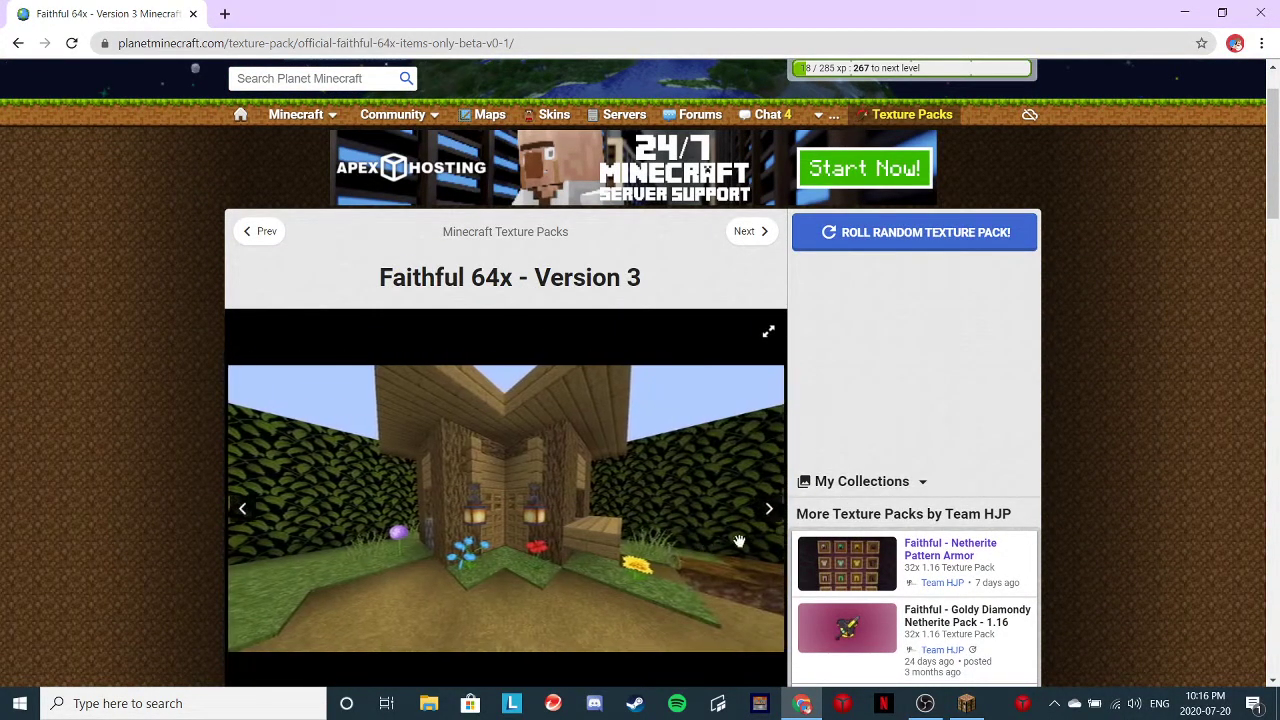
click(774, 511)
scroll(487, 475, down, 4)
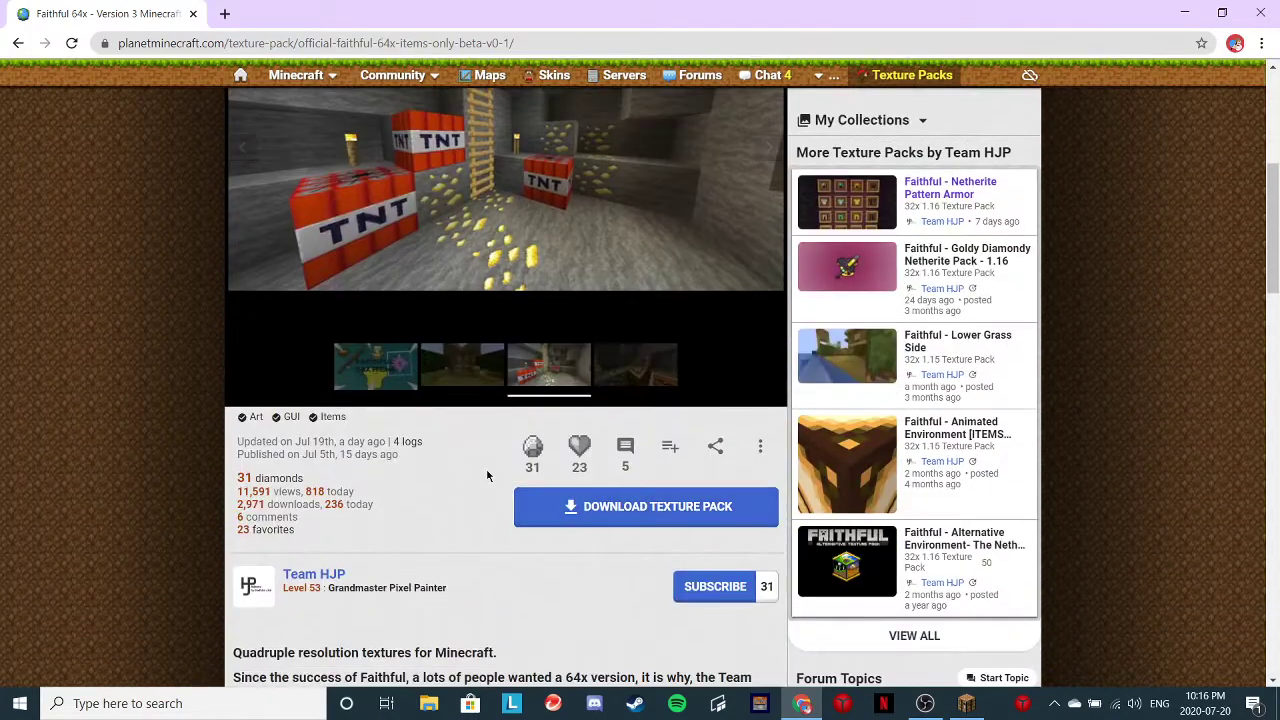
scroll(346, 433, down, 4)
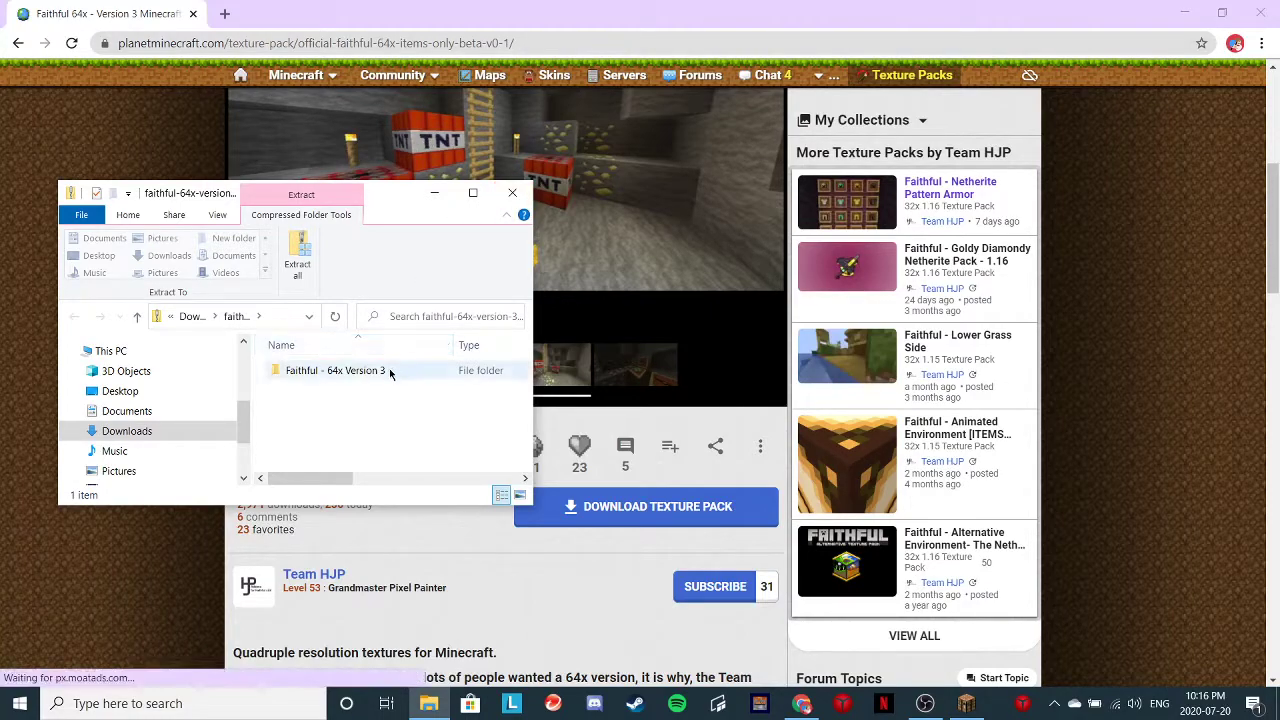
- Open Minecraft's resourcepacks folder and copy the Faithful - 64x Version 3 folder into it
click(1259, 12)
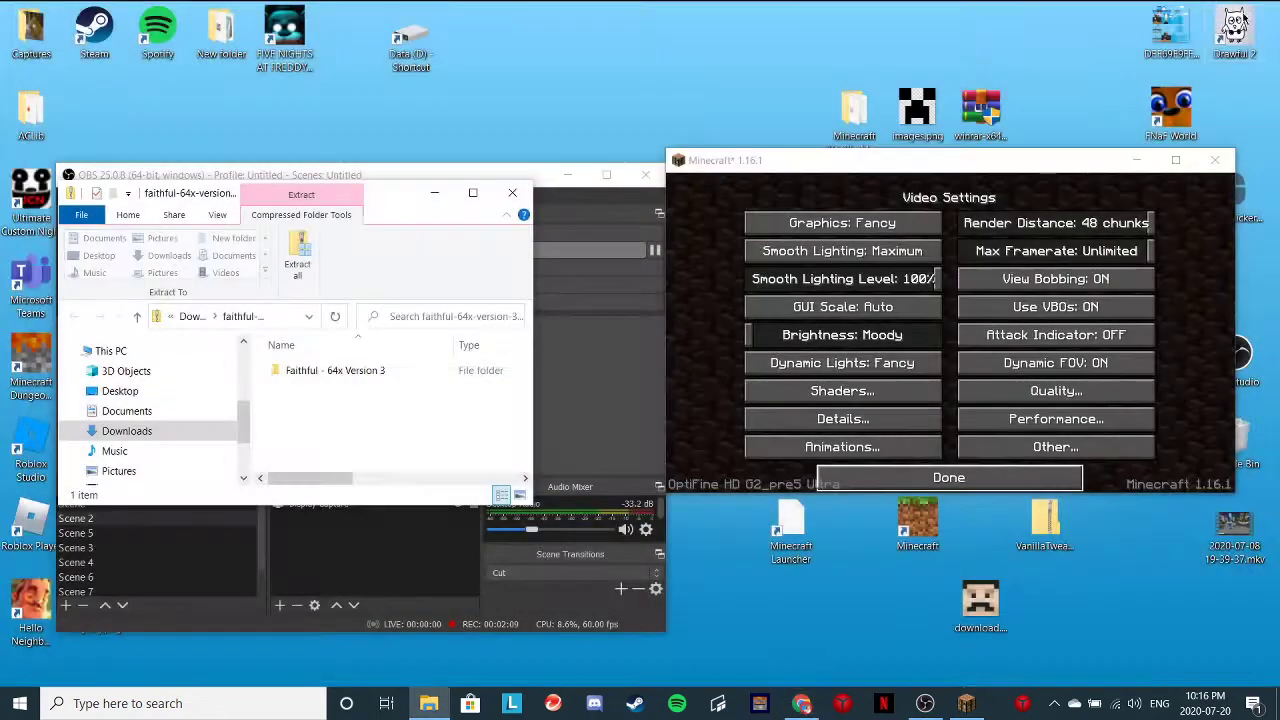
click(852, 474)
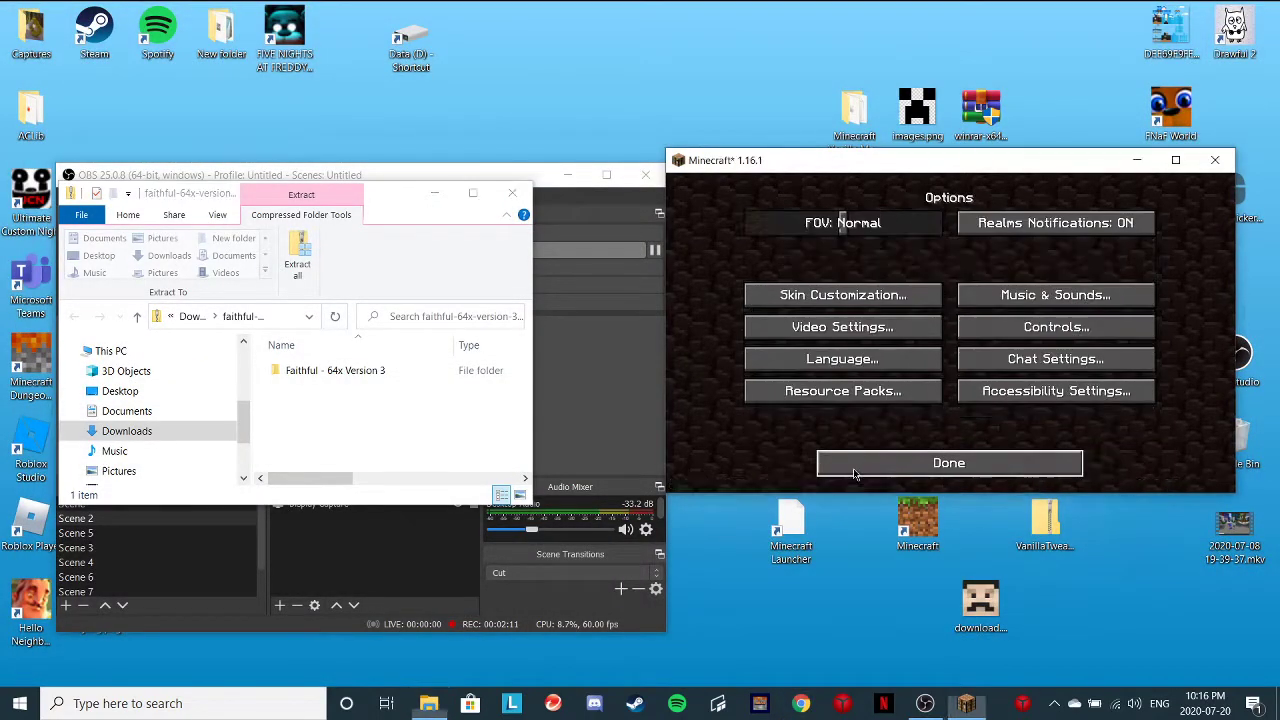
click(860, 400)
click(770, 442)
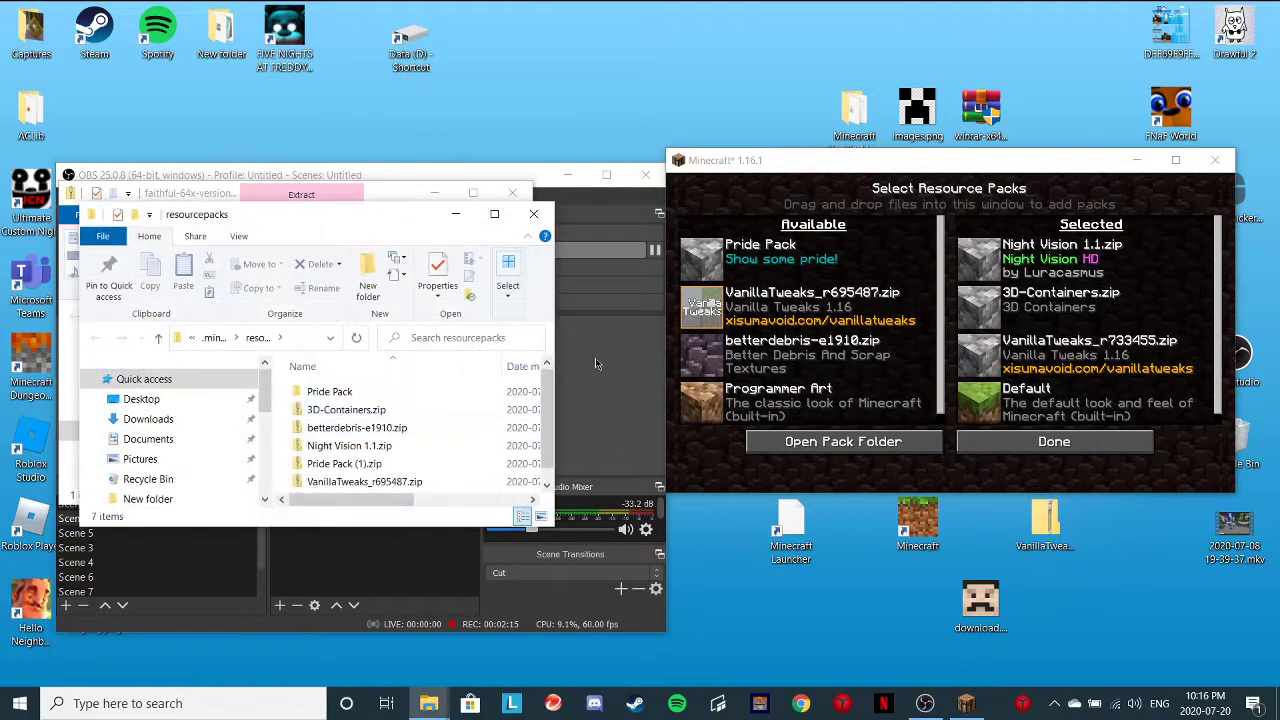
drag(368, 229, 833, 213)
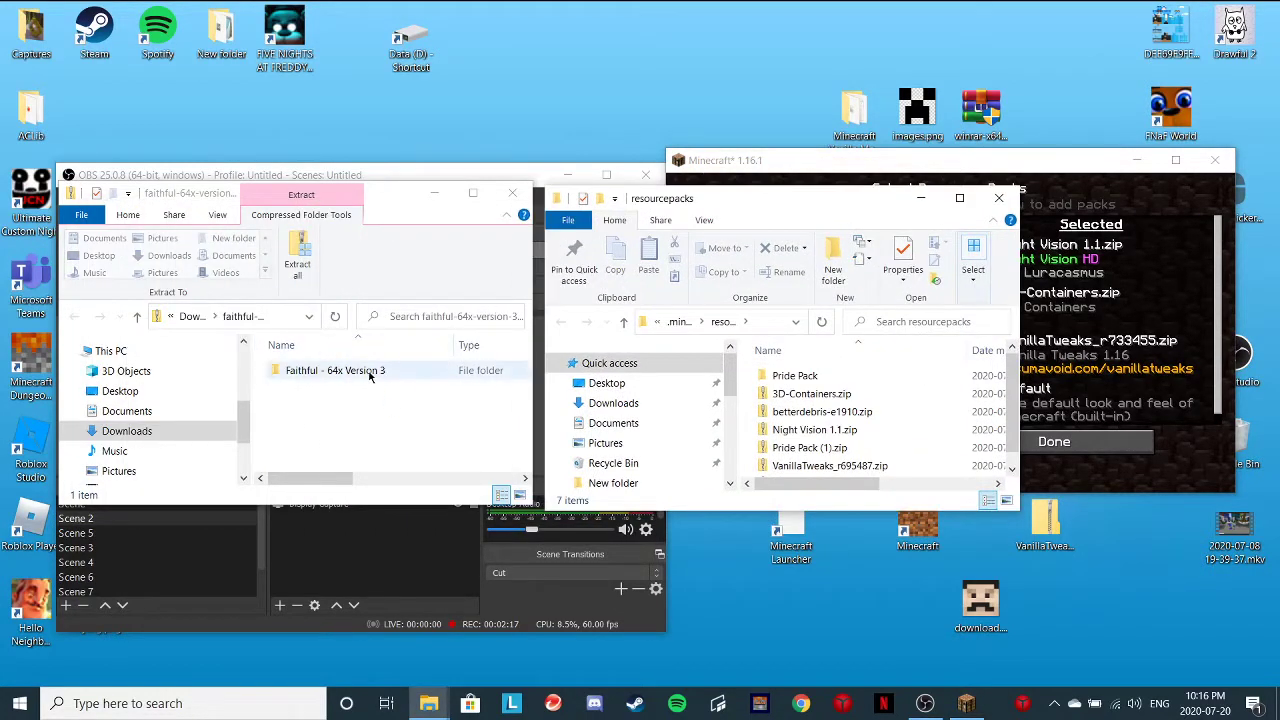
mouse_move(330, 370)
mouse_down()
mouse_move(775, 362)
mouse_move(606, 229)
mouse_up()
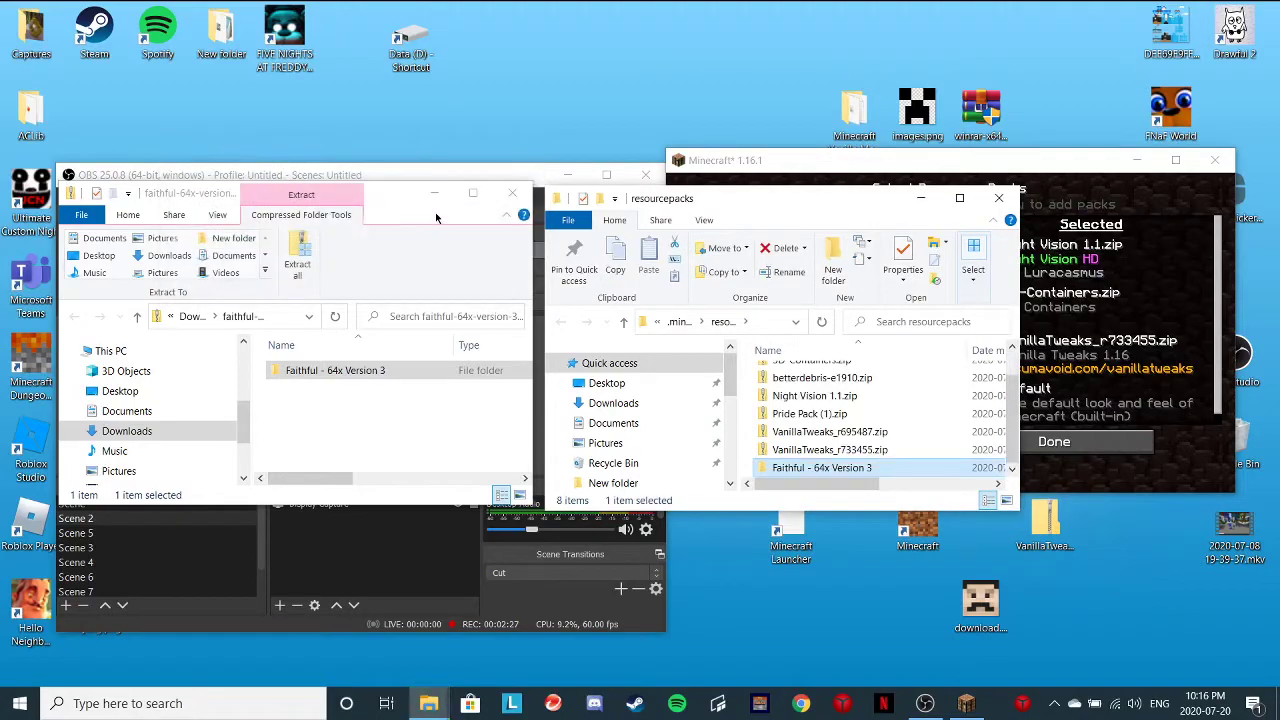
- Close both Explorer windows and reopen Minecraft's resource pack screen to refresh the list
click(518, 182)
click(996, 197)
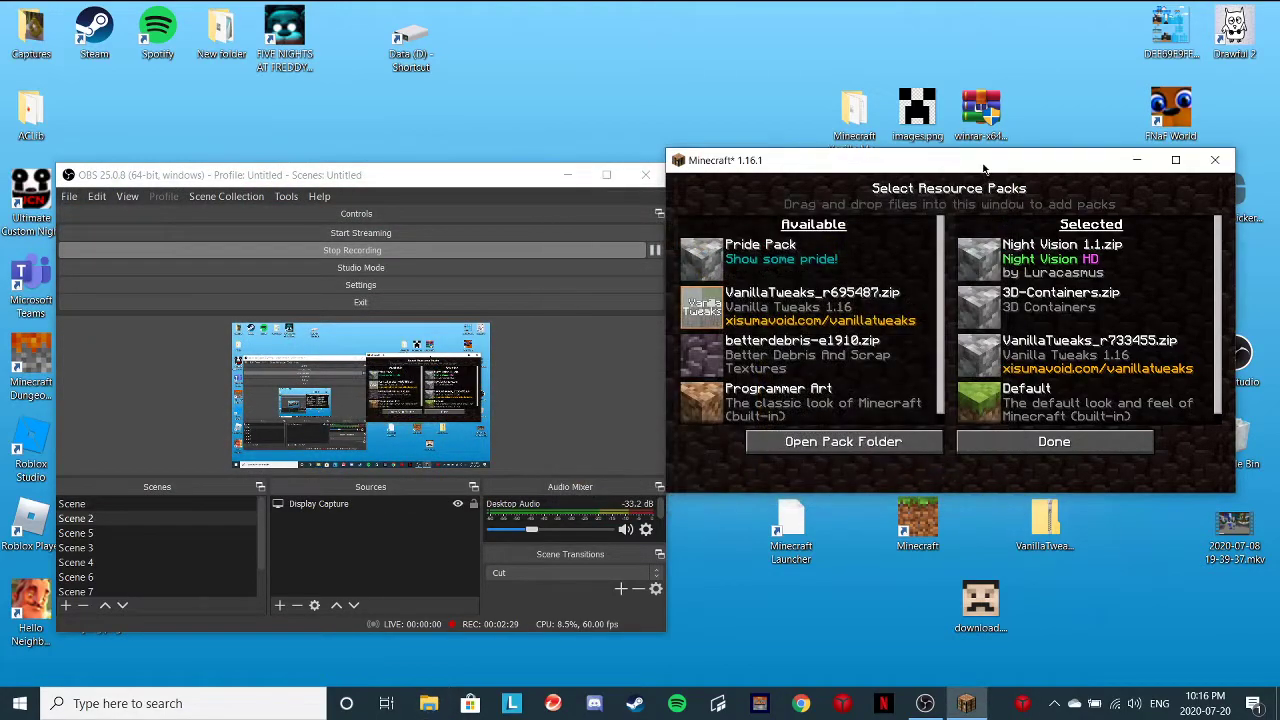
click(1175, 160)
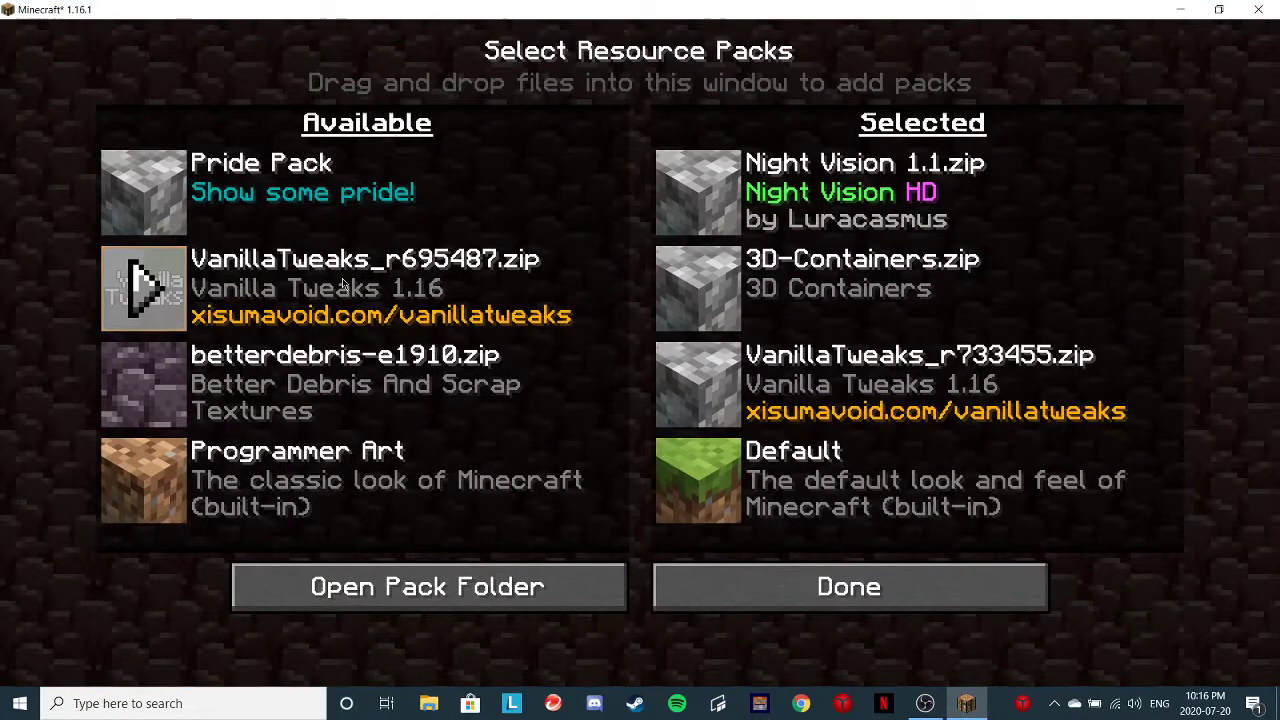
click(849, 588)
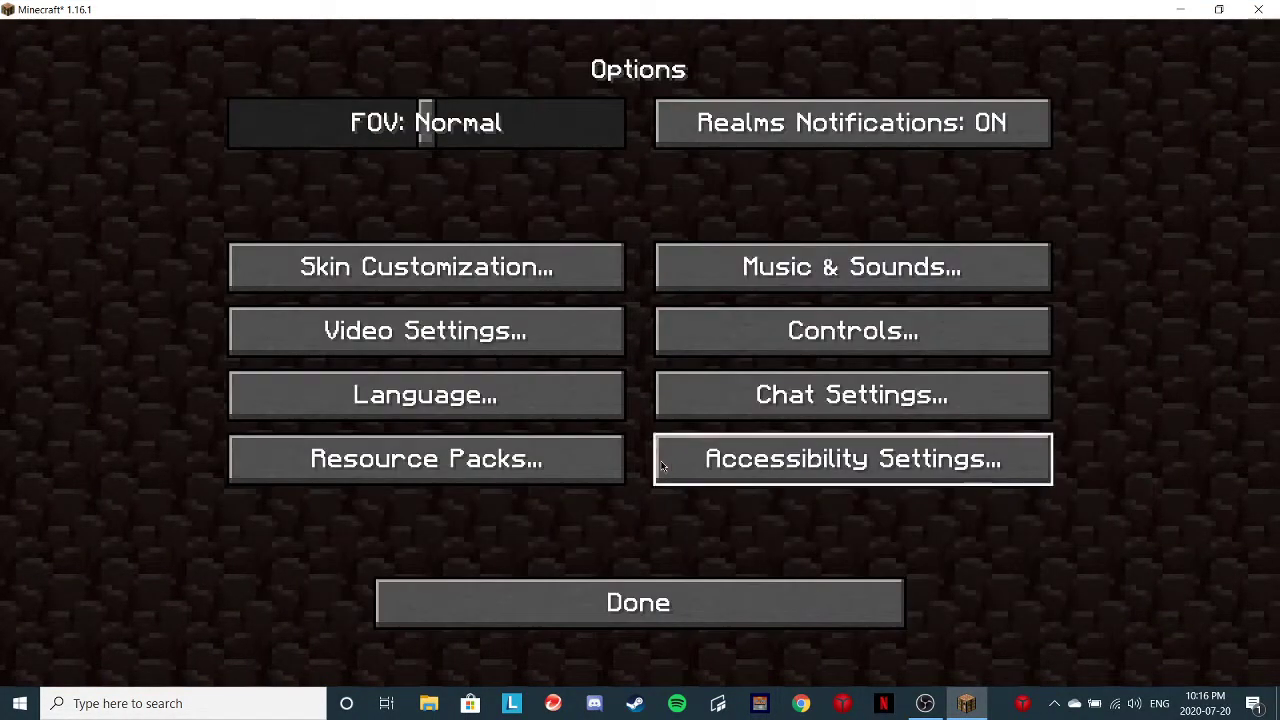
click(533, 456)
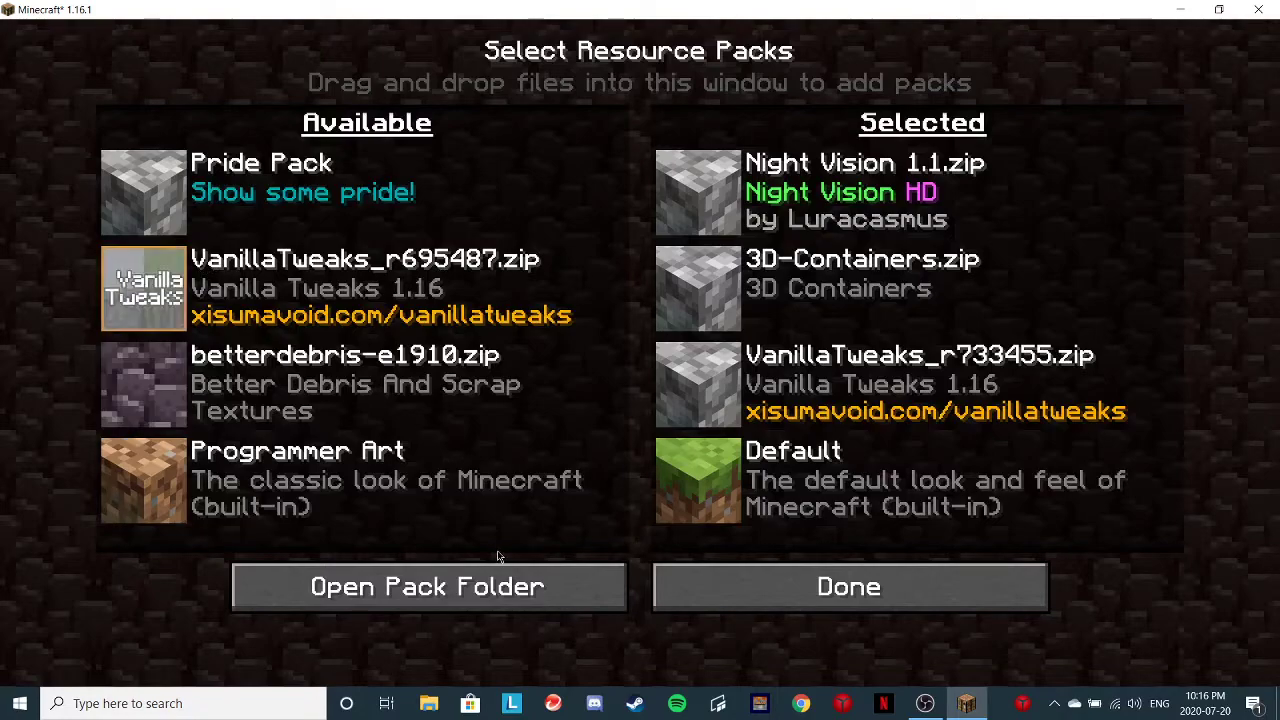
click(1219, 10)
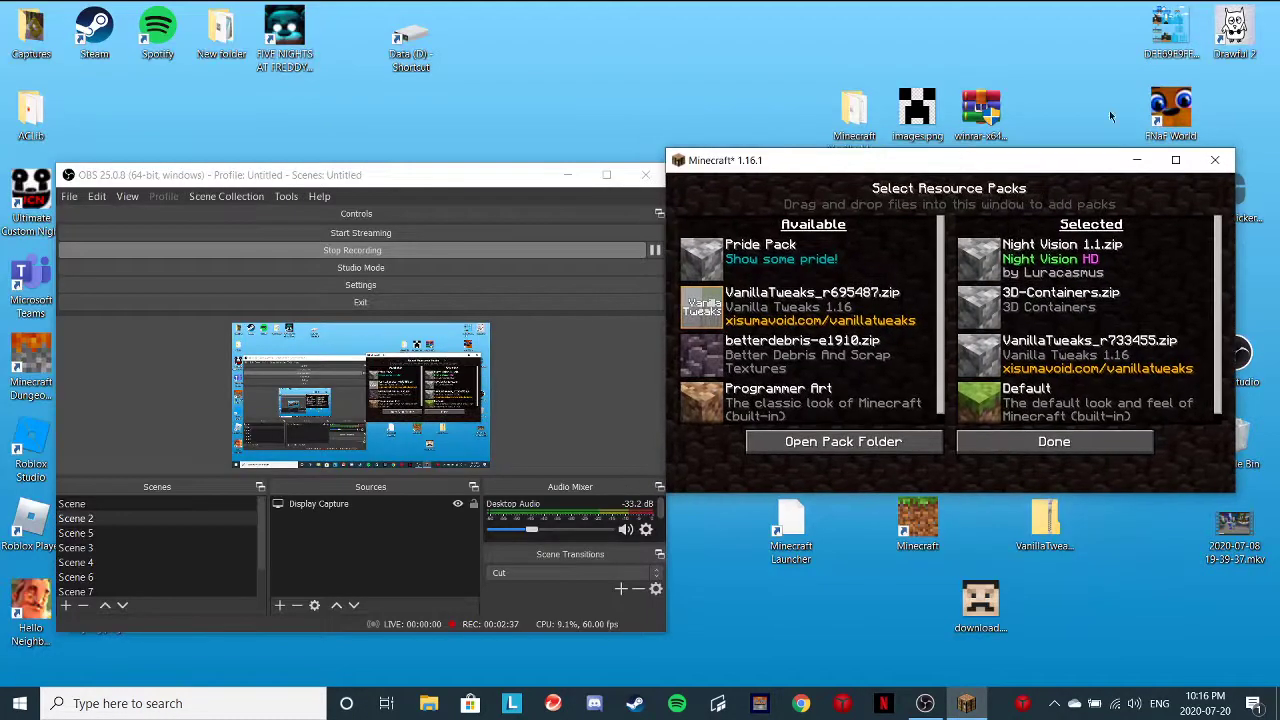
- Add the Faithful - 64x Version 3 folder to the game and move it into Selected
click(852, 448)
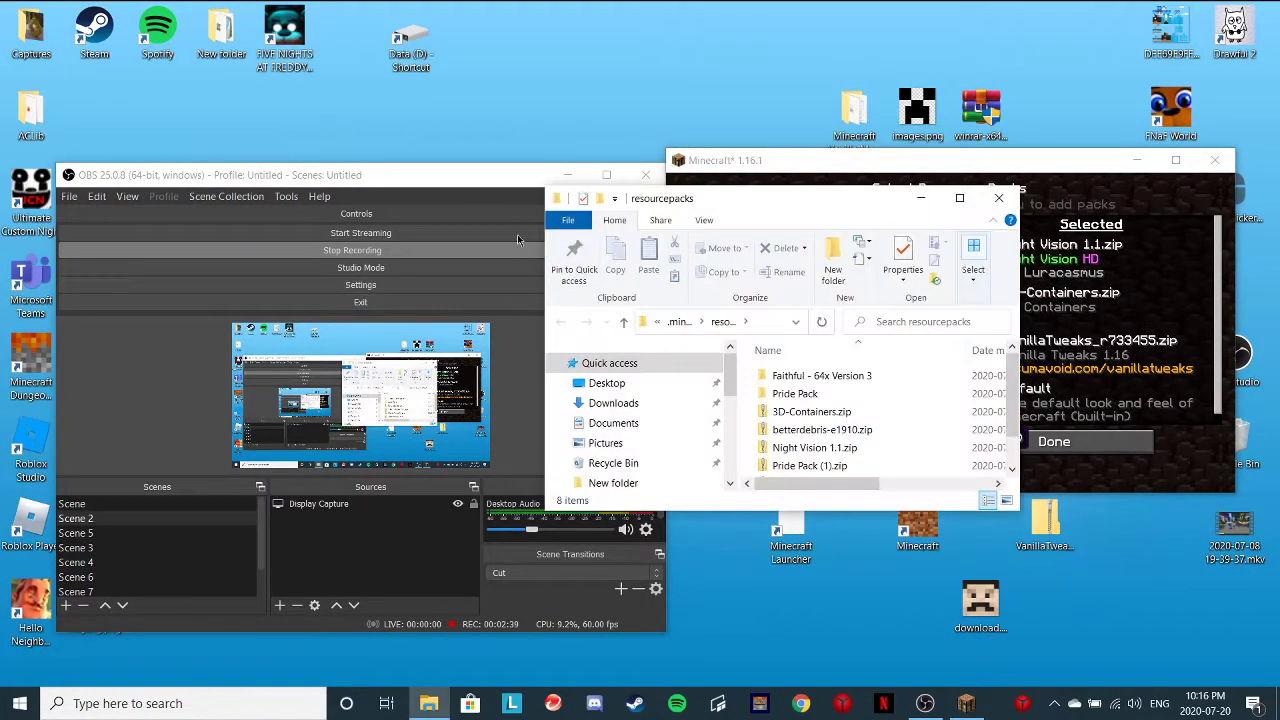
drag(780, 198, 477, 203)
click(485, 380)
drag(771, 315, 772, 316)
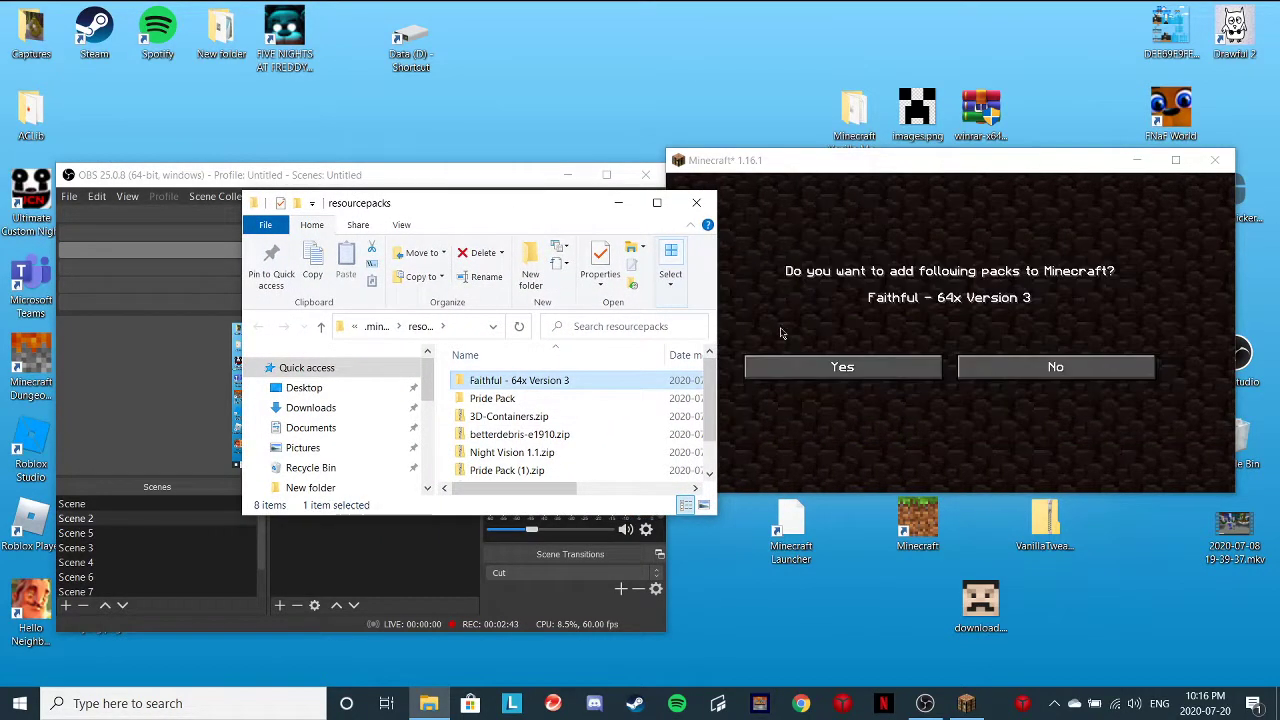
click(800, 366)
click(706, 260)
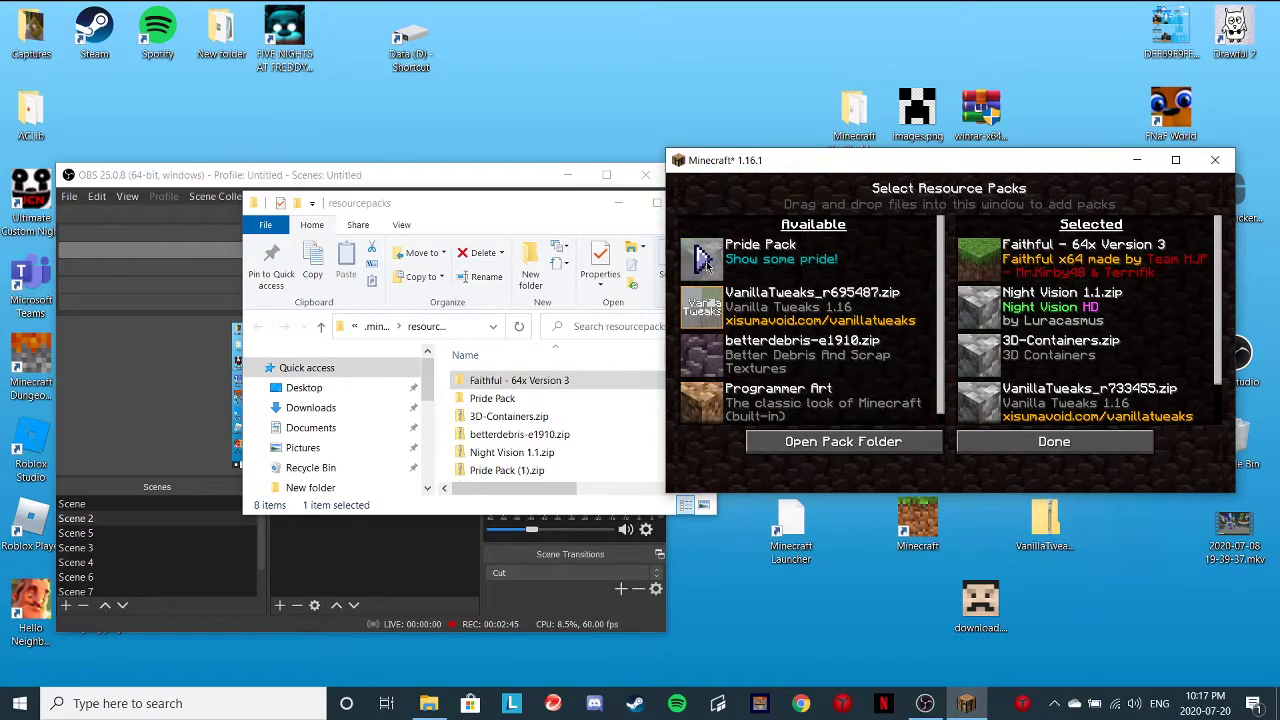
drag(584, 212, 603, 213)
click(716, 206)
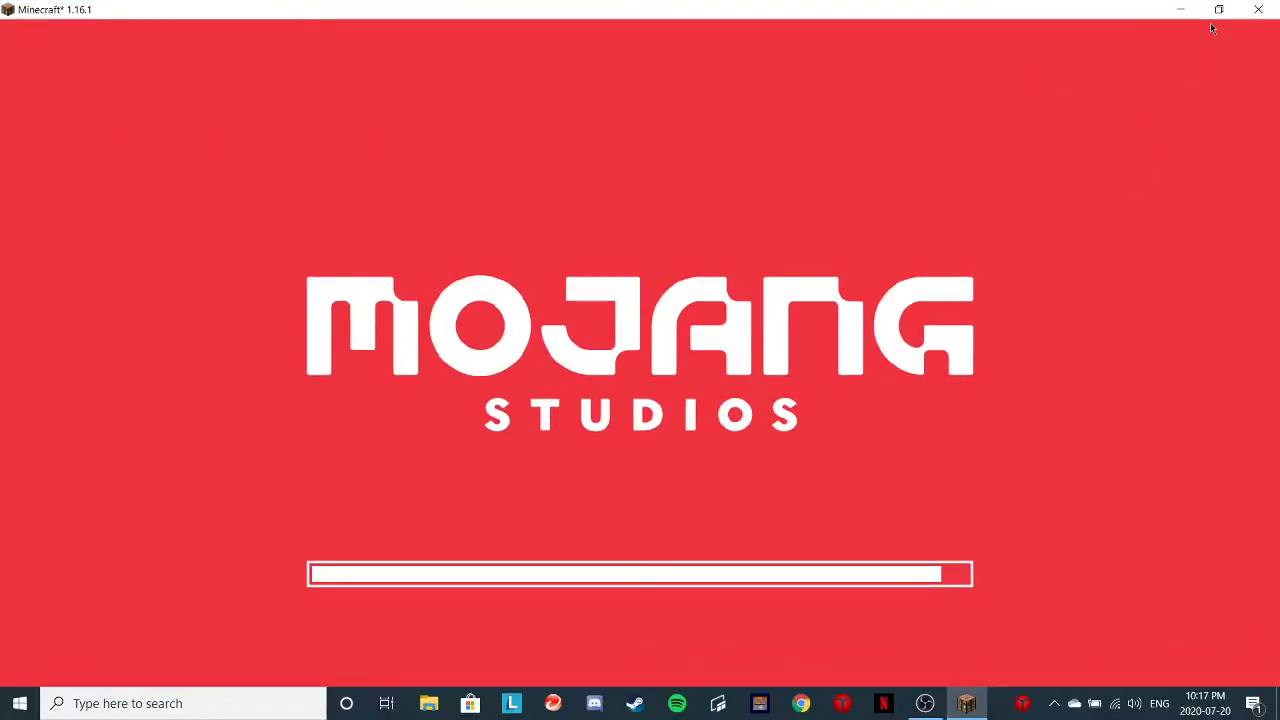
- Return to the title screen, maximise the game, and load the Mini House singleplayer world
click(1218, 10)
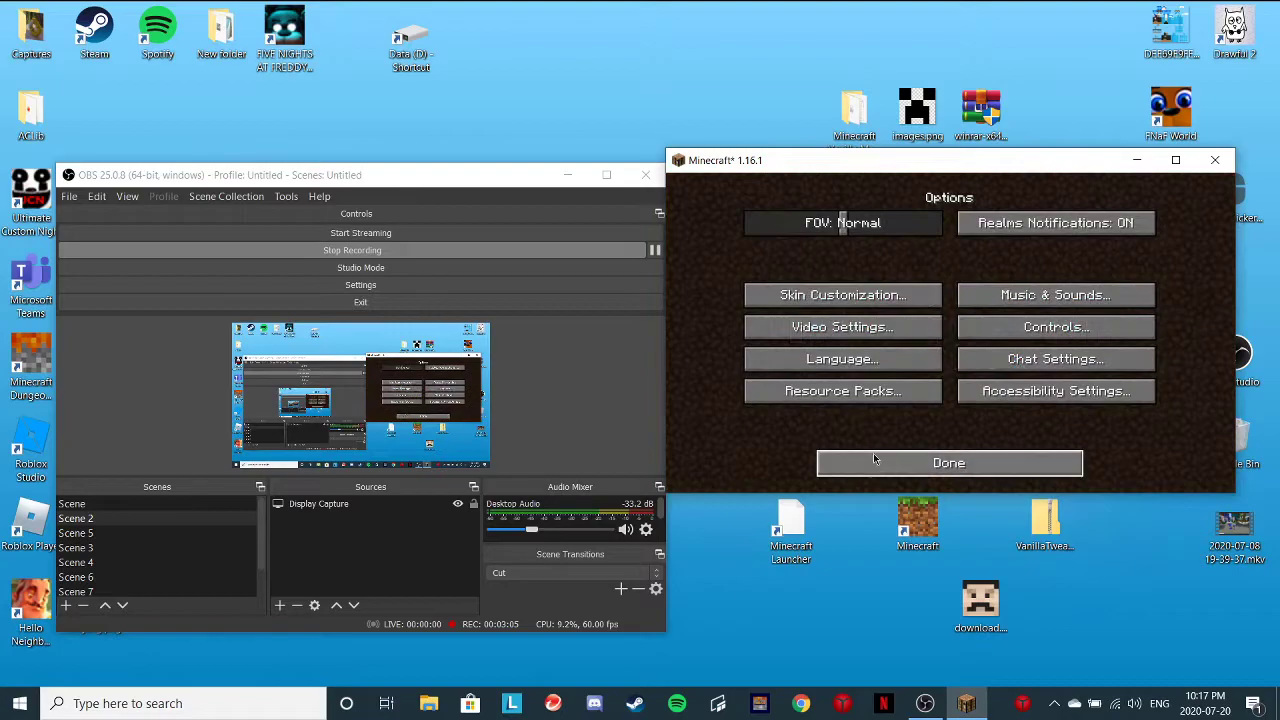
click(873, 458)
click(1177, 161)
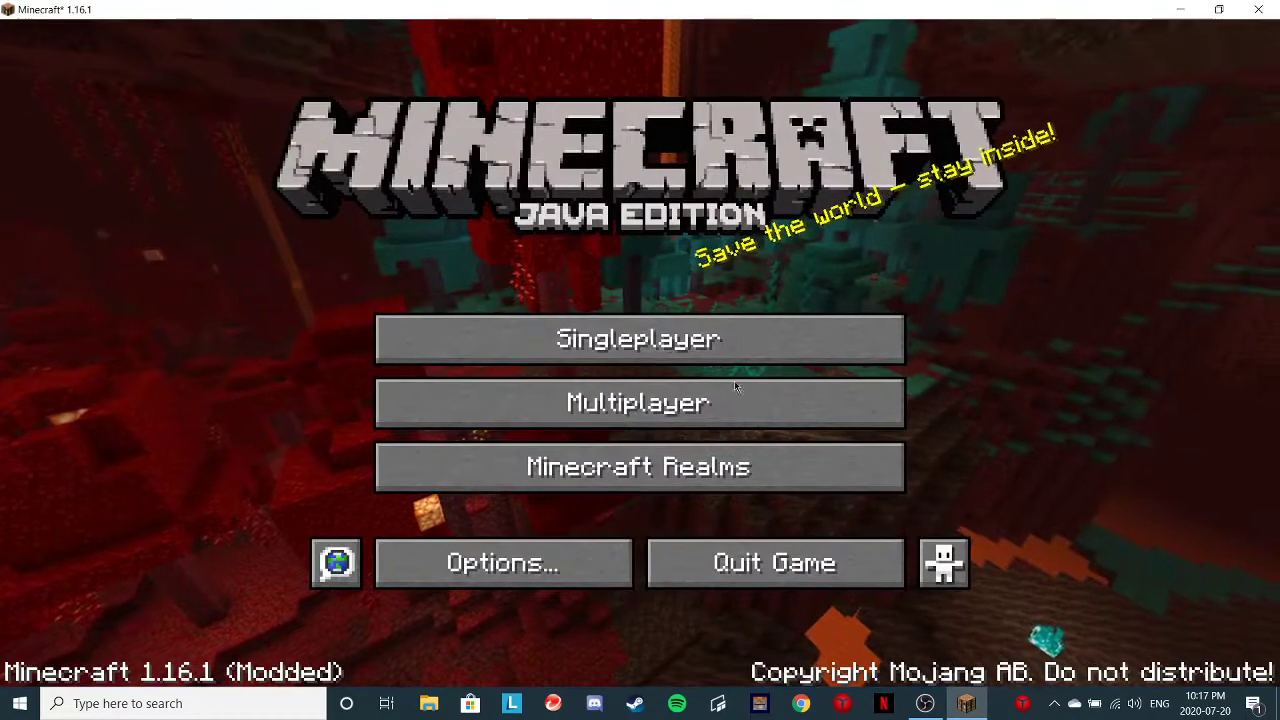
click(506, 340)
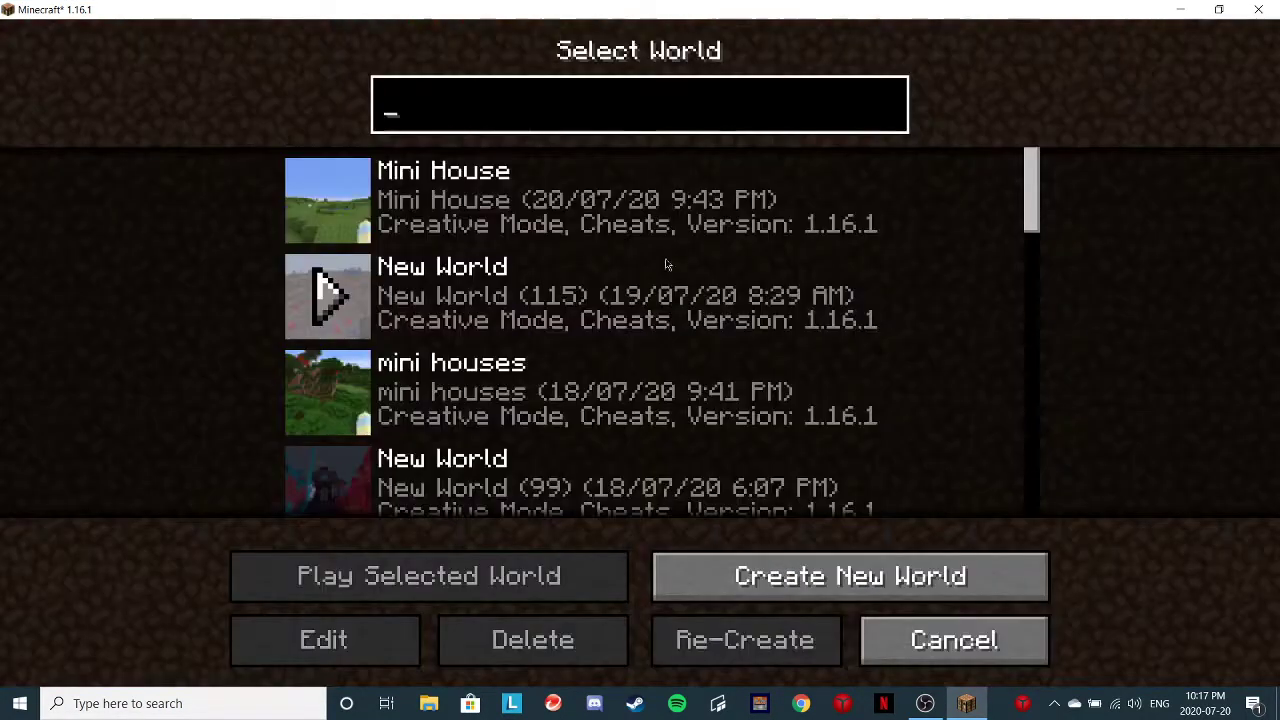
click(329, 201)
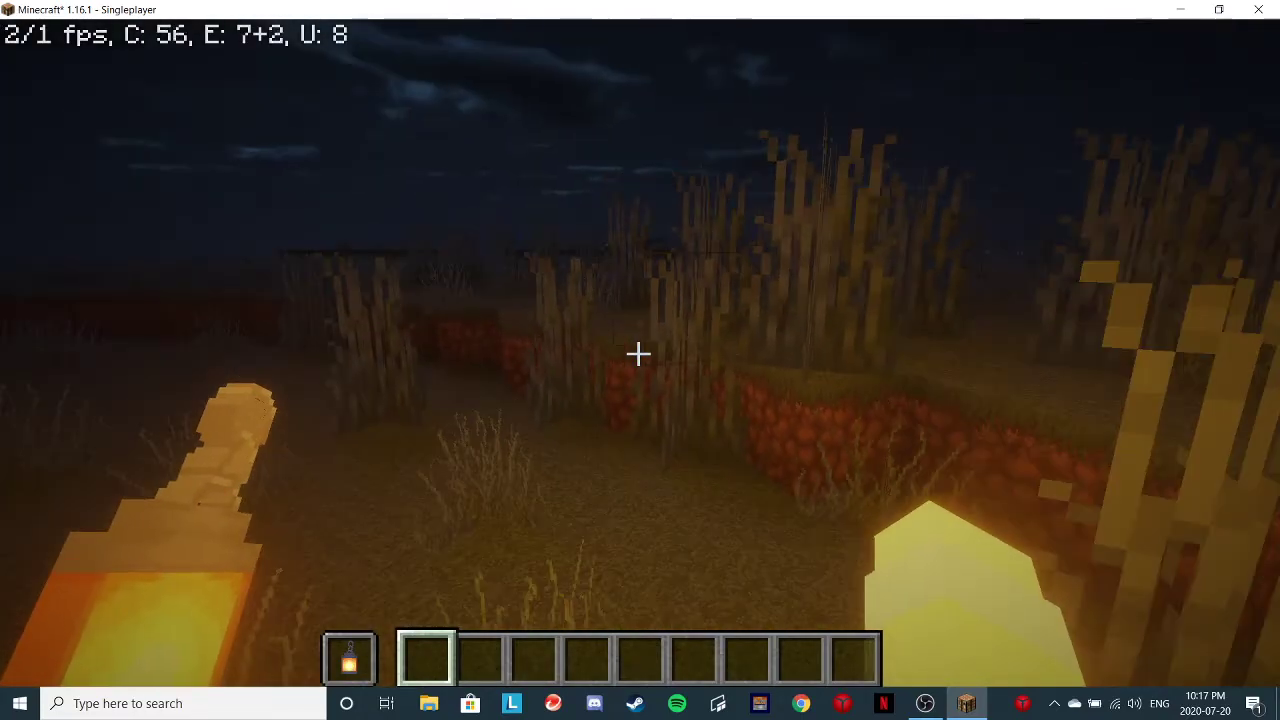
- Walk through the night to the lantern-lit house and open its wooden door
key(w)
key(w)
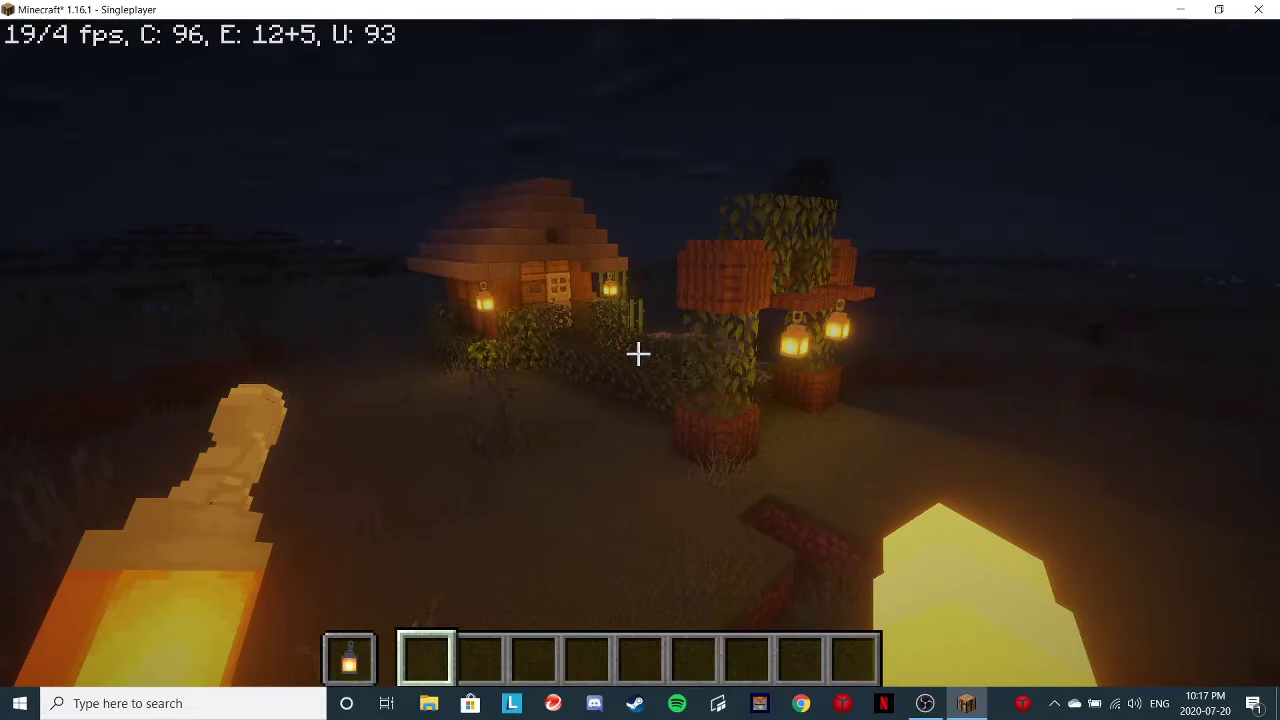
key(w)
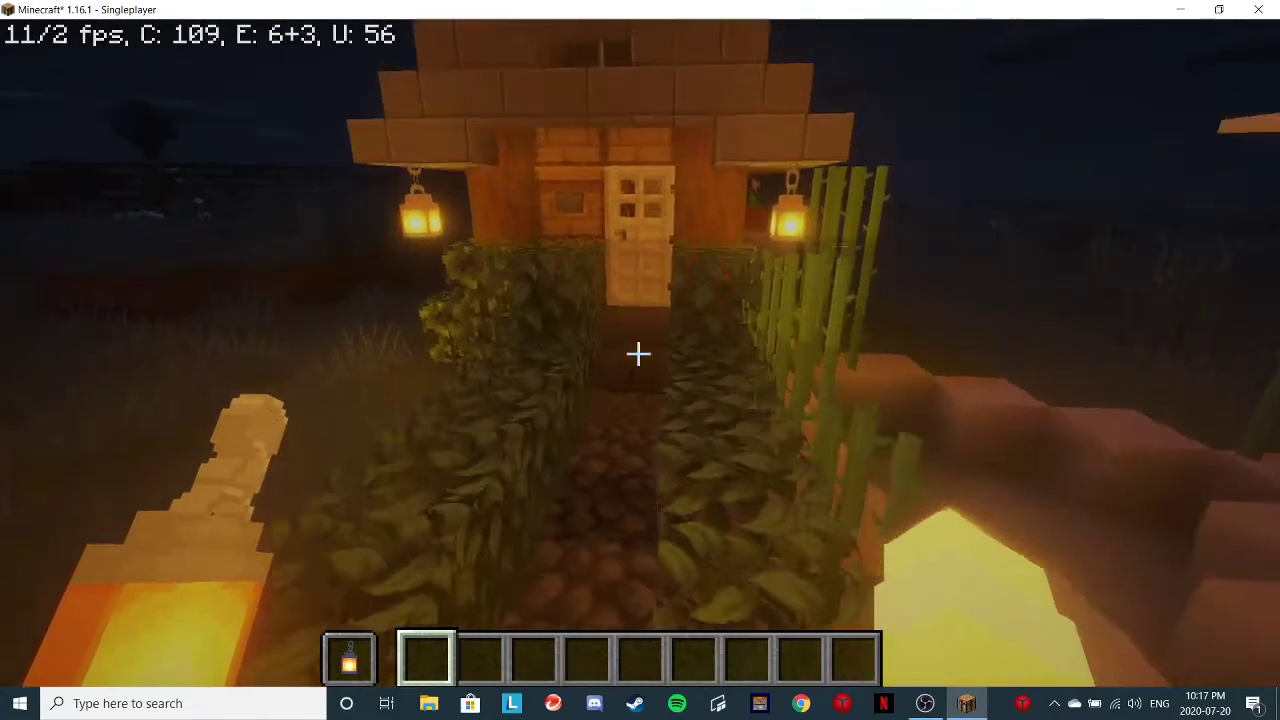
key(w)
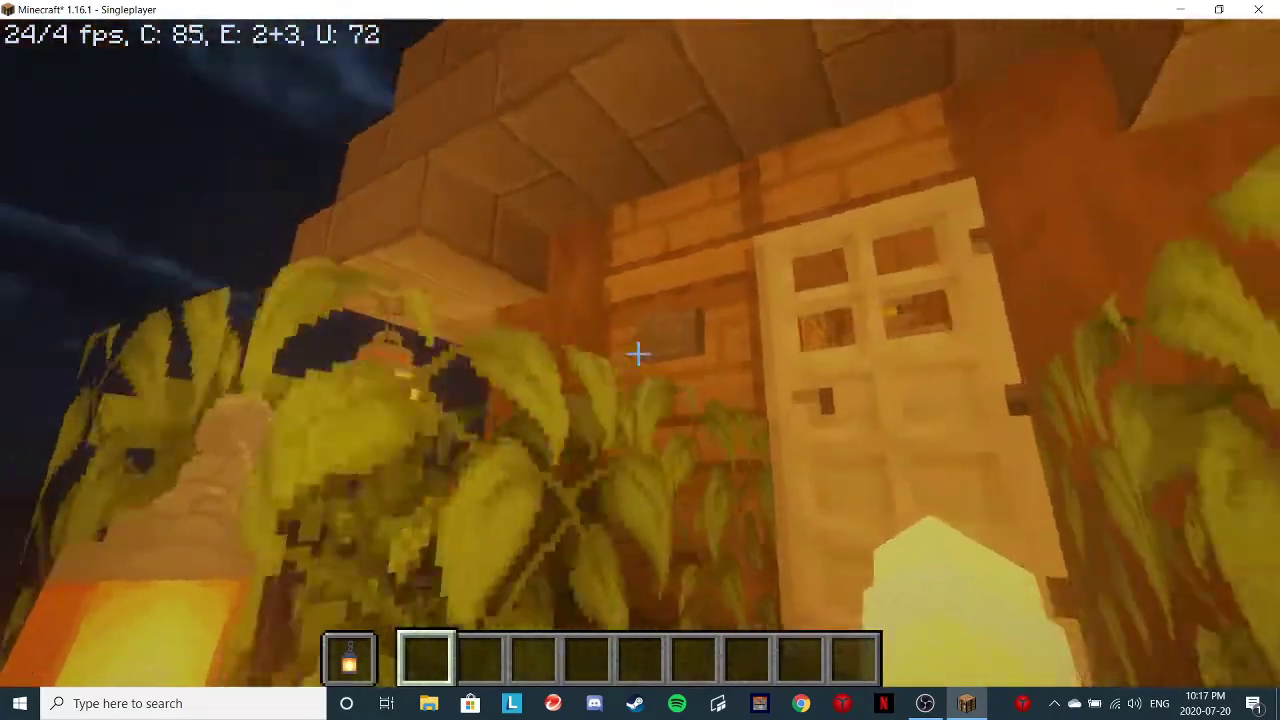
right_click(638, 353)
key(w)
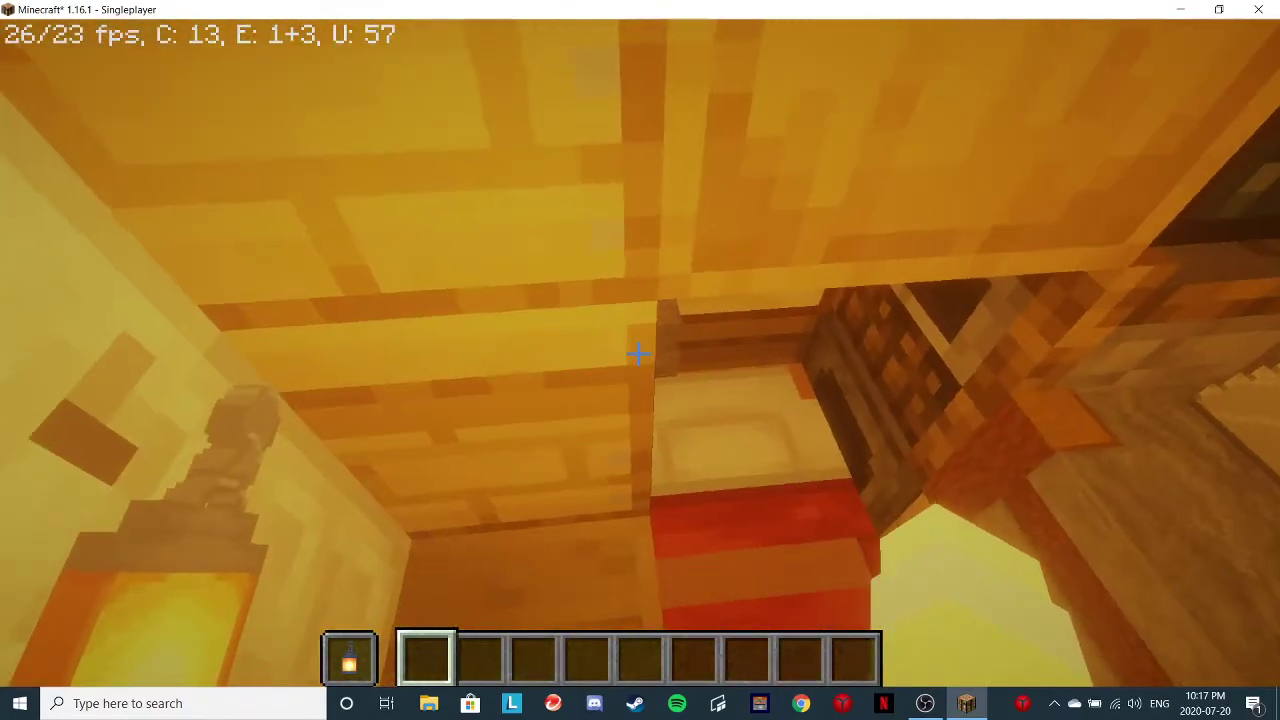
key(w)
key(w)
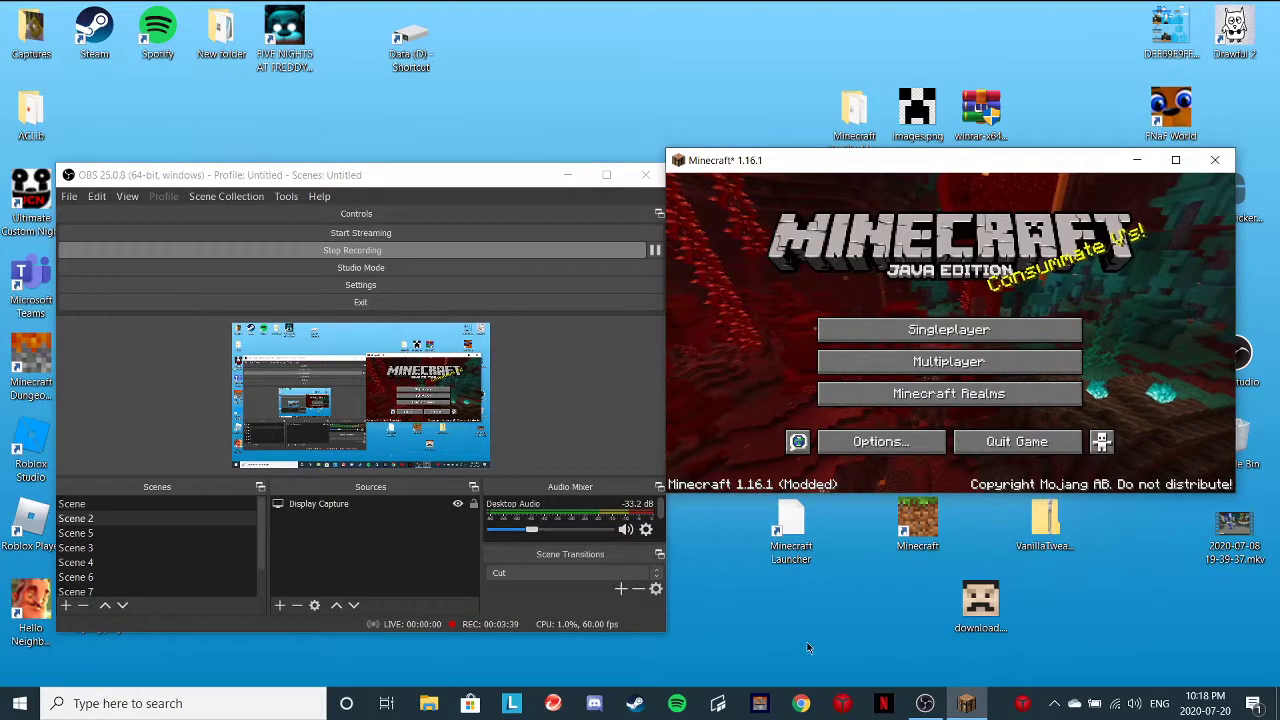
- Open a new browser window and search Google for 'shaders'
click(801, 703)
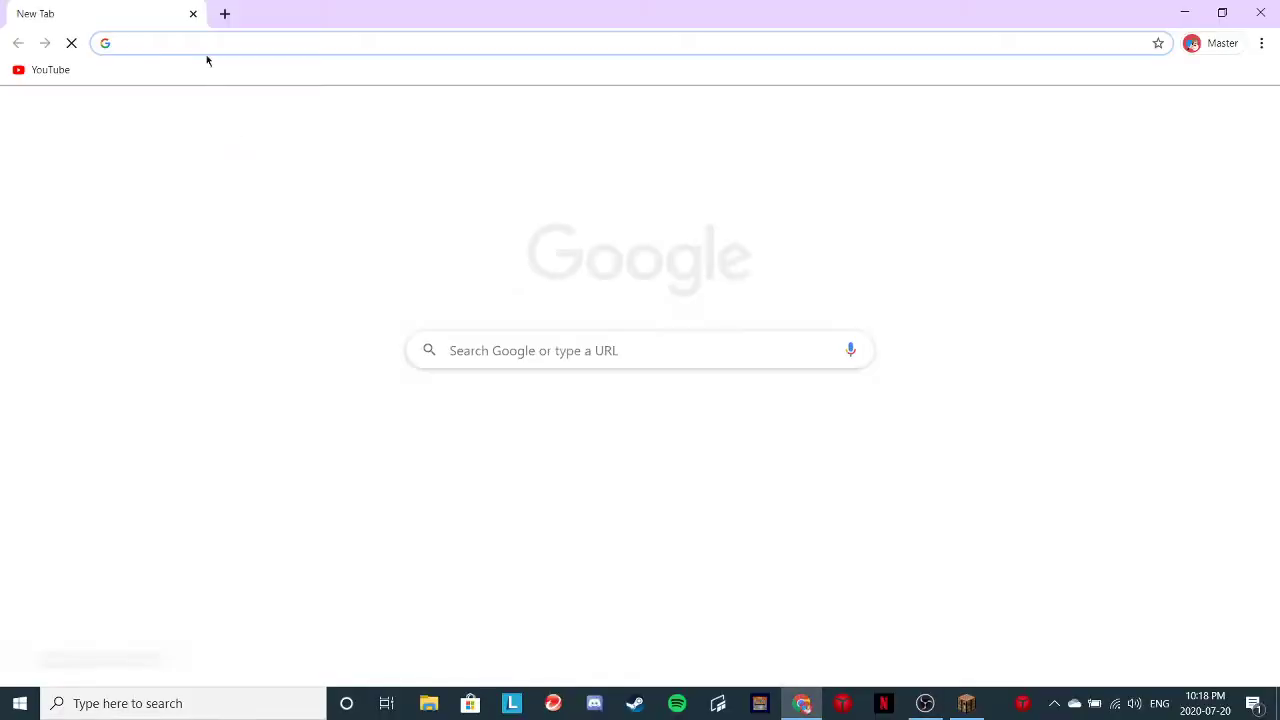
text(shaders)
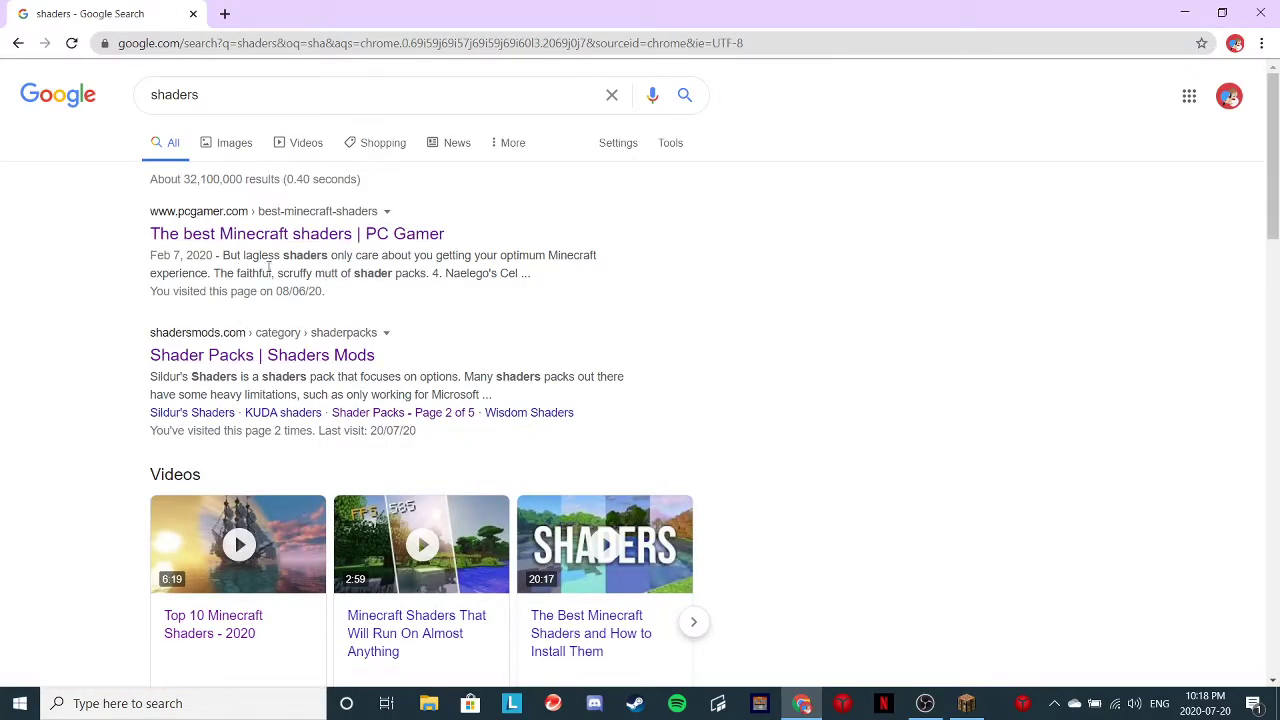
scroll(399, 330, down, 7)
scroll(349, 210, up, 7)
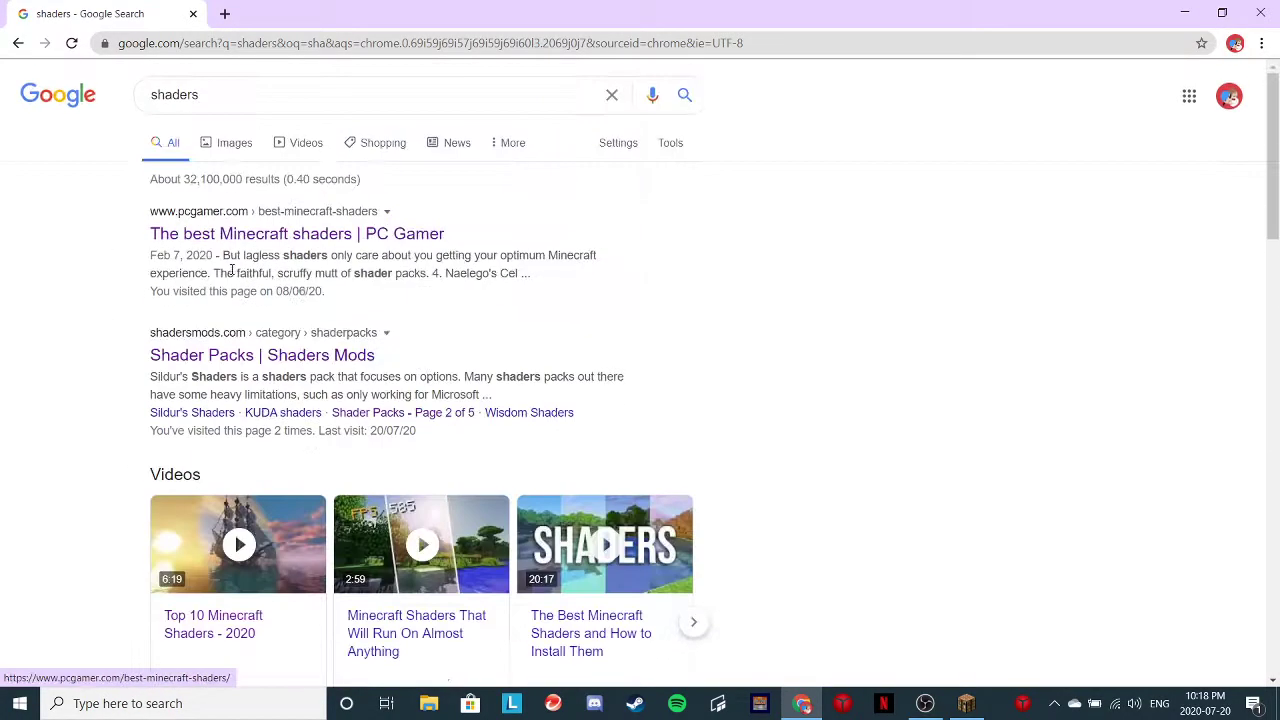
- Search for 'curseforge shaders' and open the Extended Shaders CurseForge mod page
click(257, 98)
key(ctrl+a)
key(BackSpace)
text(cure)
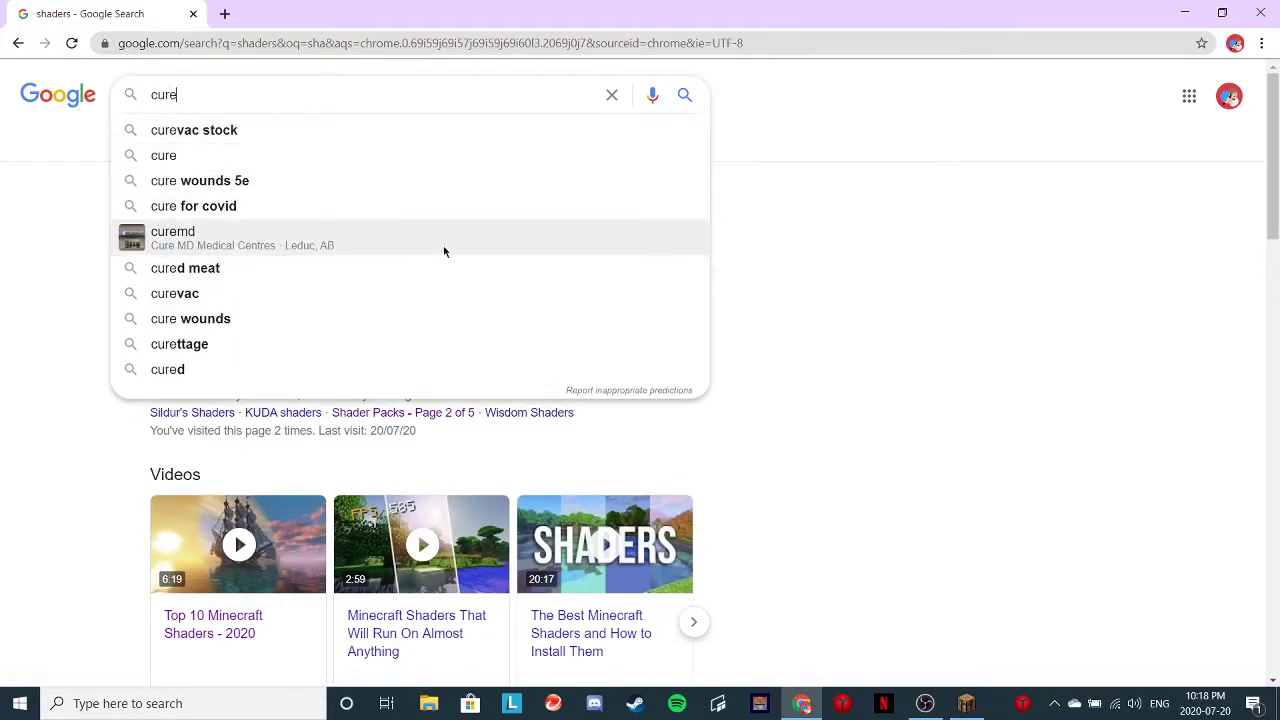
key(BackSpace)
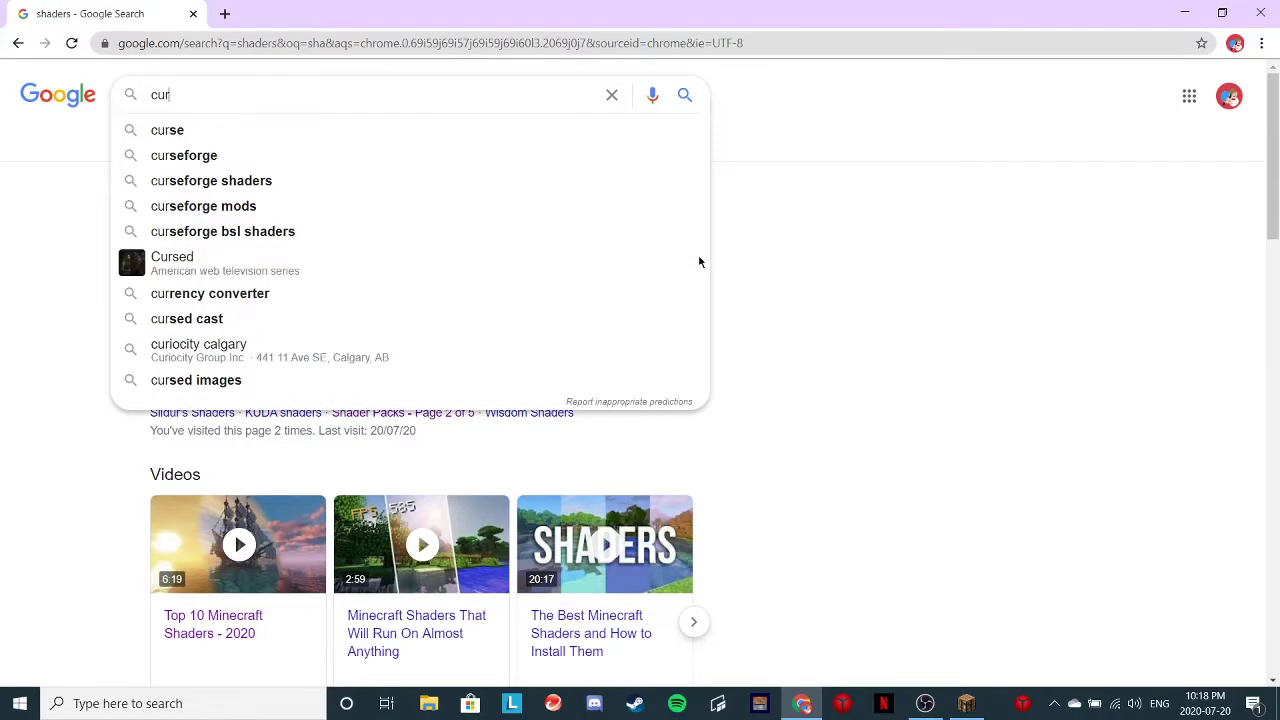
click(220, 181)
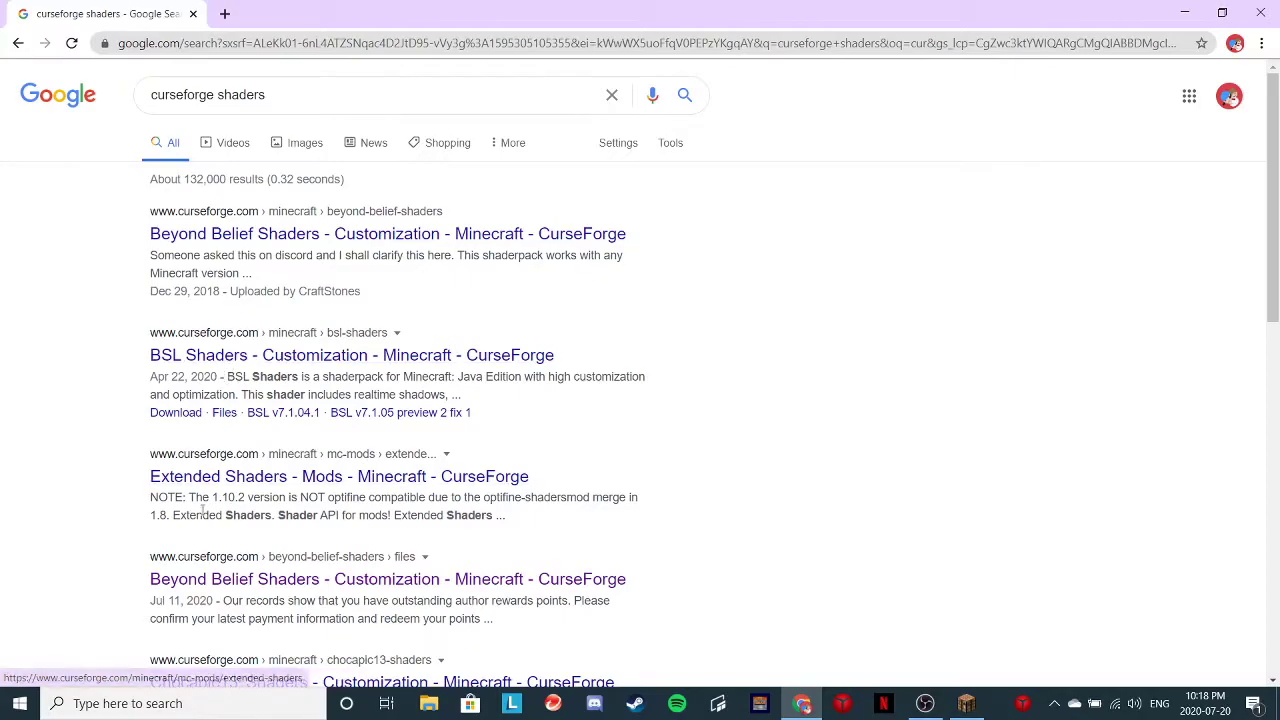
click(226, 478)
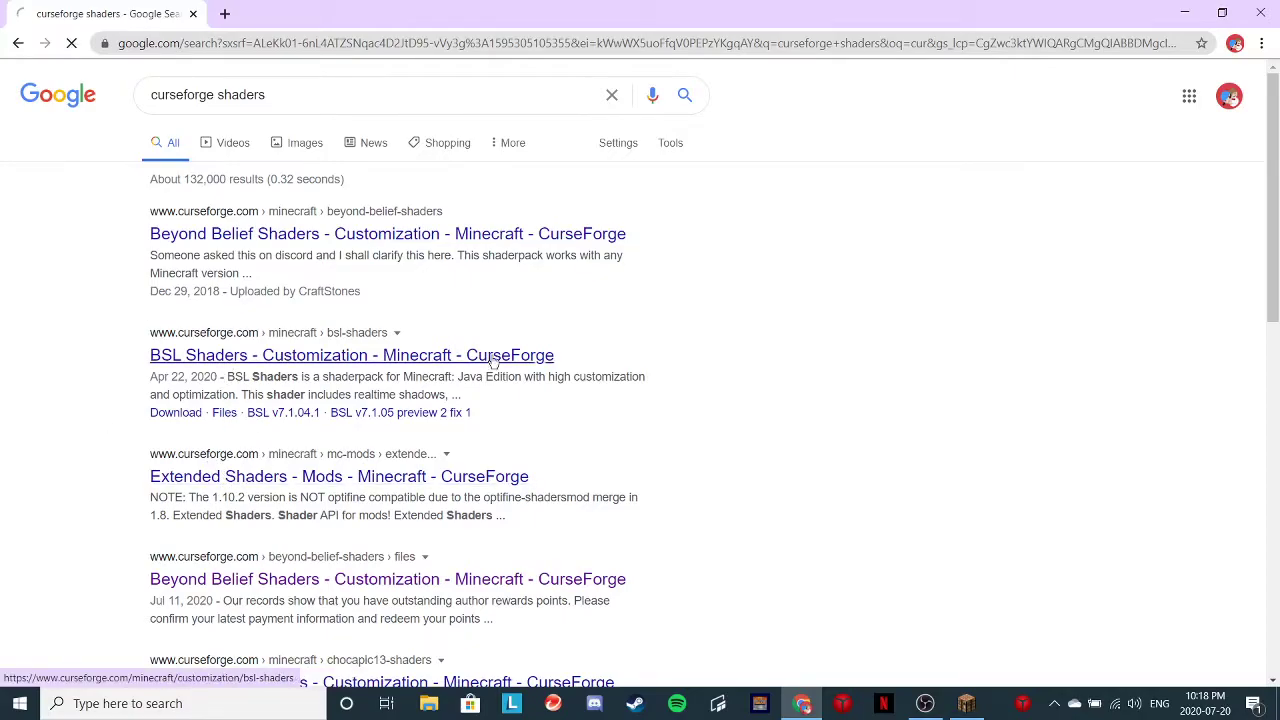
scroll(435, 320, down, 3)
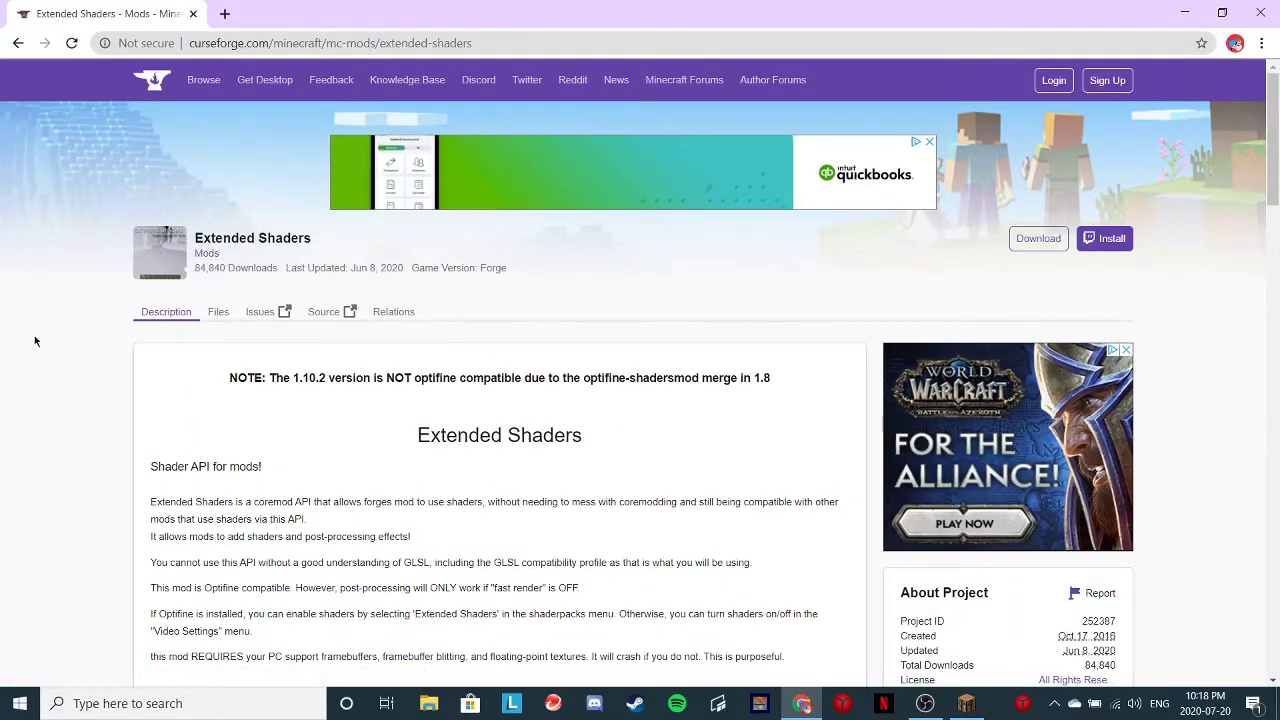
- Go back to the search results and open the Beyond Belief Shaders files page
click(18, 43)
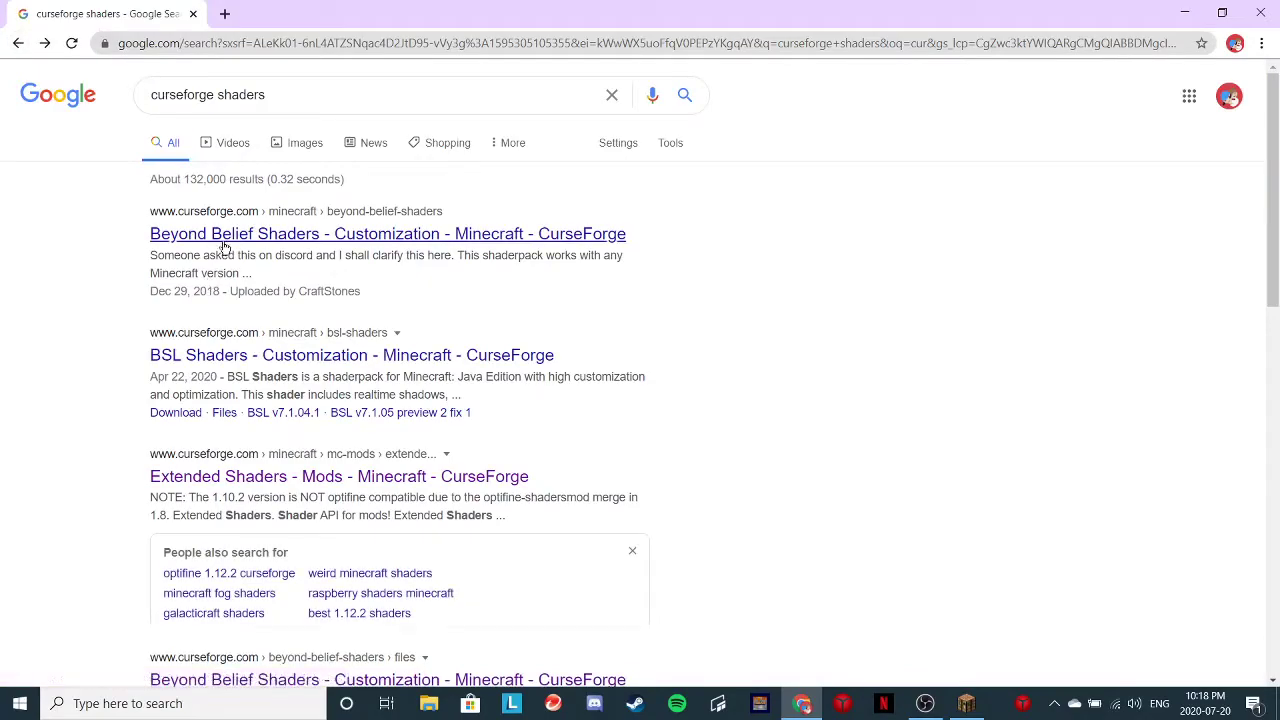
scroll(234, 316, down, 3)
scroll(180, 330, down, 3)
scroll(157, 286, up, 3)
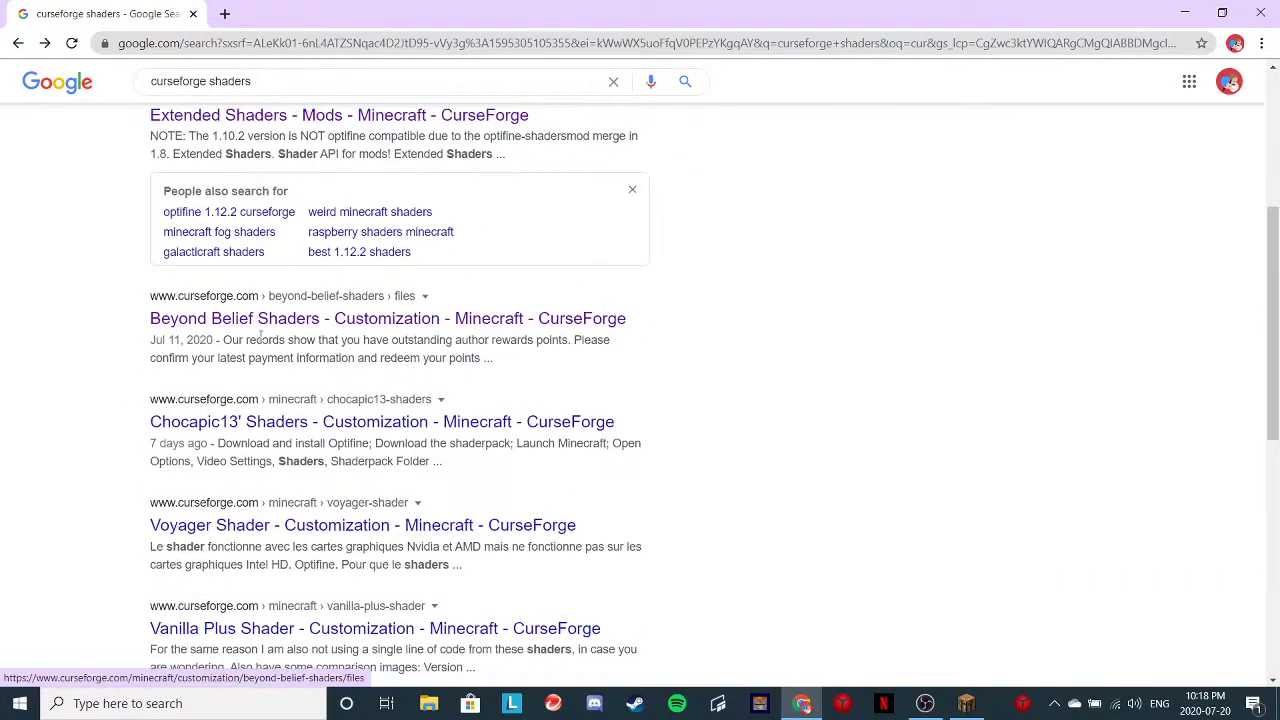
click(306, 320)
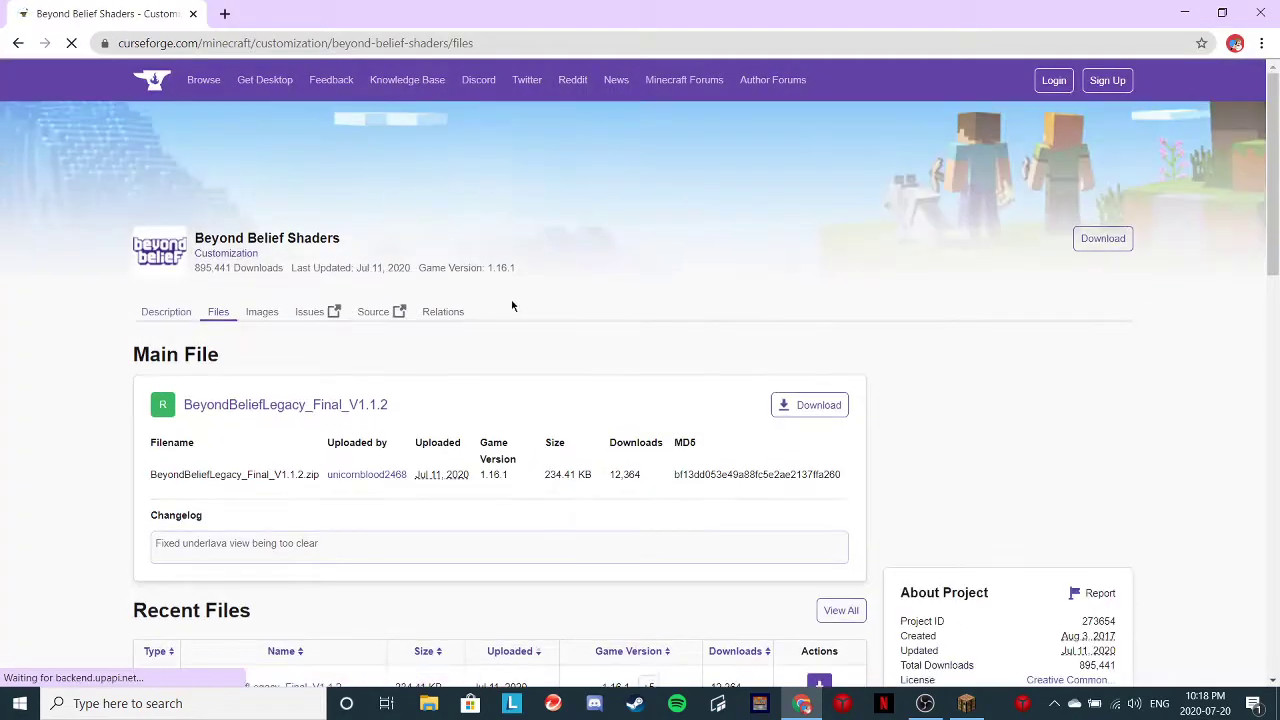
- Download the newest file, BeyondBeliefLegacy_Final_V1.1.2, from Recent Files
scroll(316, 347, down, 3)
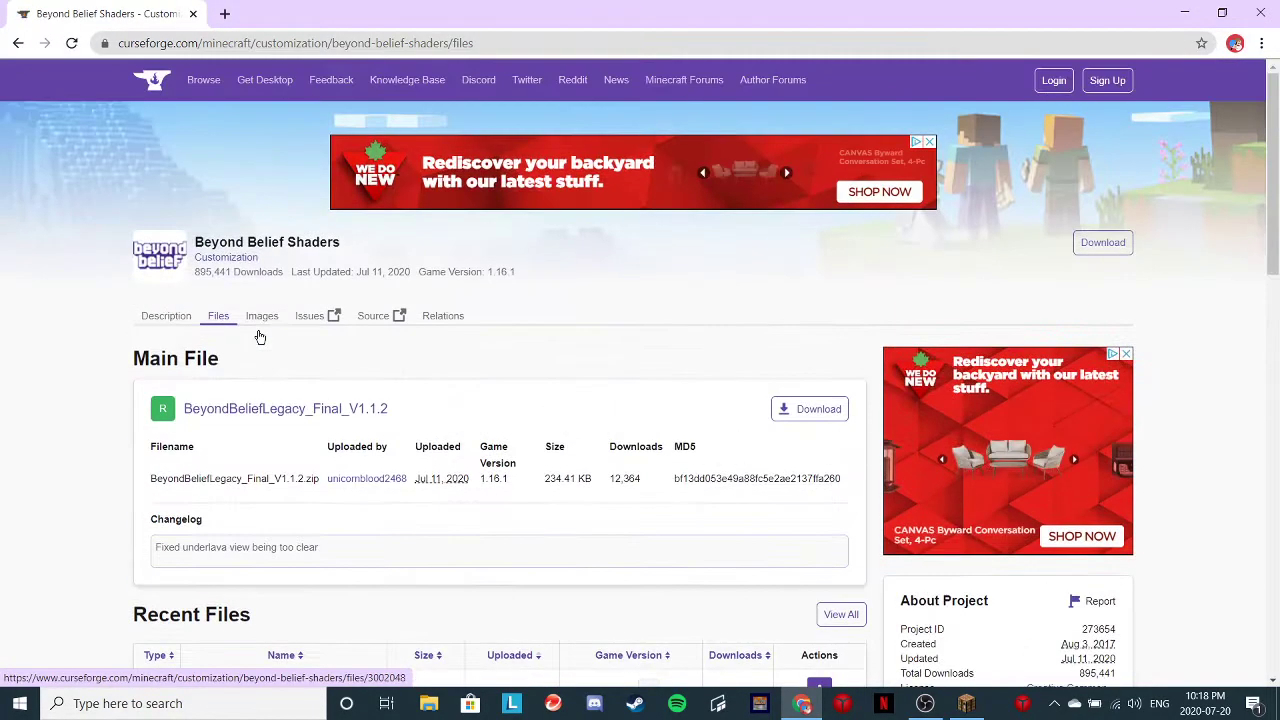
scroll(457, 347, down, 3)
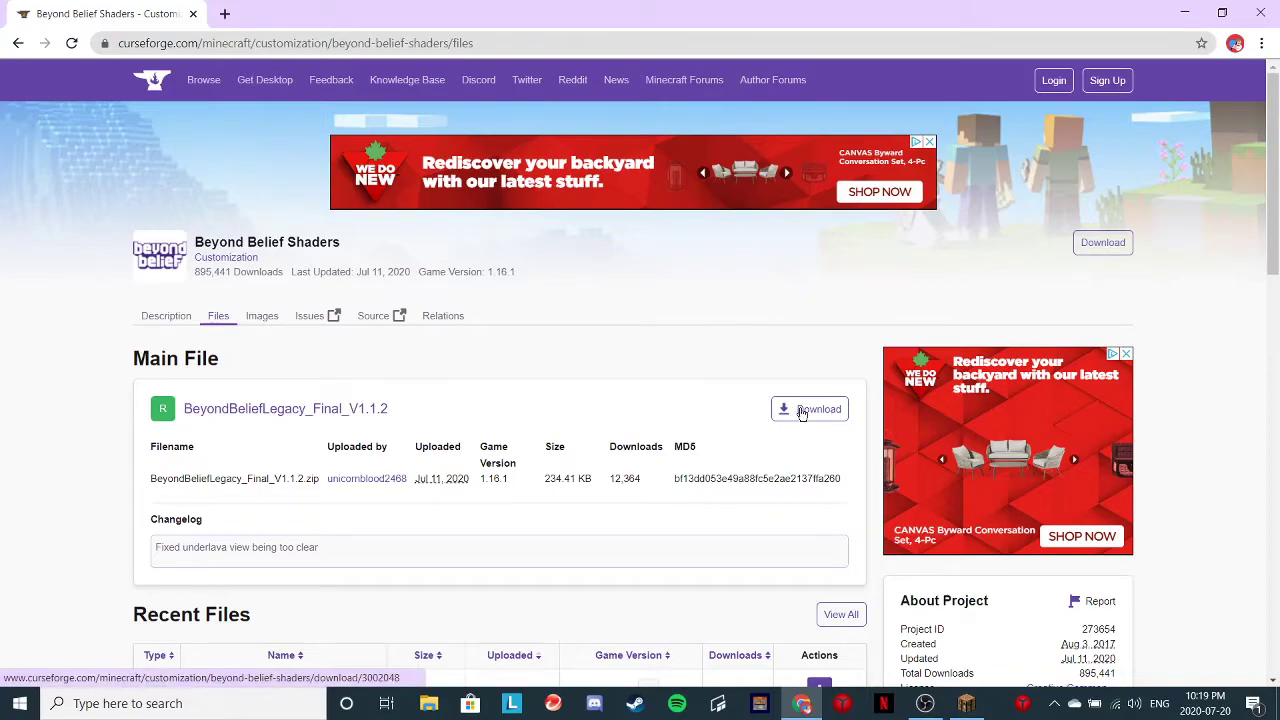
scroll(793, 413, down, 3)
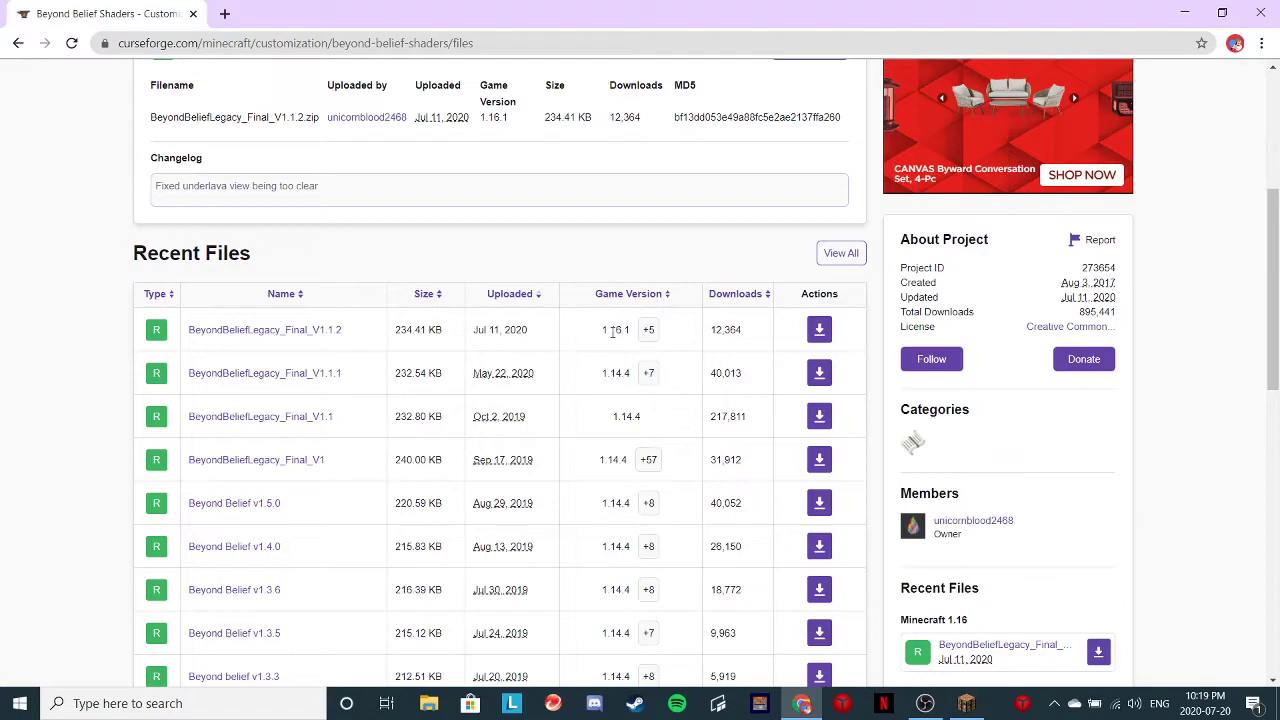
click(815, 331)
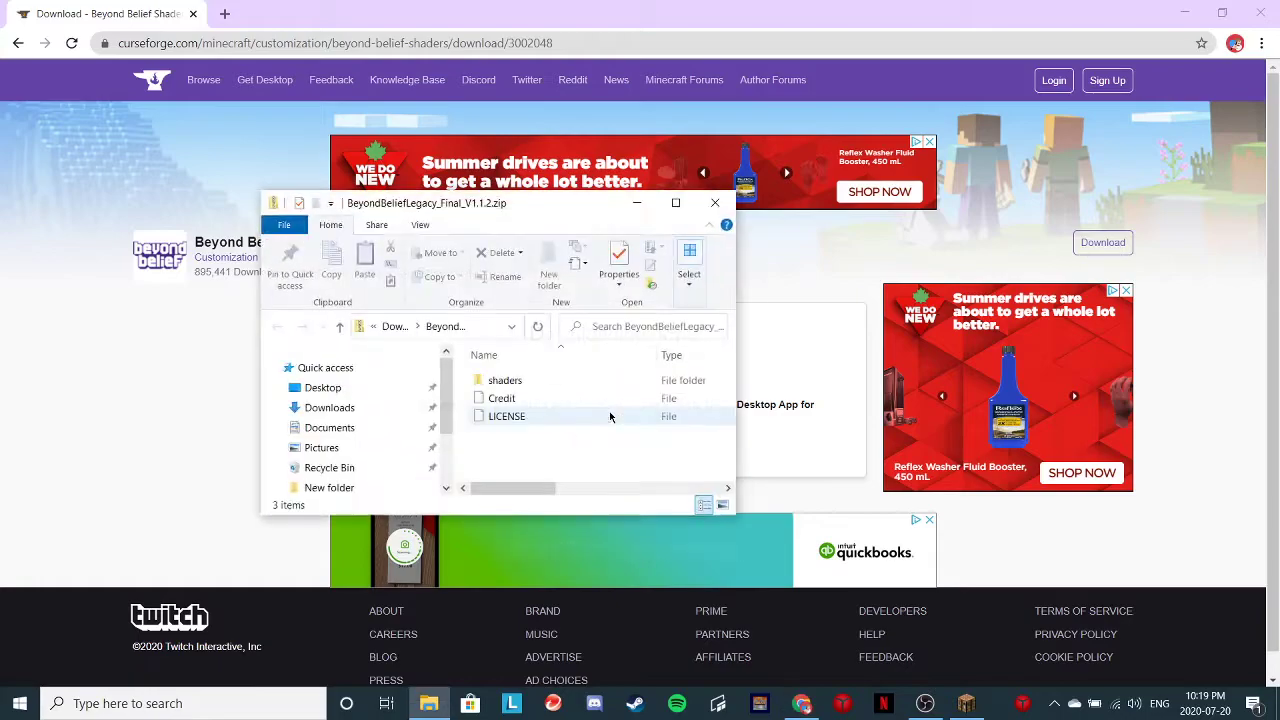
- Close Chrome and go to Minecraft's Options > Video Settings > Shaders screen
click(1259, 15)
drag(595, 208, 404, 209)
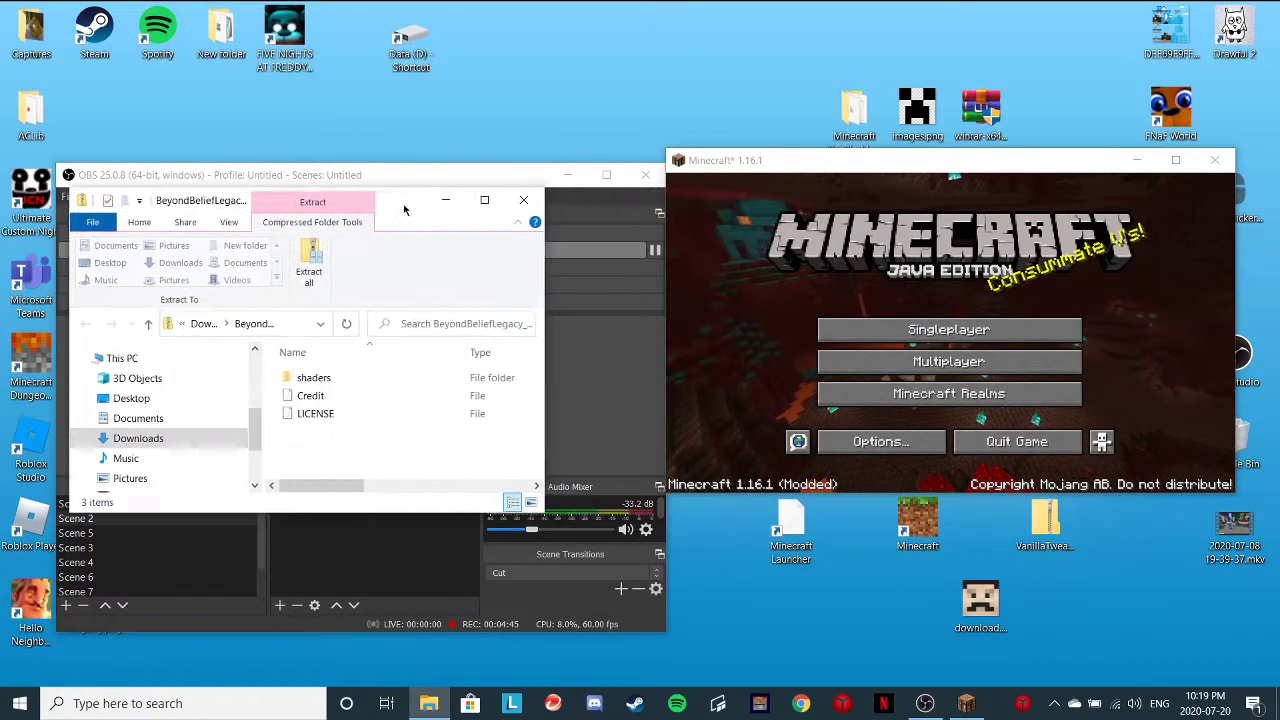
click(862, 441)
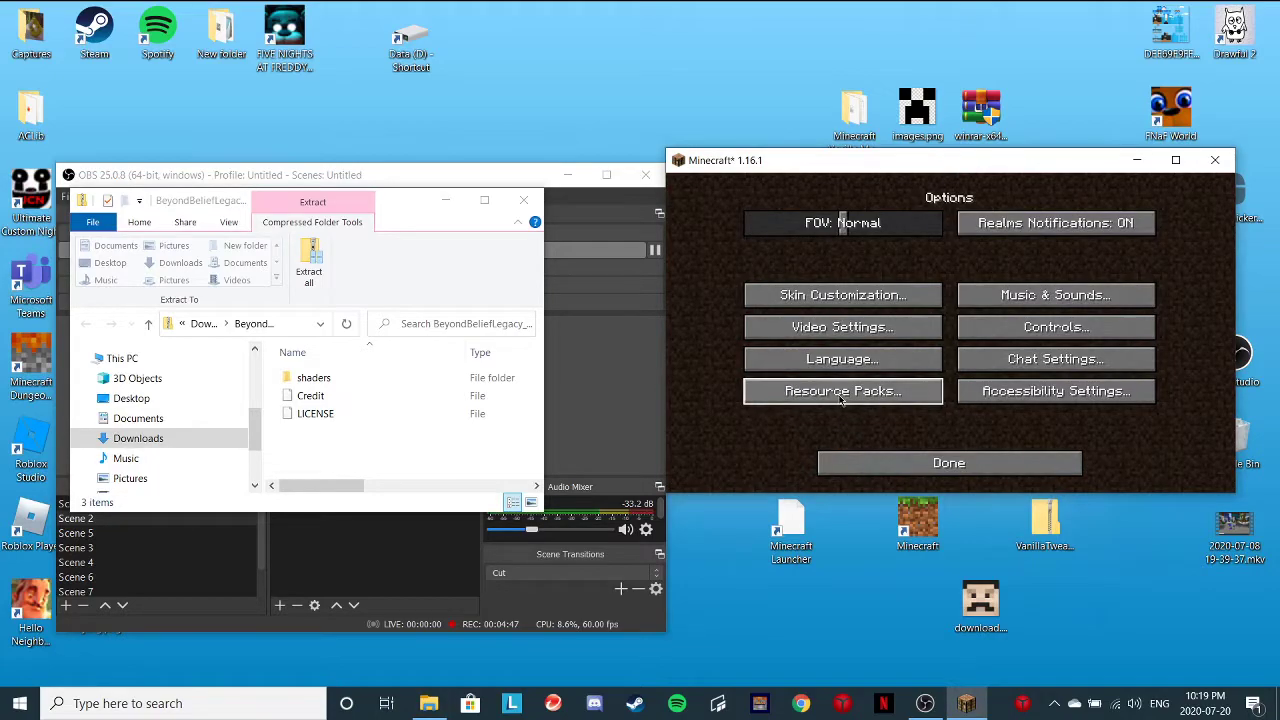
click(843, 328)
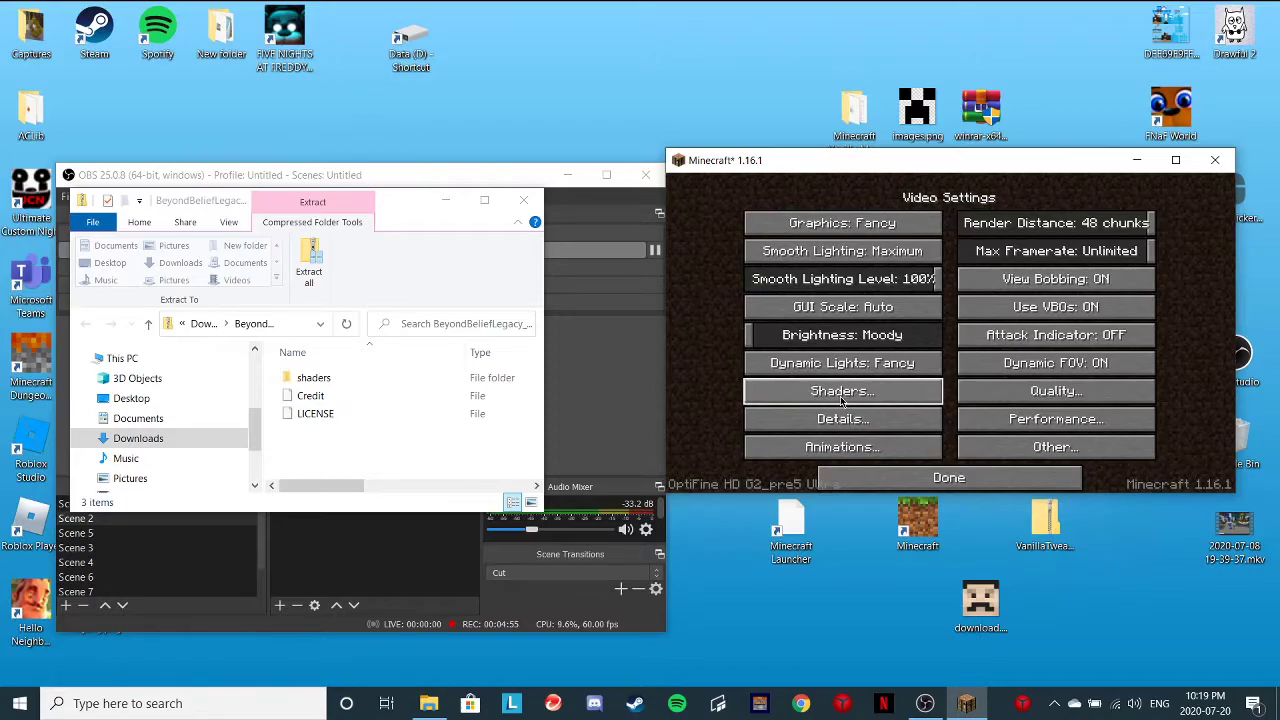
click(842, 393)
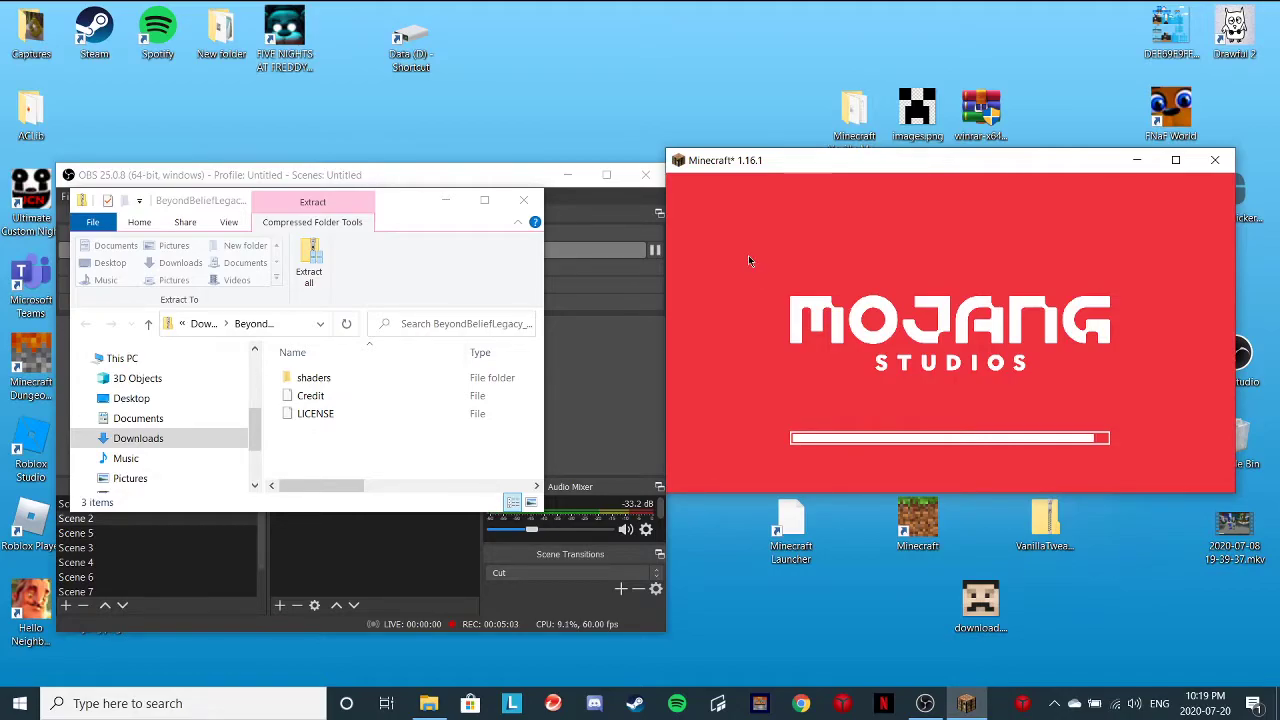
- Move BeyondBeliefLegacy_Final_V1.1.2.zip from Downloads into shaderpacks, then close both folder windows
click(140, 438)
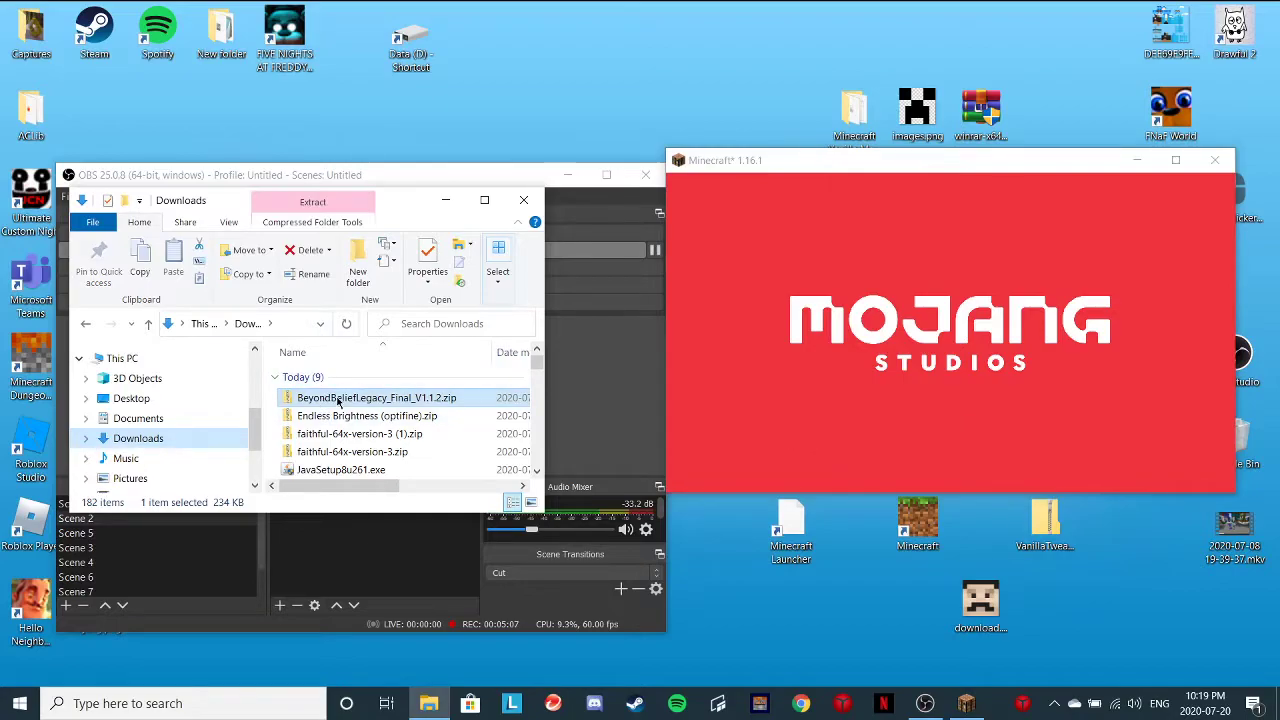
click(733, 474)
drag(291, 211, 869, 211)
mouse_move(432, 399)
mouse_down()
mouse_move(1195, 340)
mouse_move(940, 400)
mouse_move(932, 477)
mouse_move(385, 405)
mouse_up()
click(521, 200)
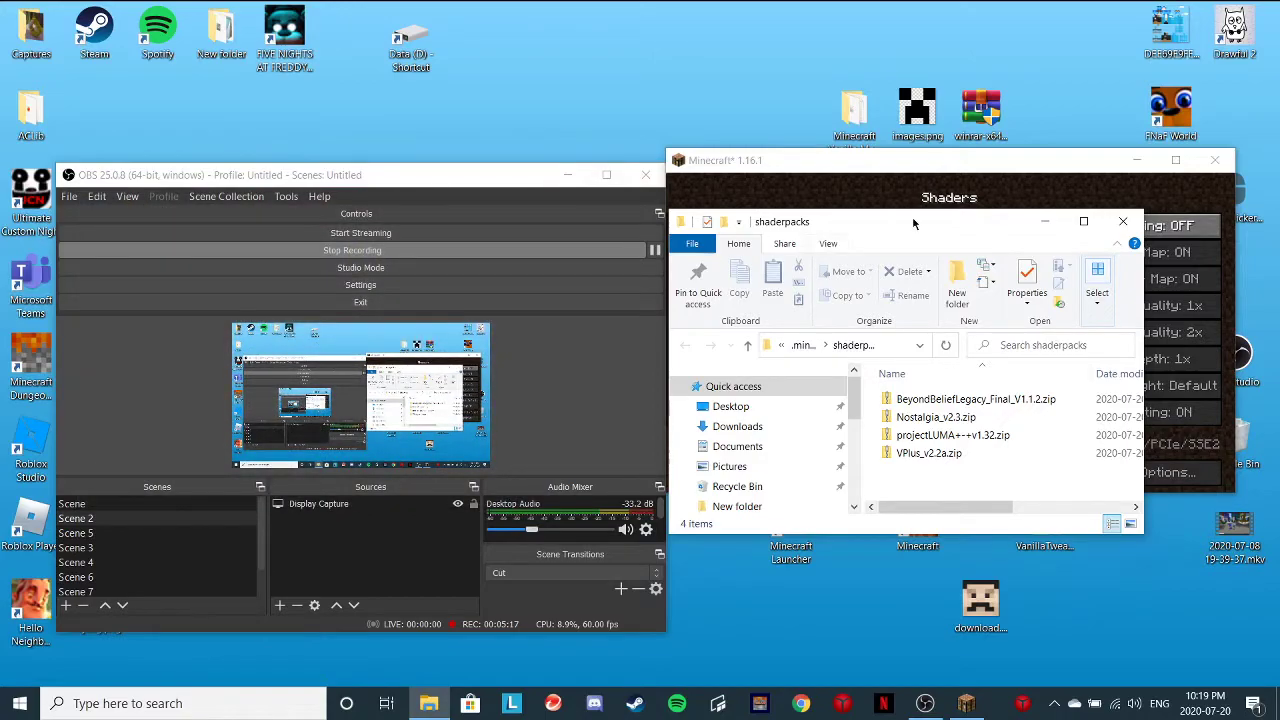
click(1123, 221)
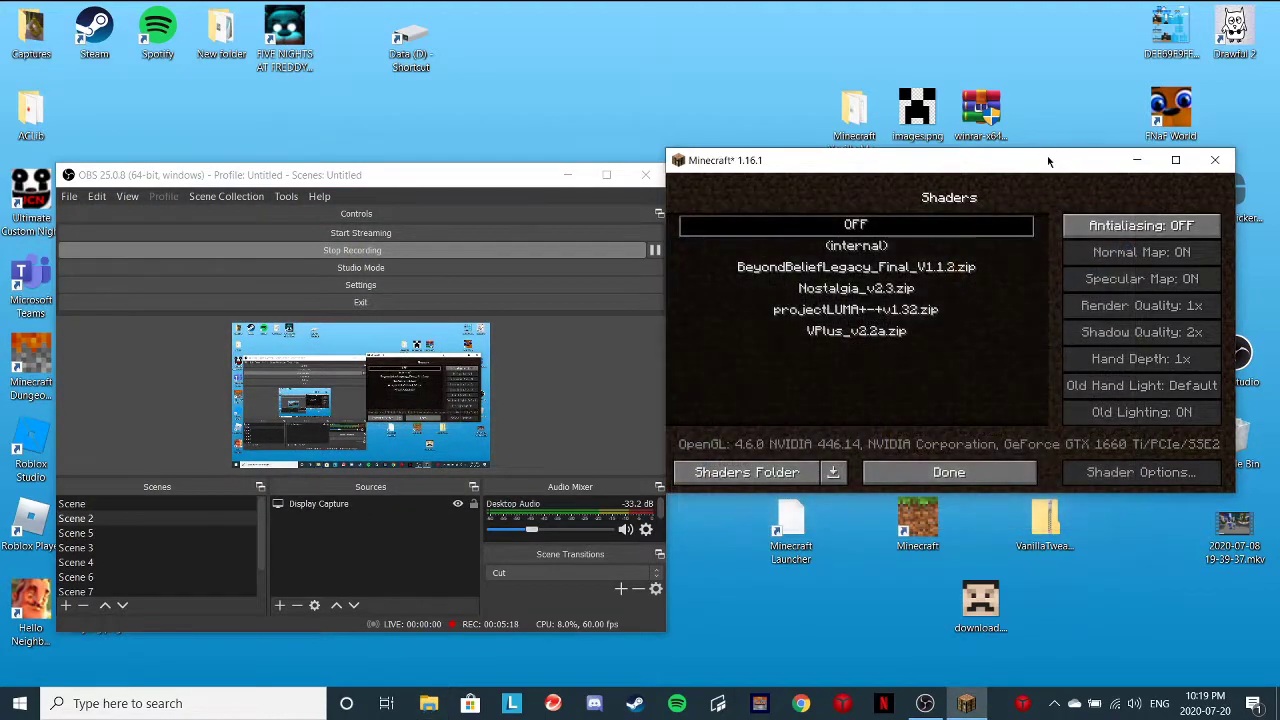
- Maximize Minecraft and select BeyondBeliefLegacy_Final_V1.1.2.zip as the active shader pack
click(1175, 160)
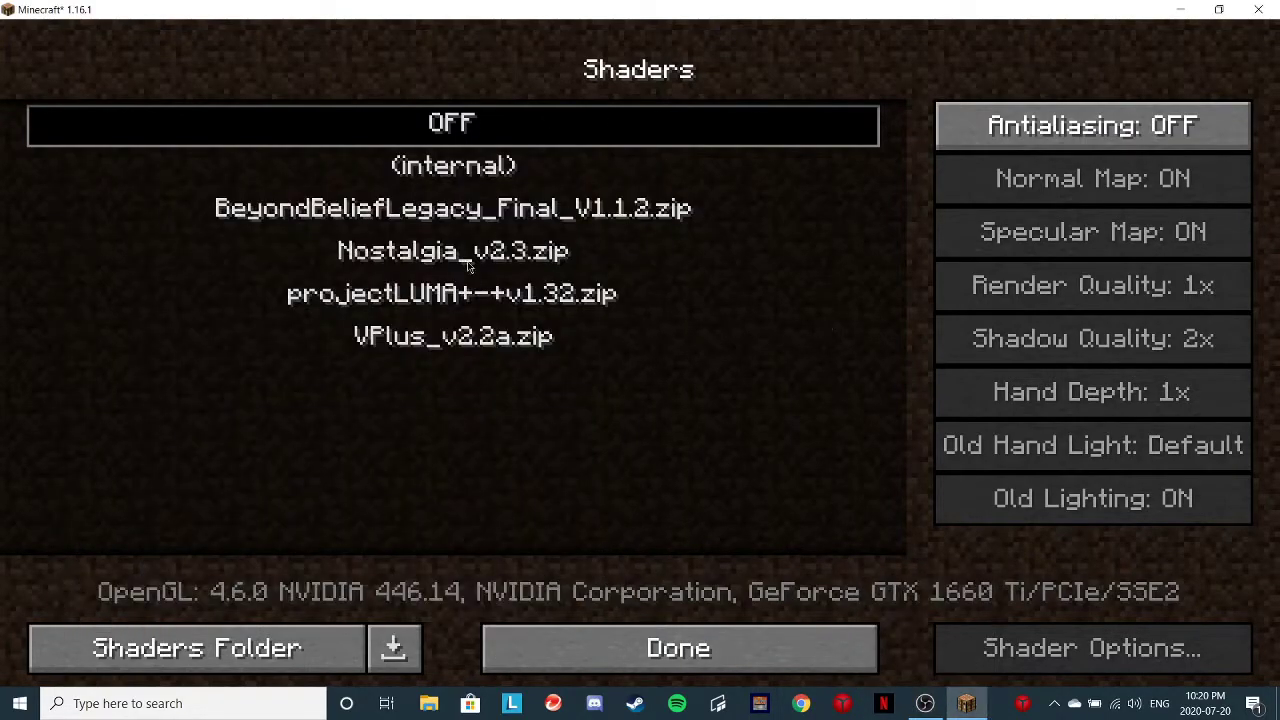
click(468, 262)
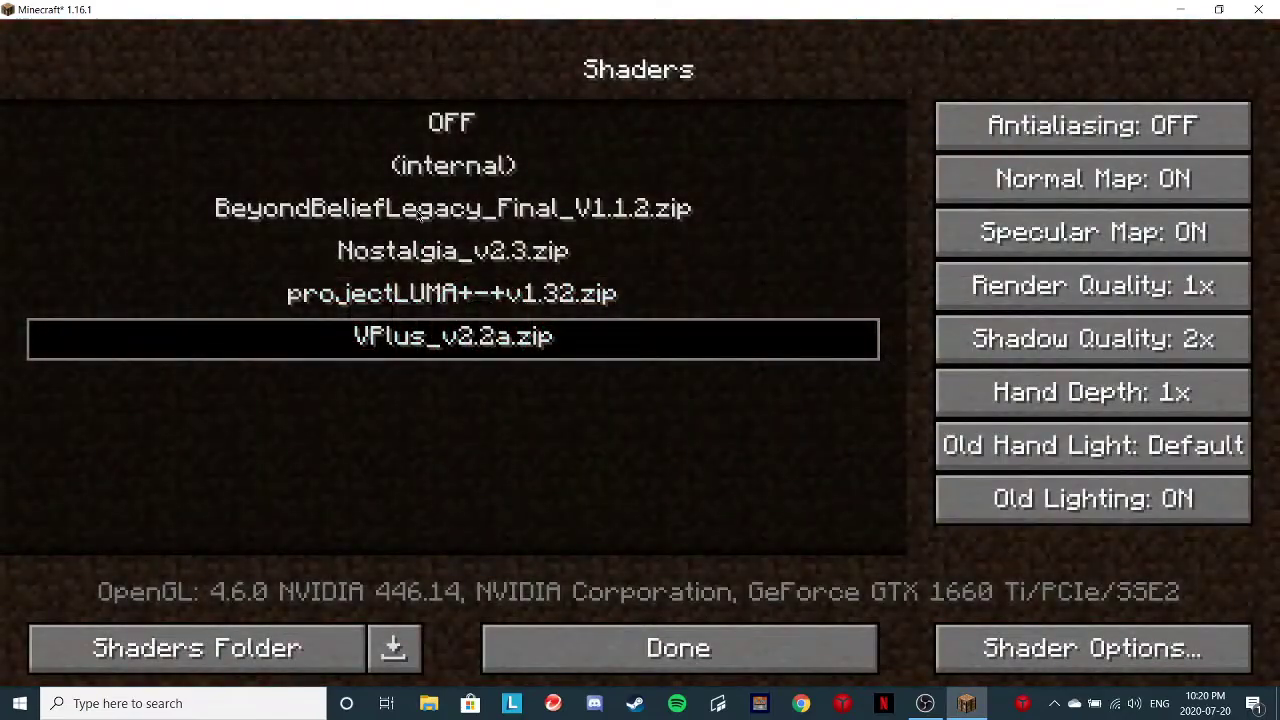
click(423, 225)
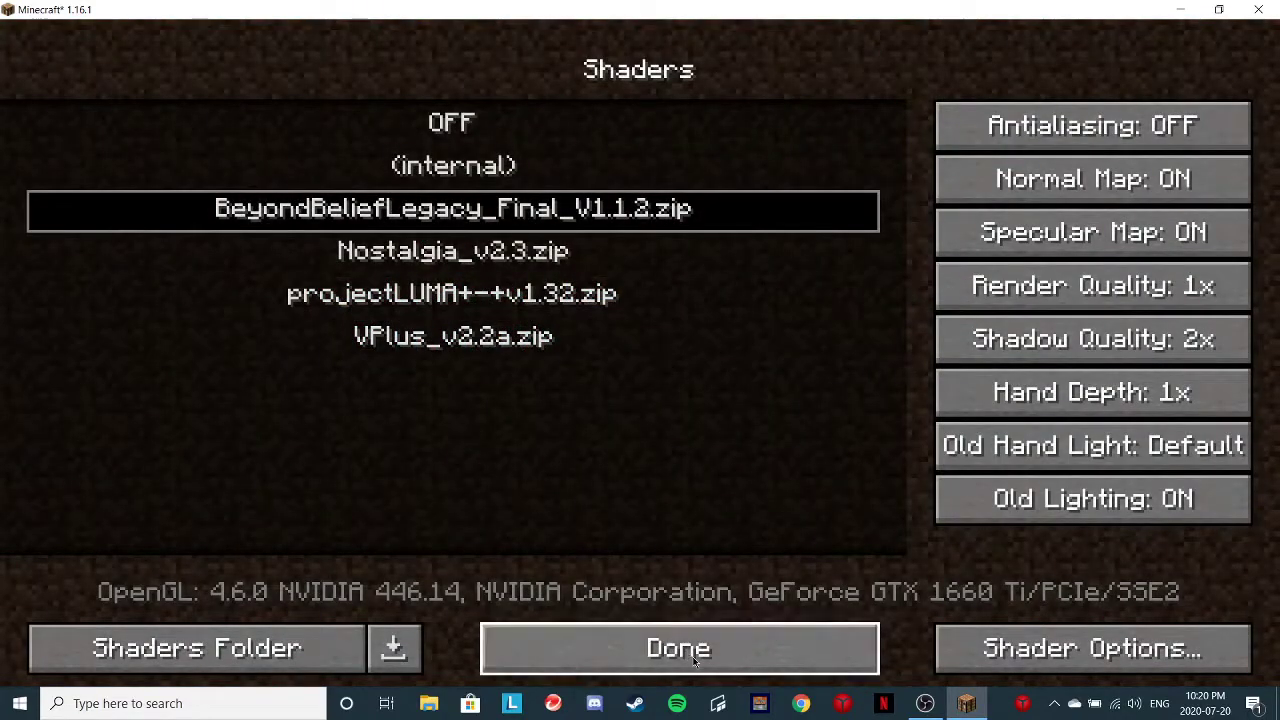
click(530, 640)
- Enable 3D Containers and VanillaTweaks_r733455, leave Night Vision 1.1 unselected, and reload resources
click(571, 622)
click(463, 462)
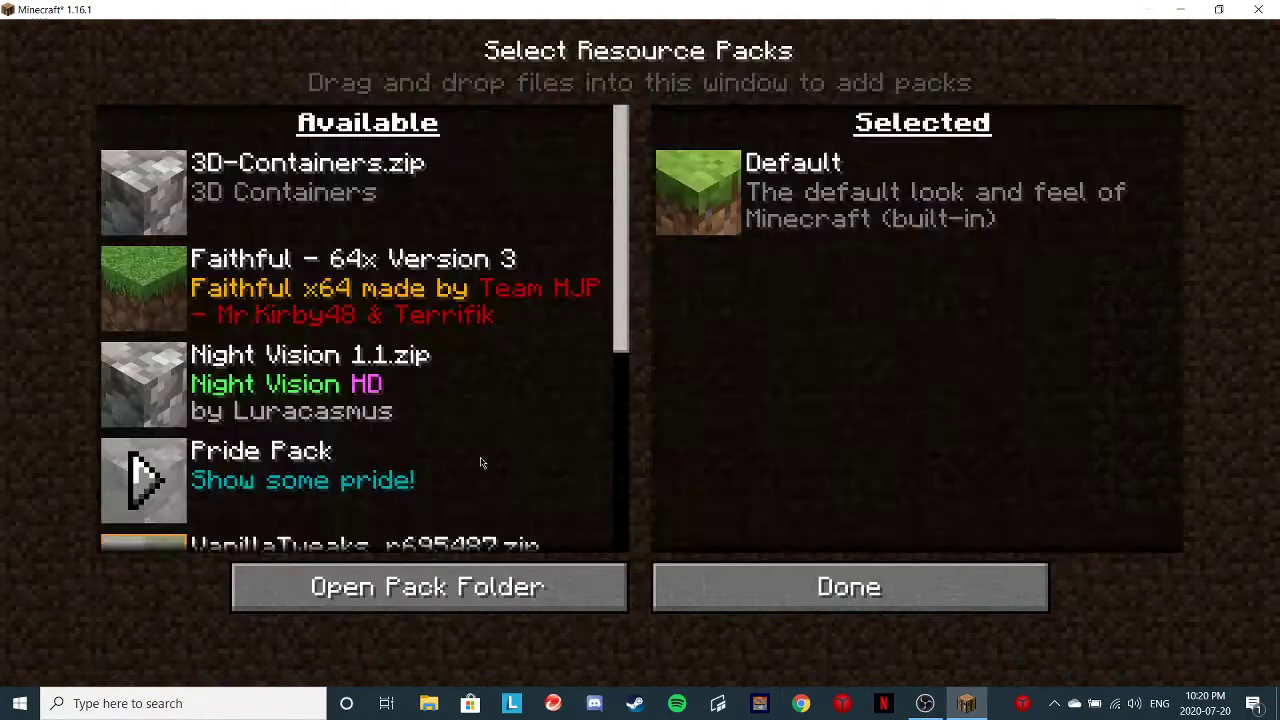
click(155, 210)
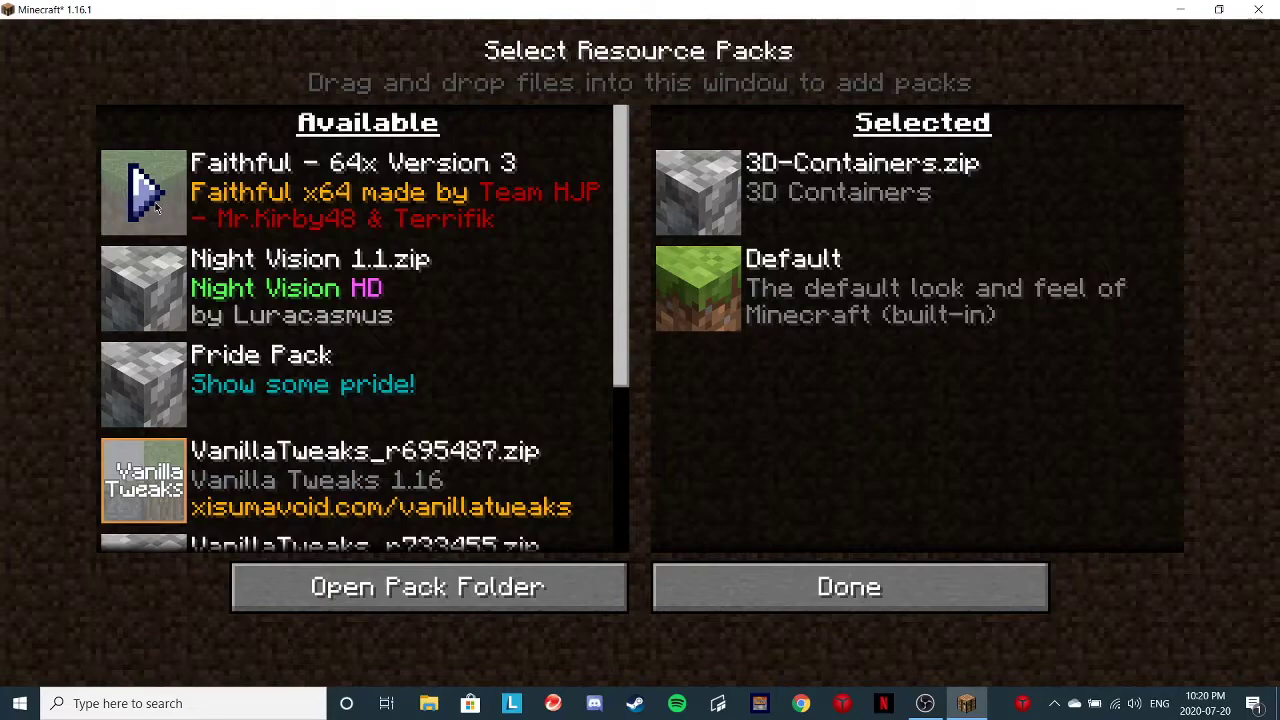
click(155, 290)
click(145, 480)
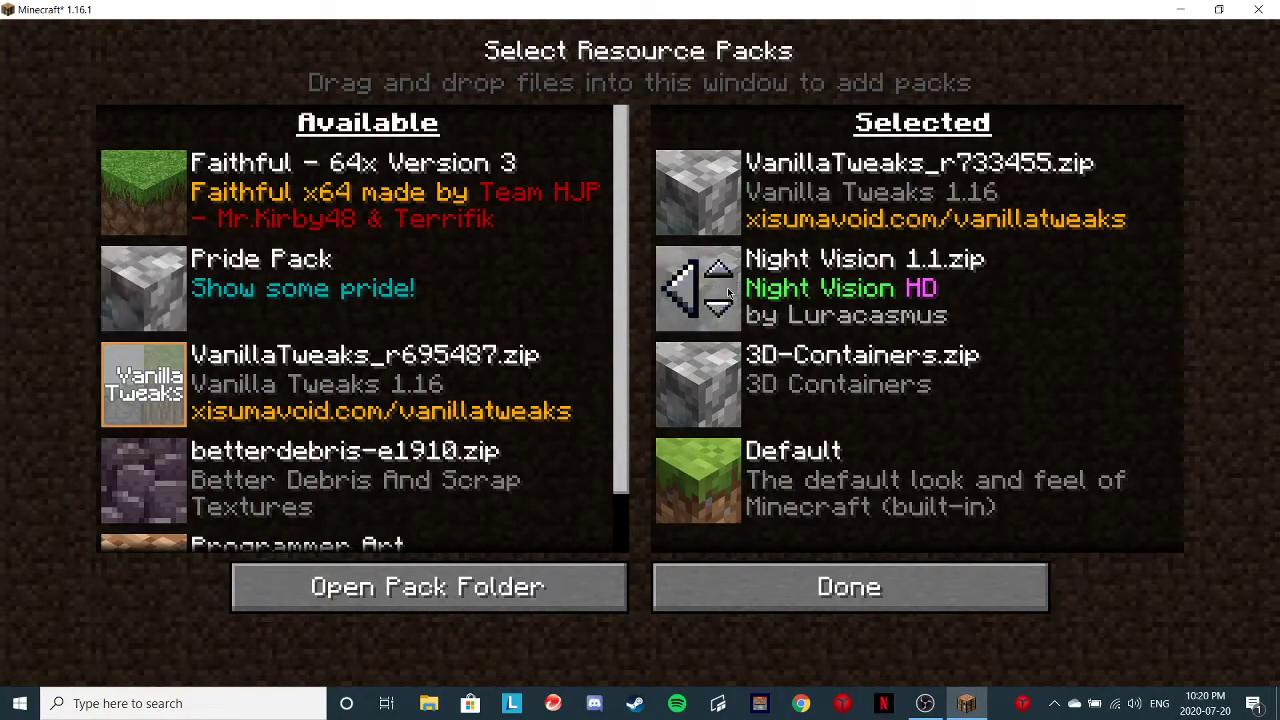
click(680, 290)
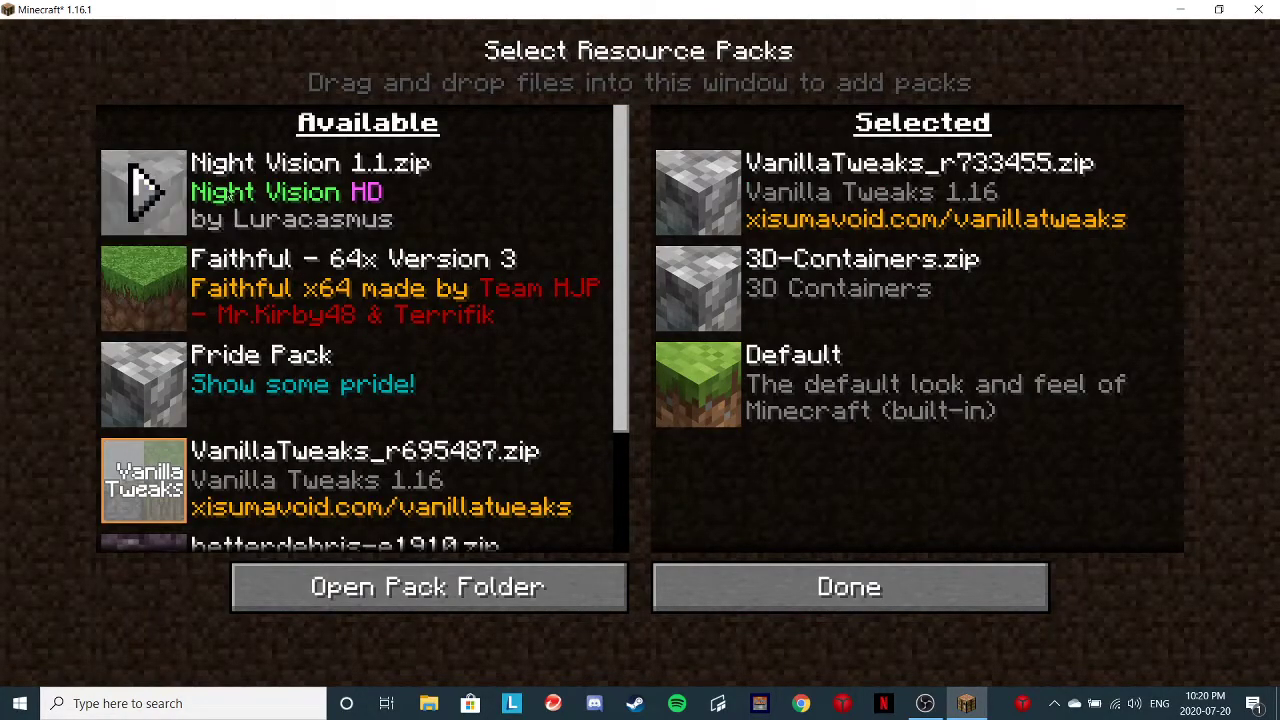
click(780, 581)
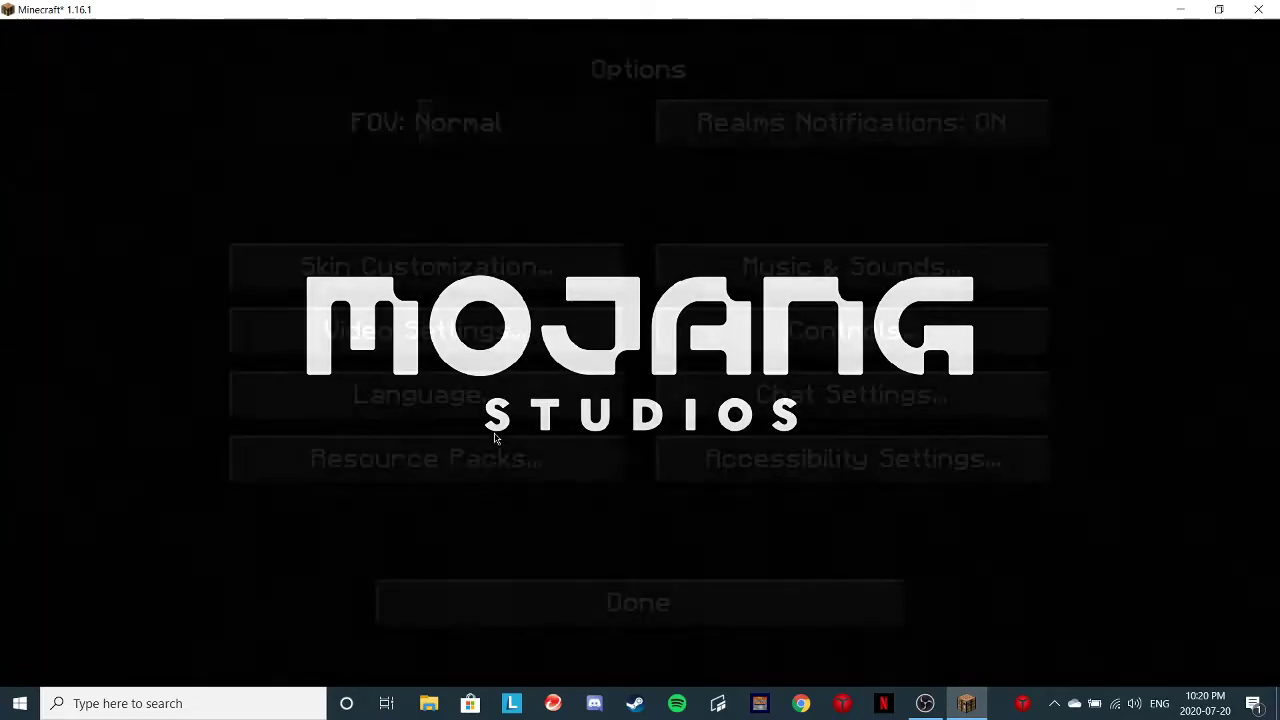
- Return to the night world and walk past the house toward the field
key(Escape)
key(Escape)
key(s)
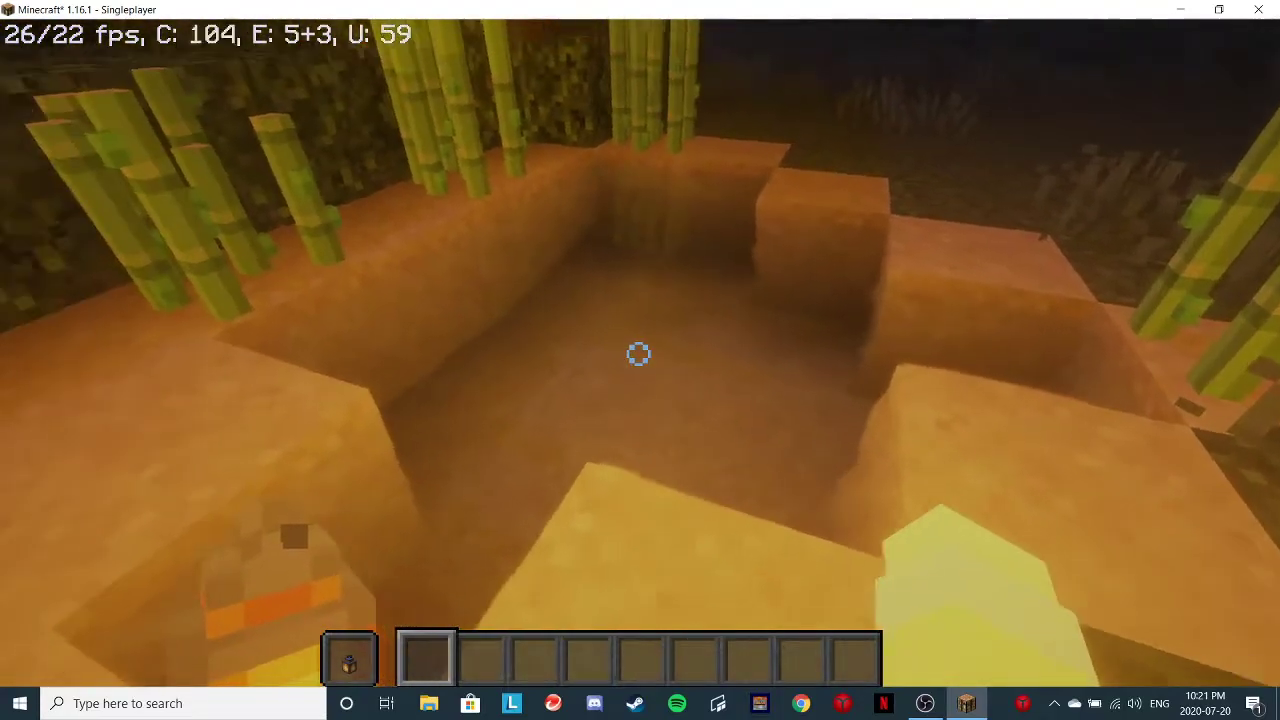
key(w)
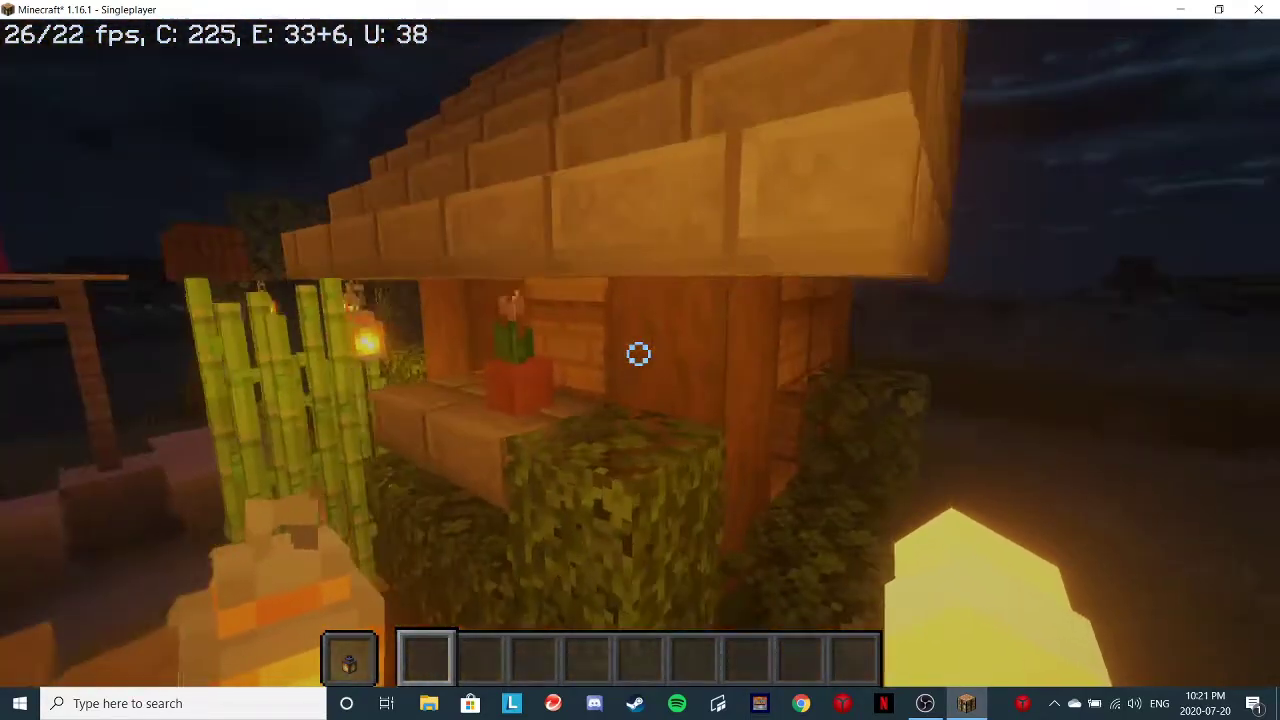
key(w)
key(w)
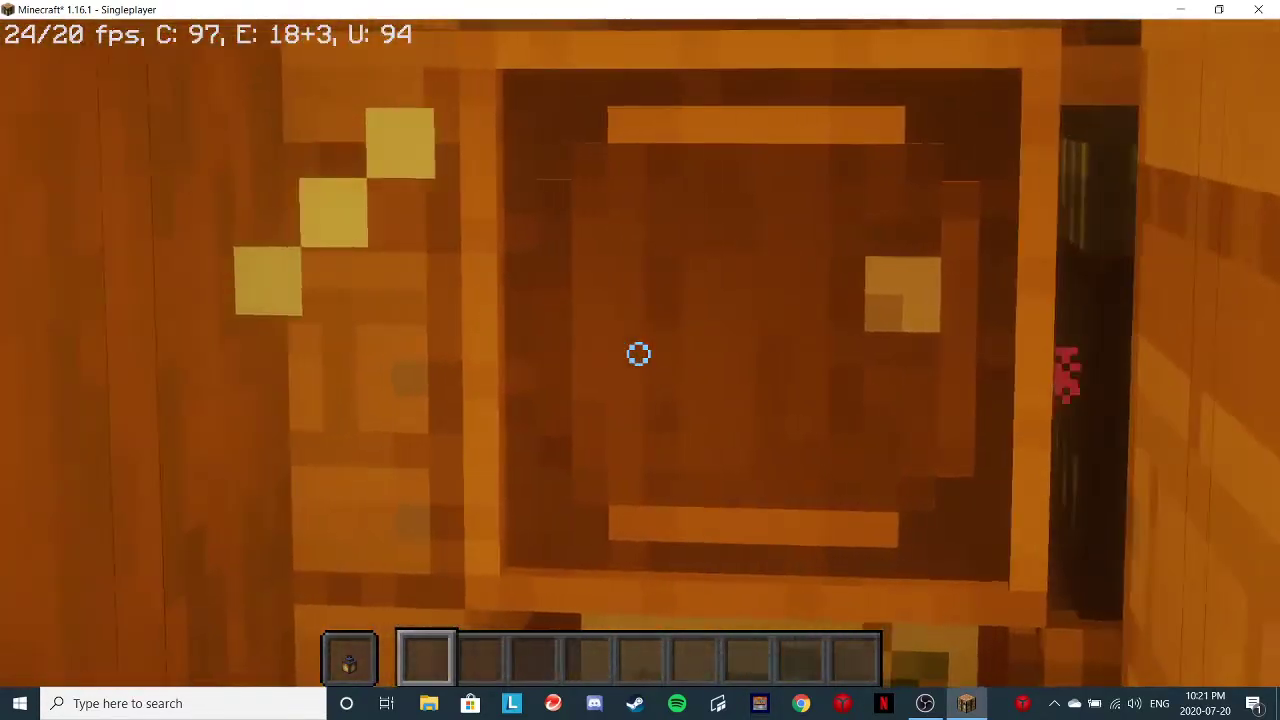
key(w)
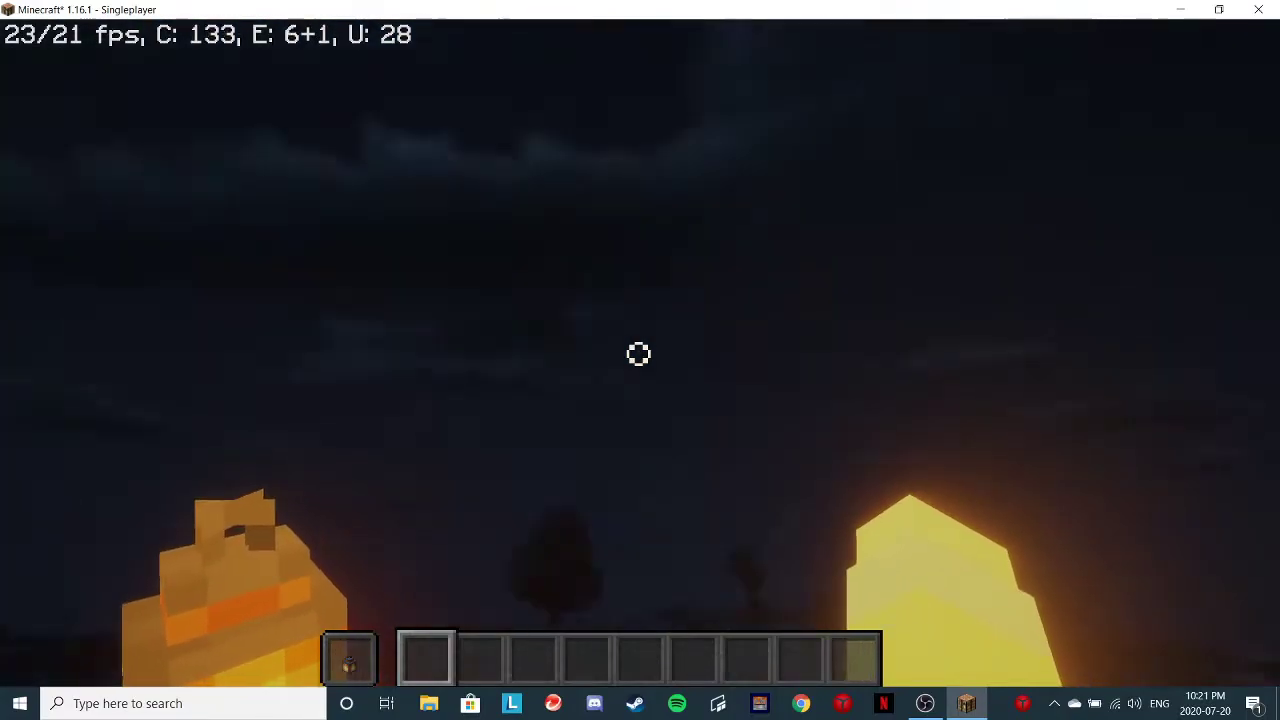
- Cycle camera views to look at the night sky, ending in third person
key(F5)
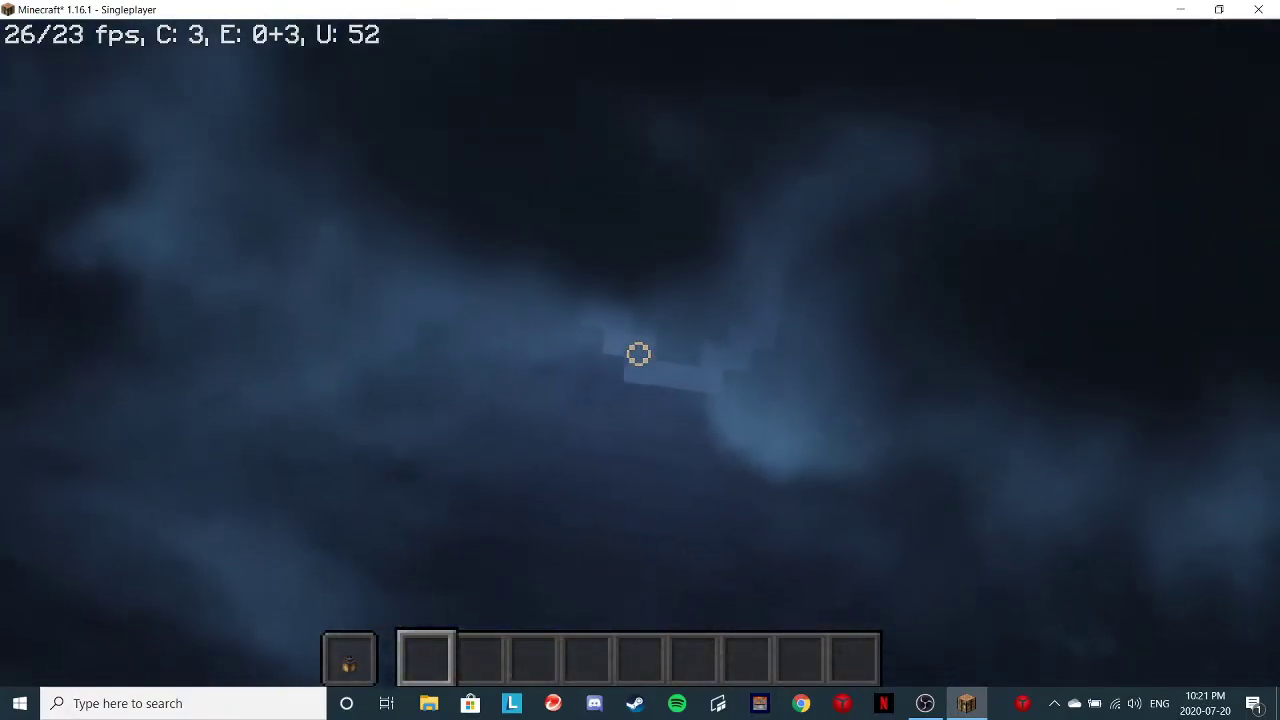
key(F5)
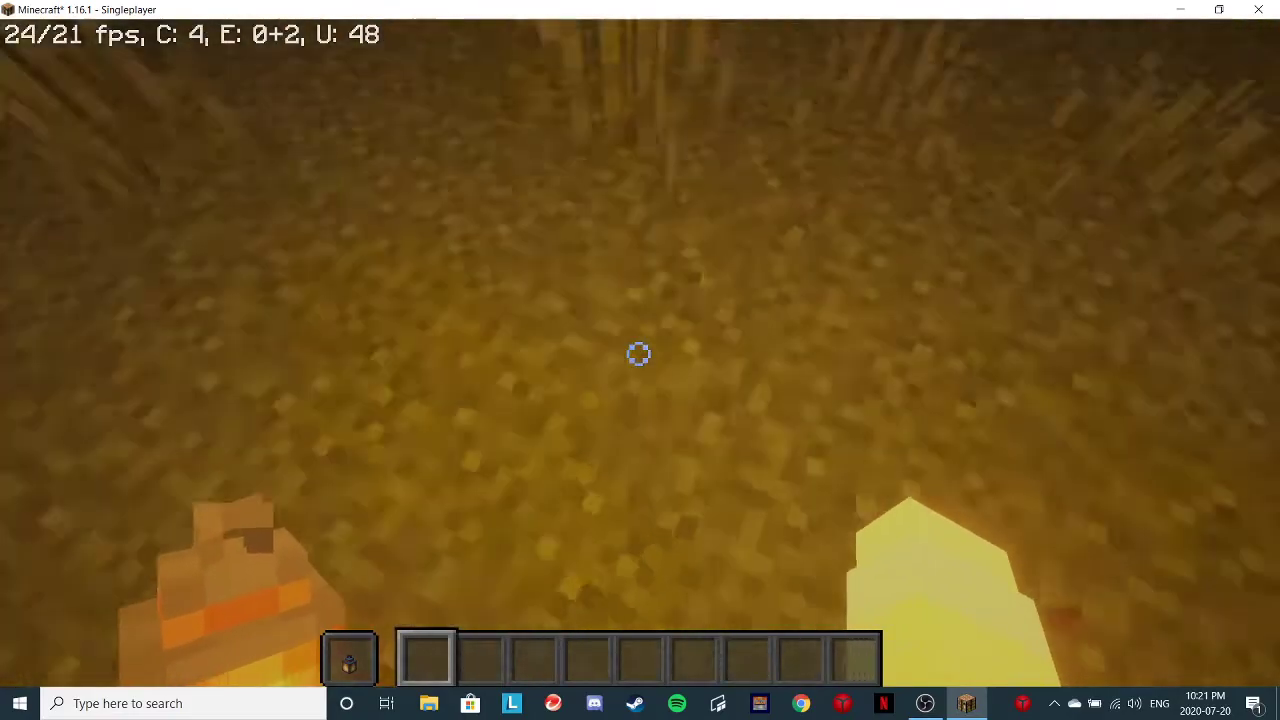
key(F5)
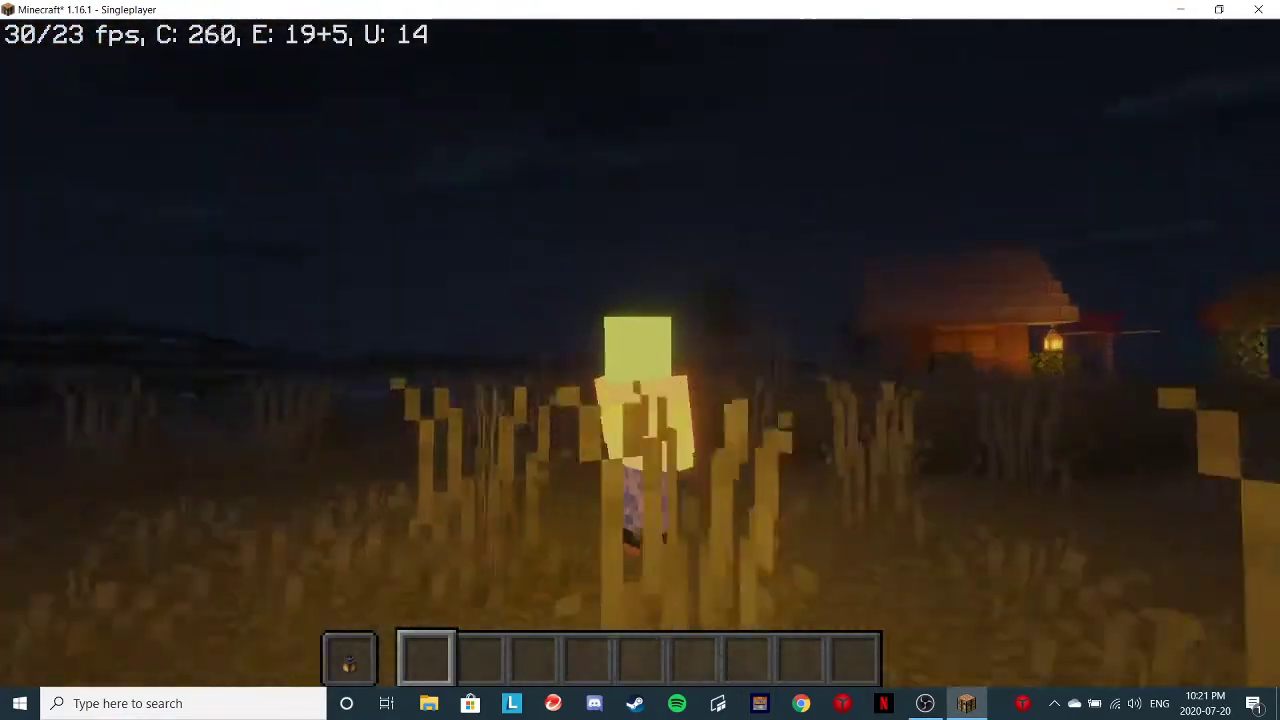
- Swap the lantern between hands, return to first person, and pick the grass block
key(f)
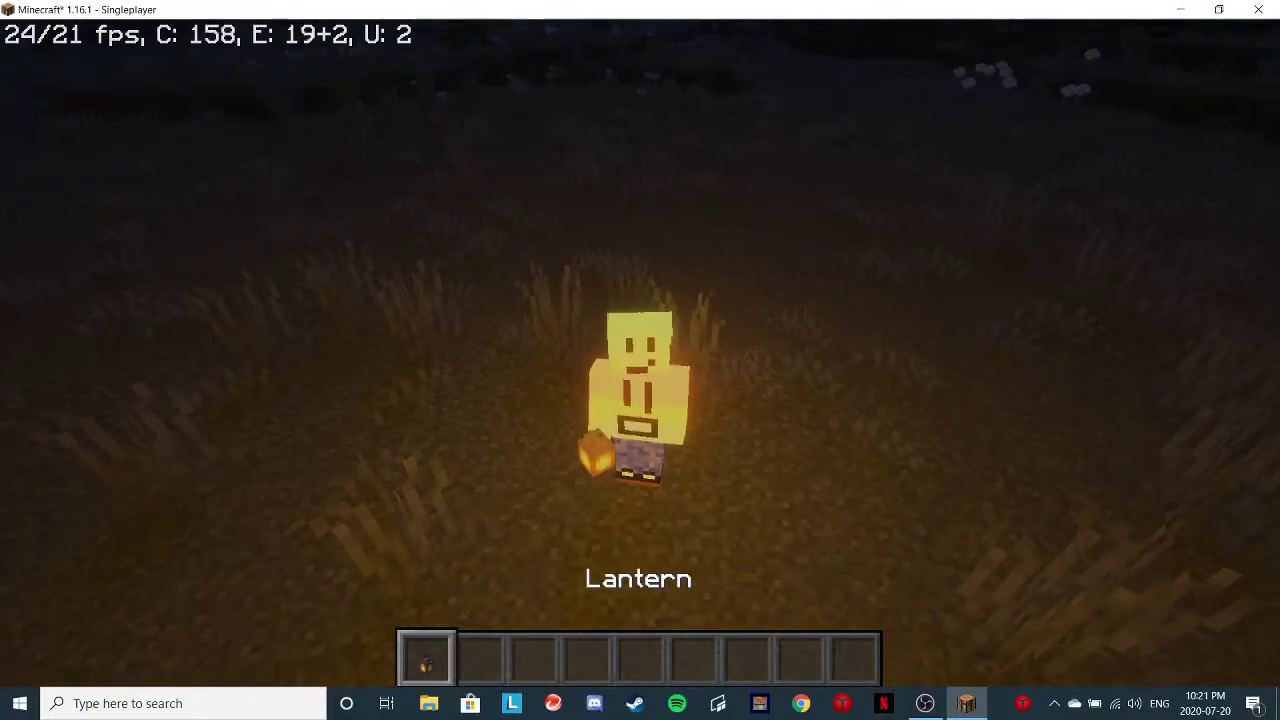
key(f)
scroll(640, 360, down, 2)
scroll(640, 360, up, 1)
key(f)
scroll(640, 360, up, 1)
key(F5)
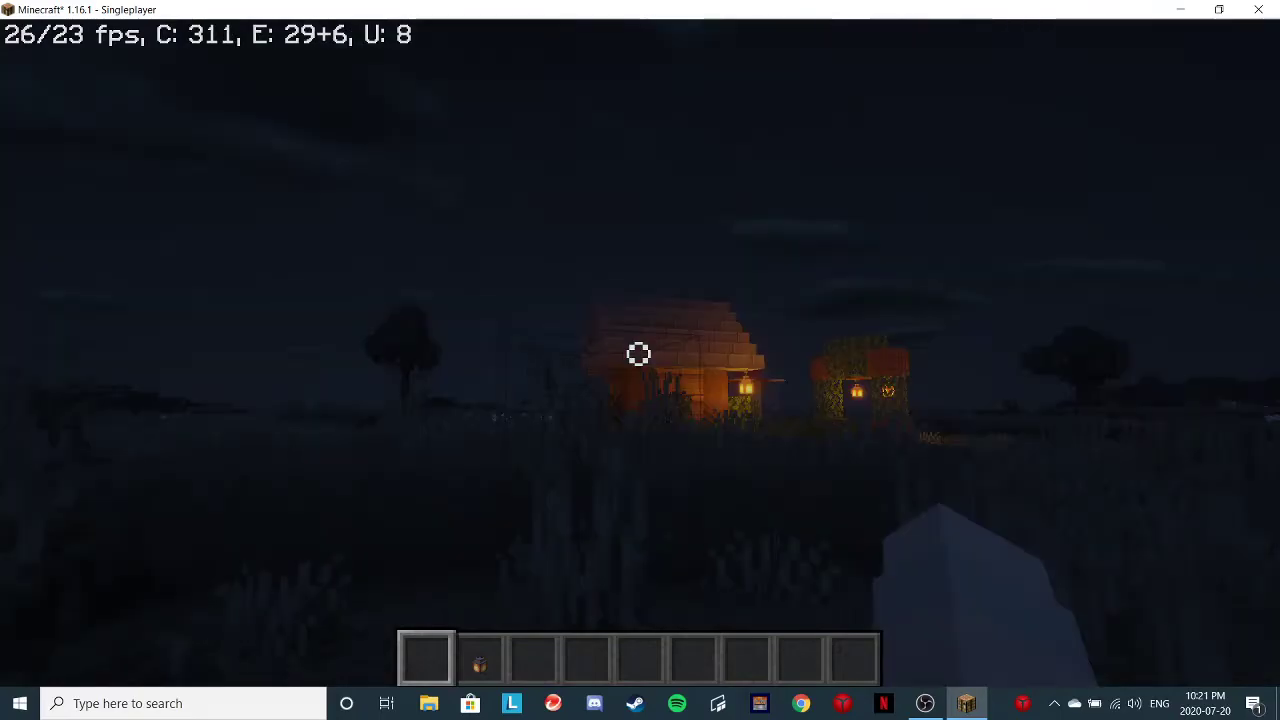
middle_click(638, 353)
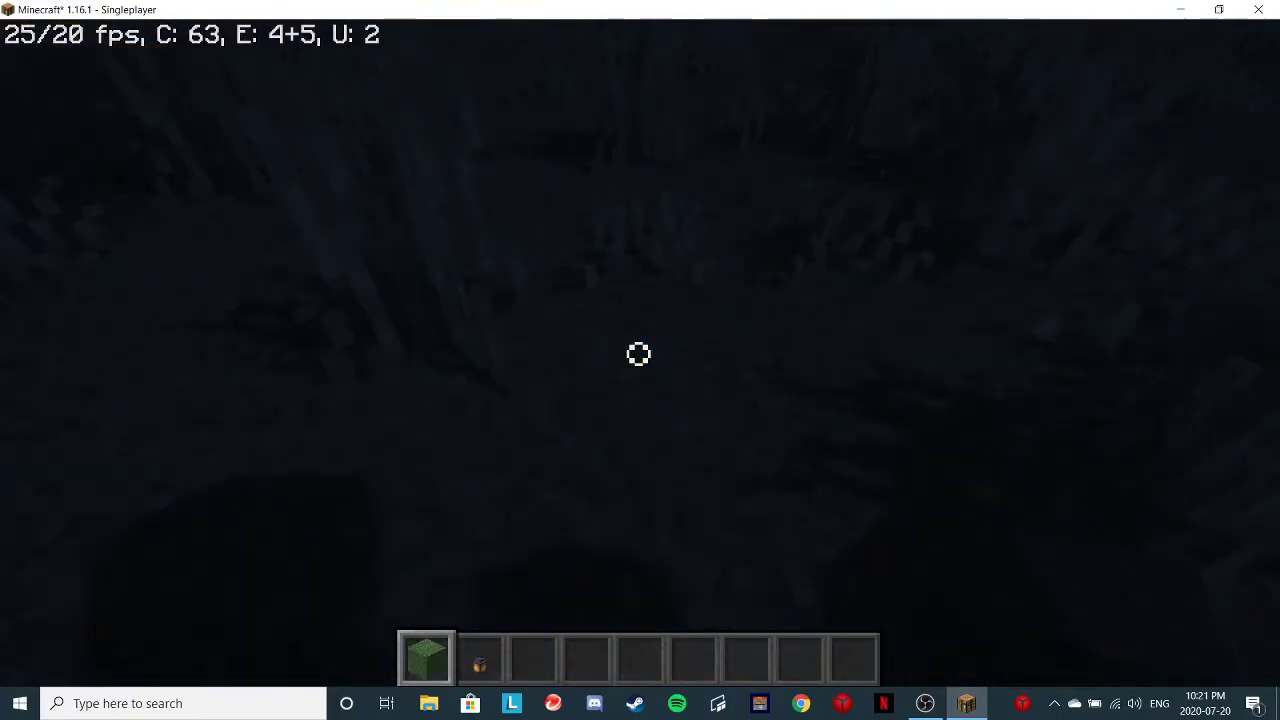
- Walk to the lantern-lit houses and pick a stripped spruce log and a lantern
key(e)
key(e)
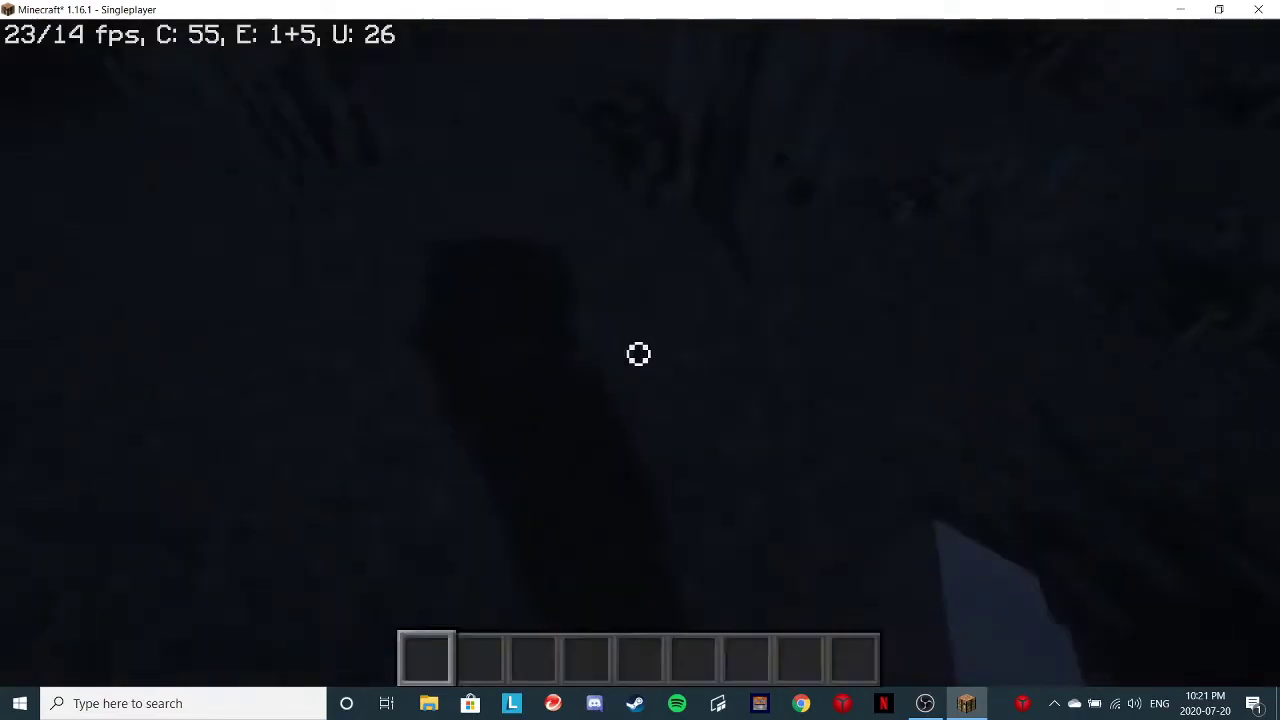
key(w)
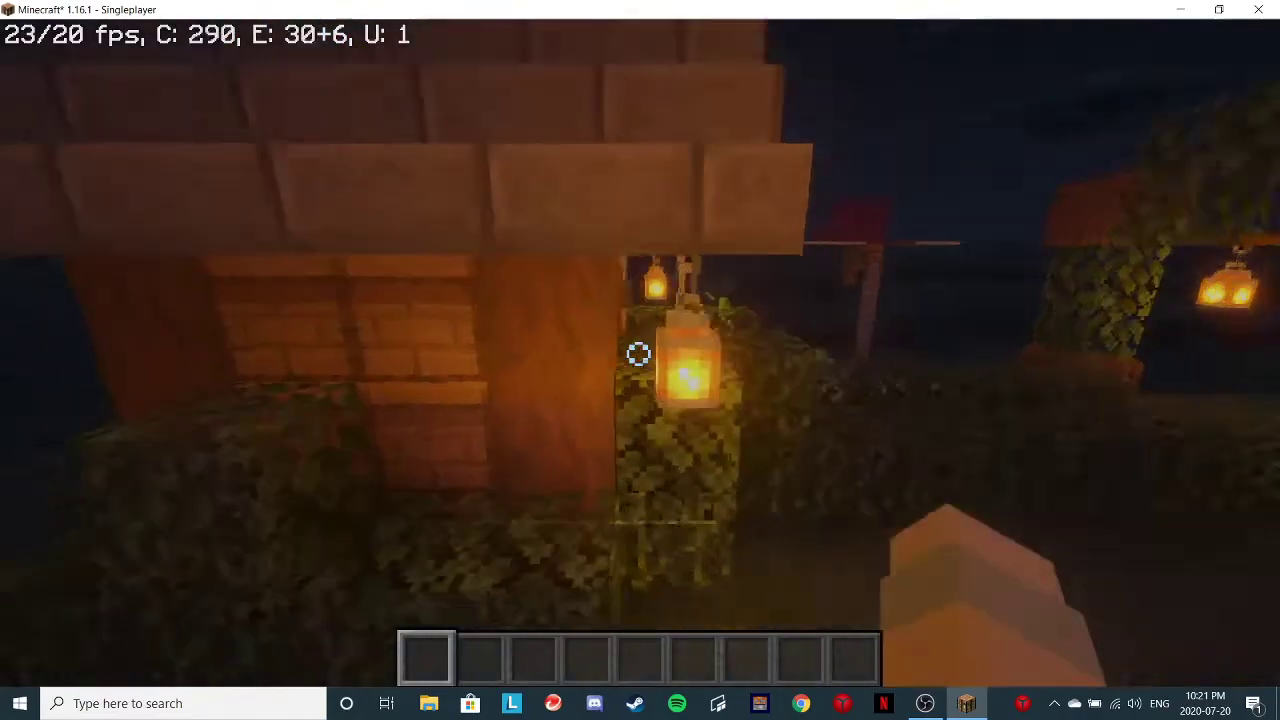
middle_click(638, 353)
middle_click(638, 353)
- In the creative inventory, remove the log and lantern from the hotbar
key(e)
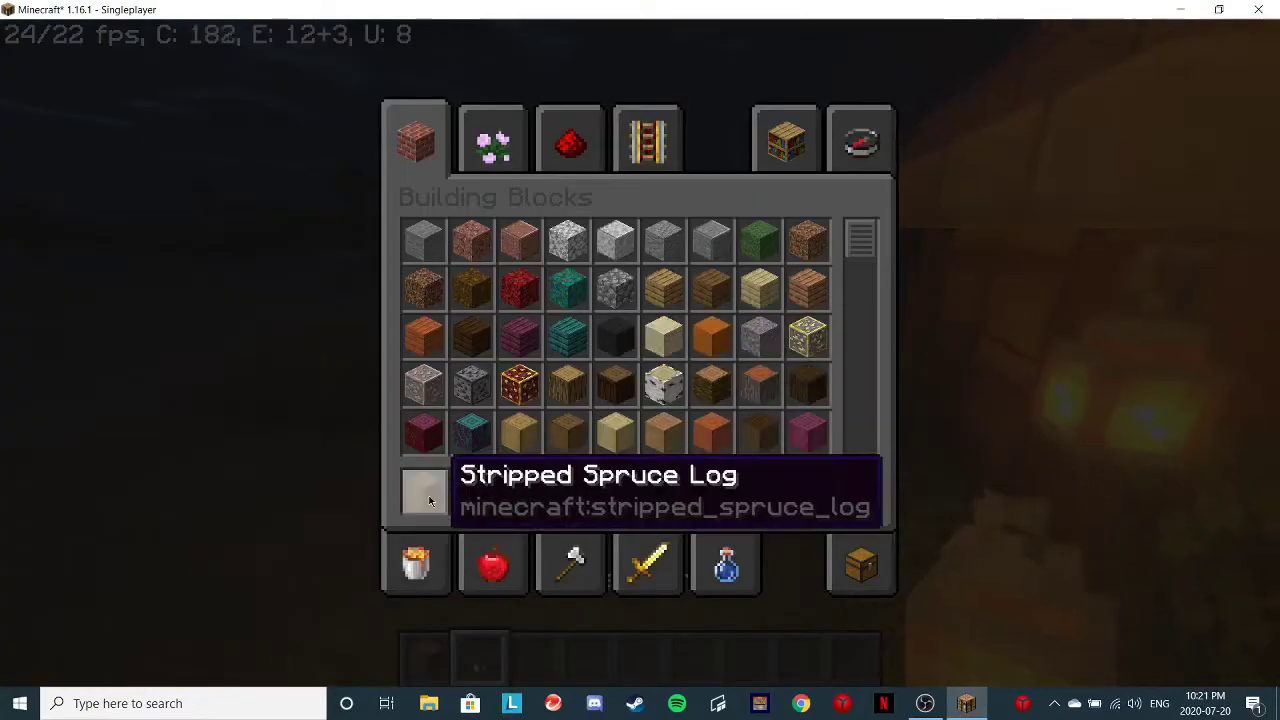
click(428, 498)
key(1)
click(424, 490)
click(518, 383)
- Put a Soul Torch from Decoration Blocks in the first hotbar slot and move it to the offhand
click(495, 135)
scroll(757, 286, down, 8)
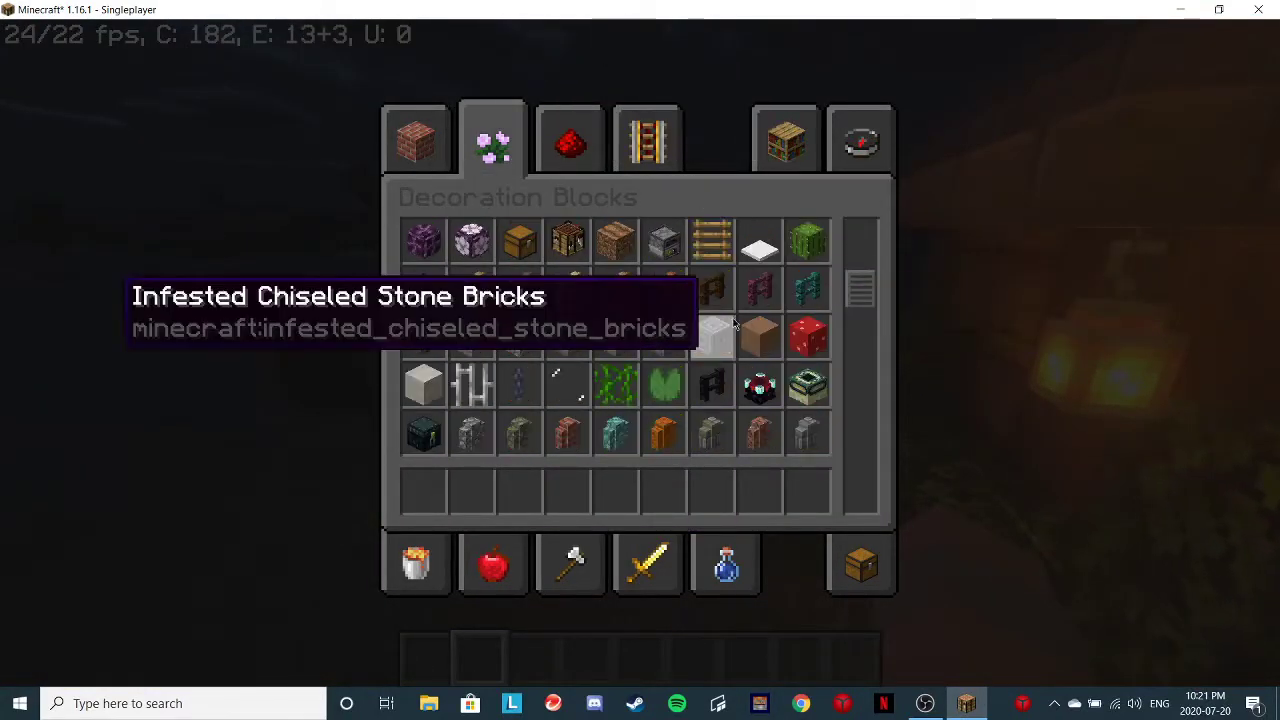
scroll(720, 300, down, 2)
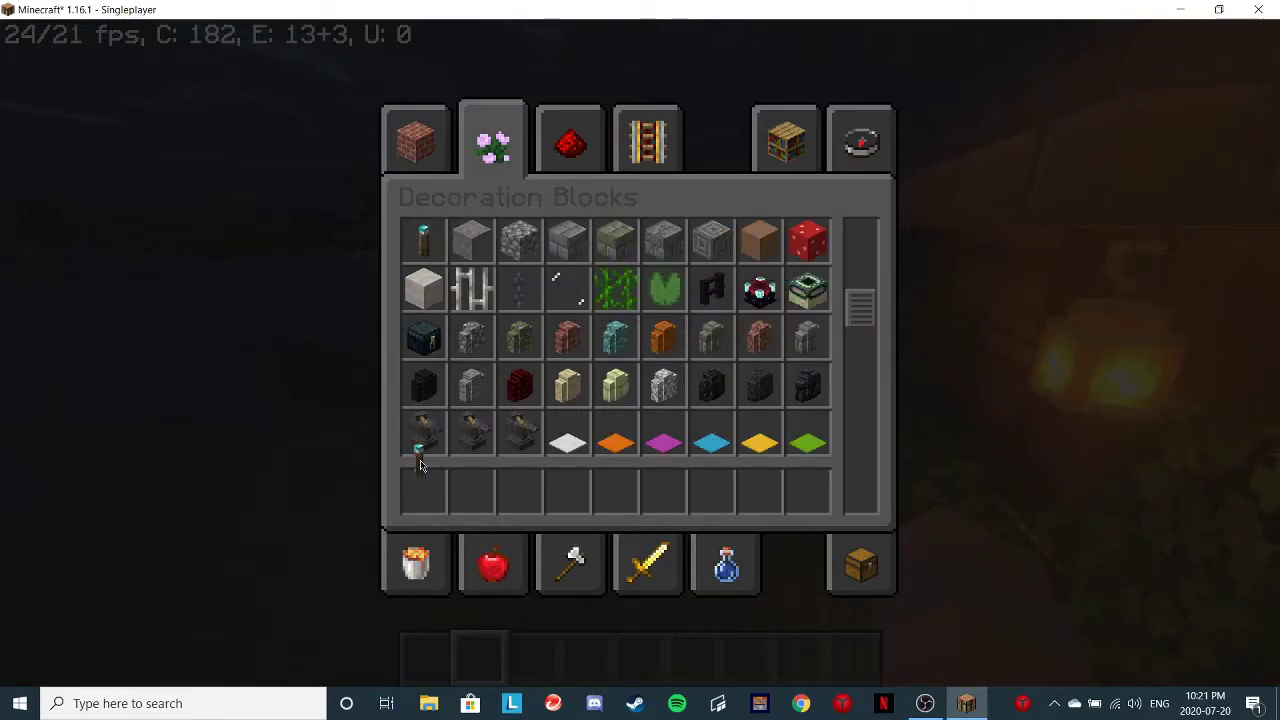
click(420, 460)
click(420, 486)
key(e)
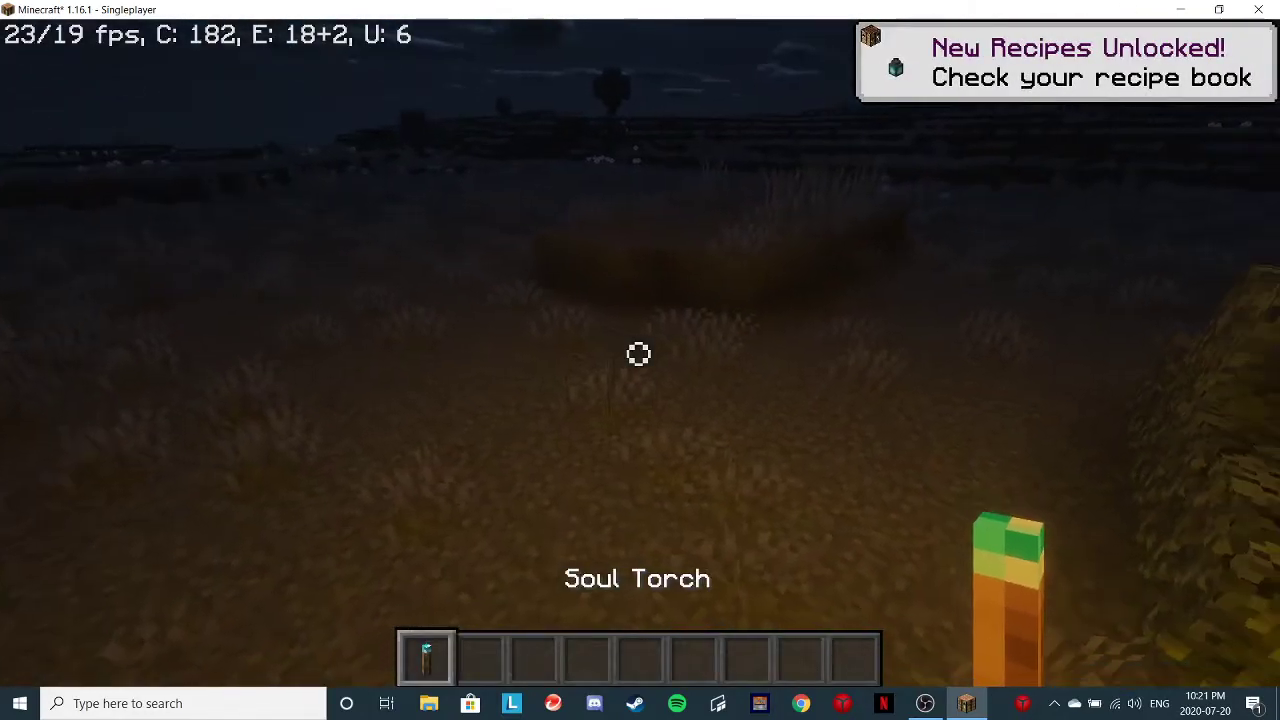
key(f)
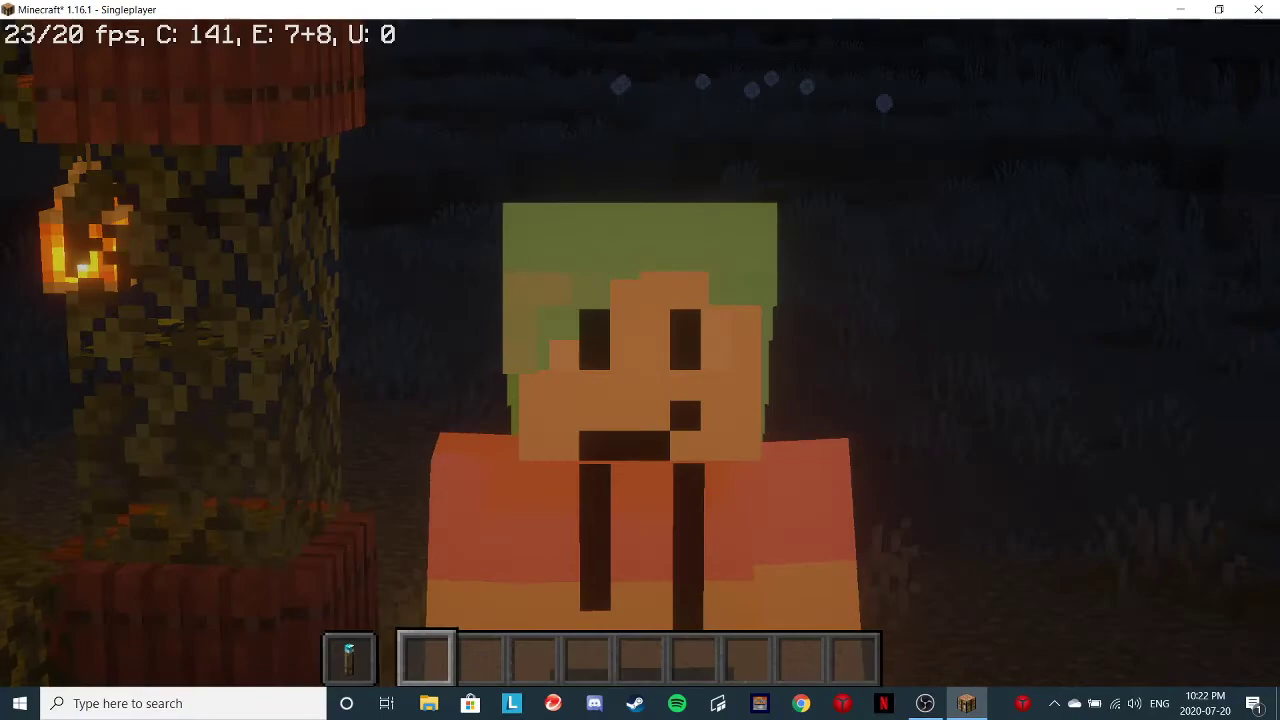
- Toggle the HUD and camera view, then walk through the lantern-lit gate to the house
key(F1)
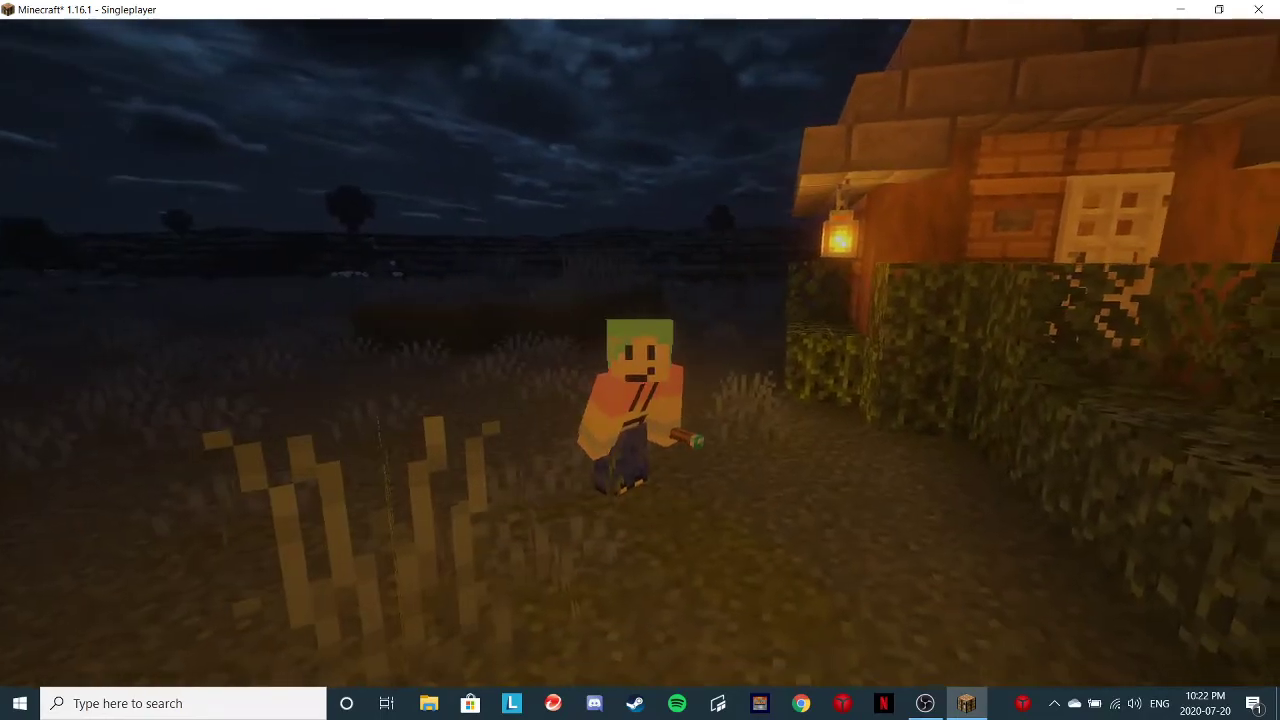
key(F5)
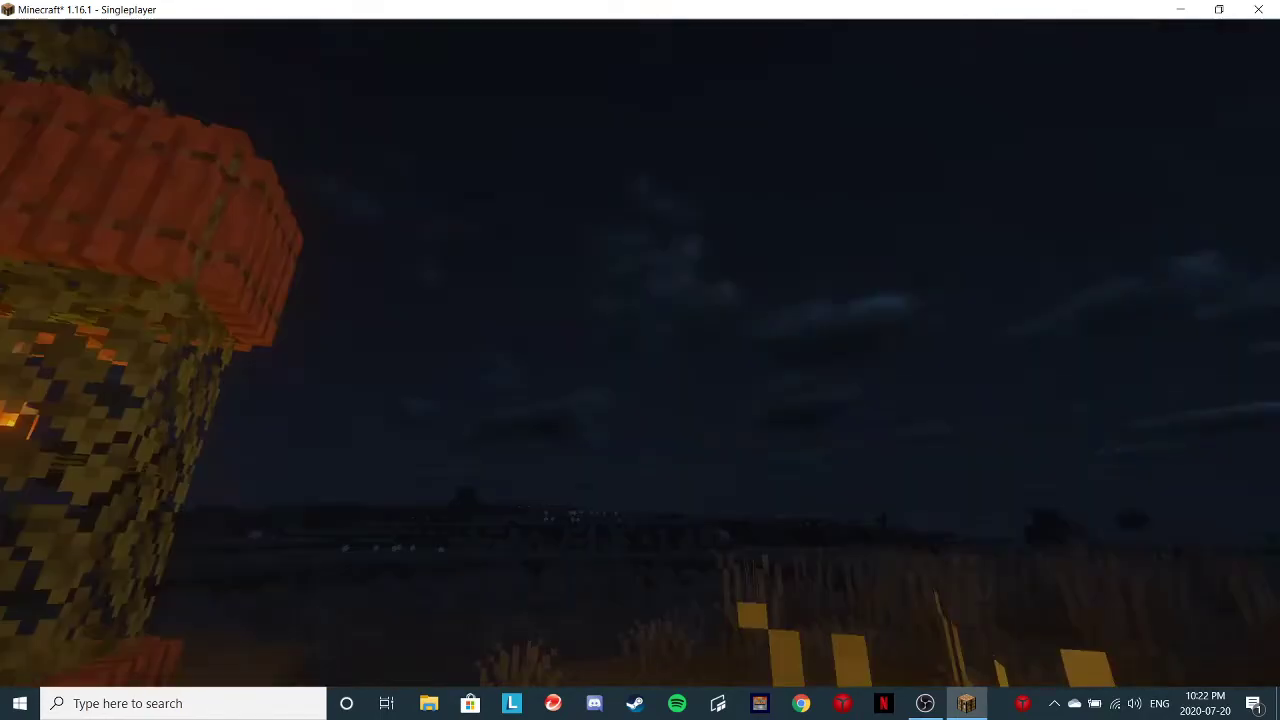
key(F1)
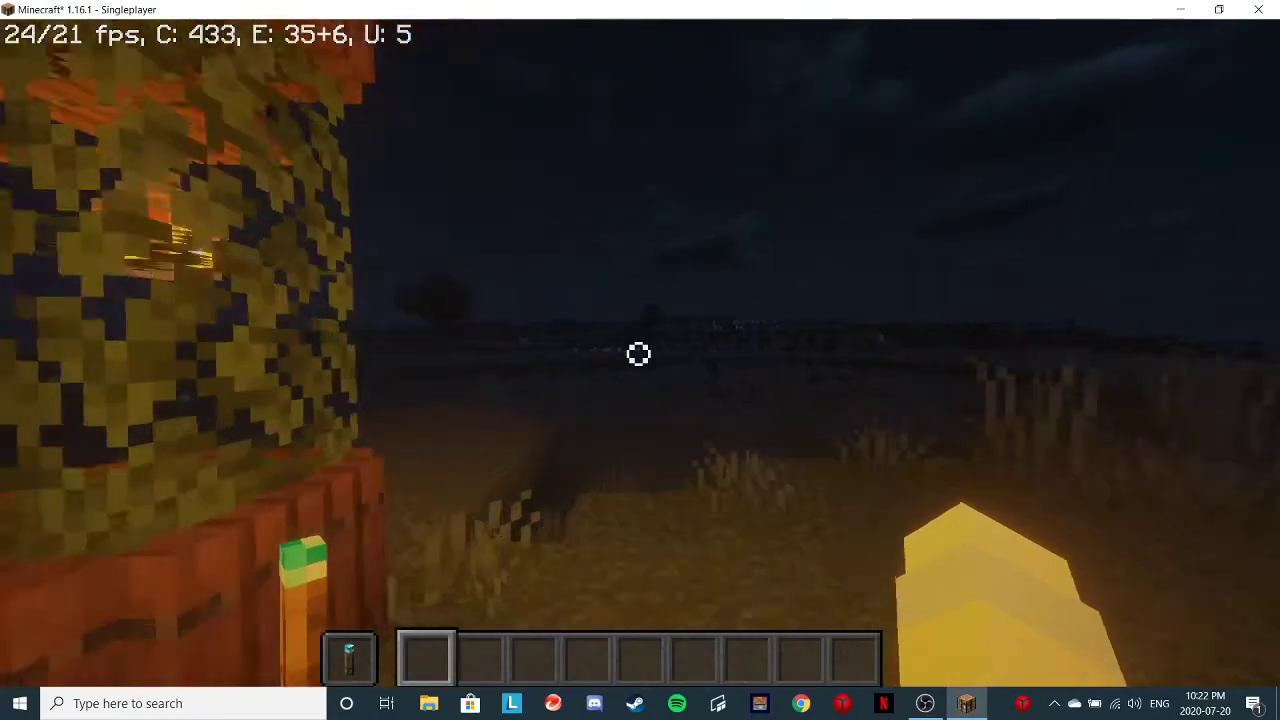
key(w)
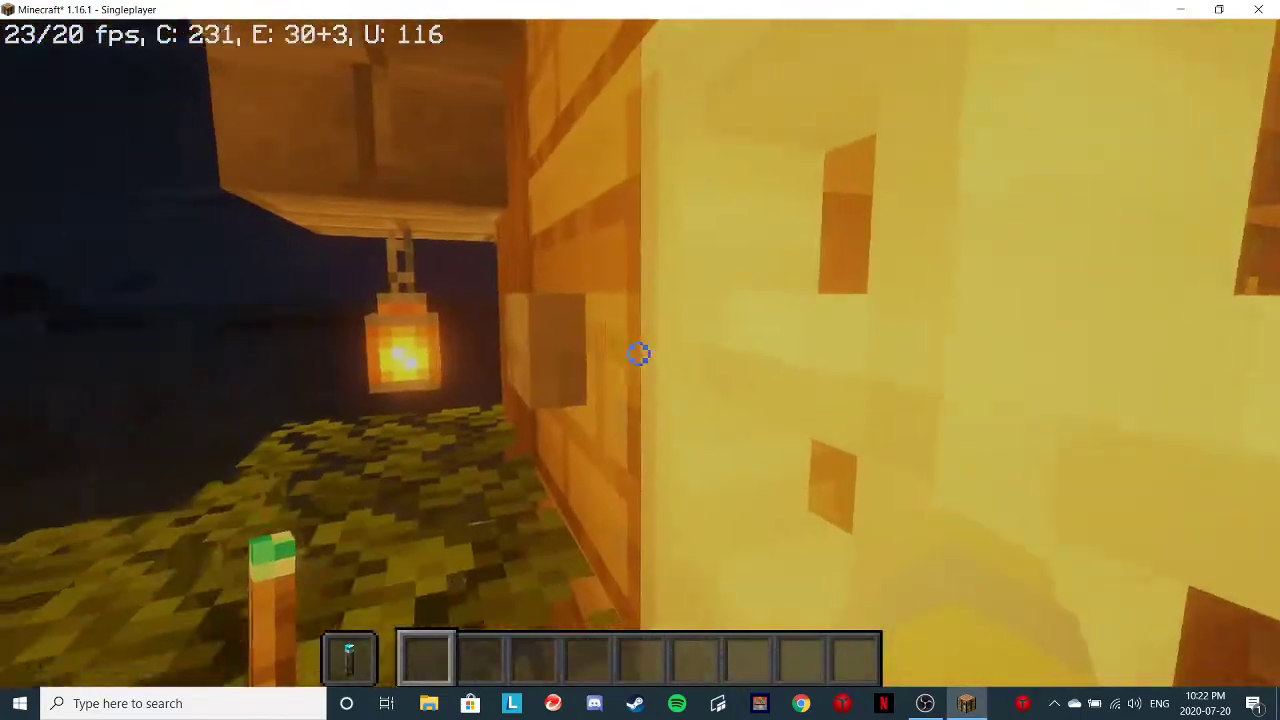
key(s)
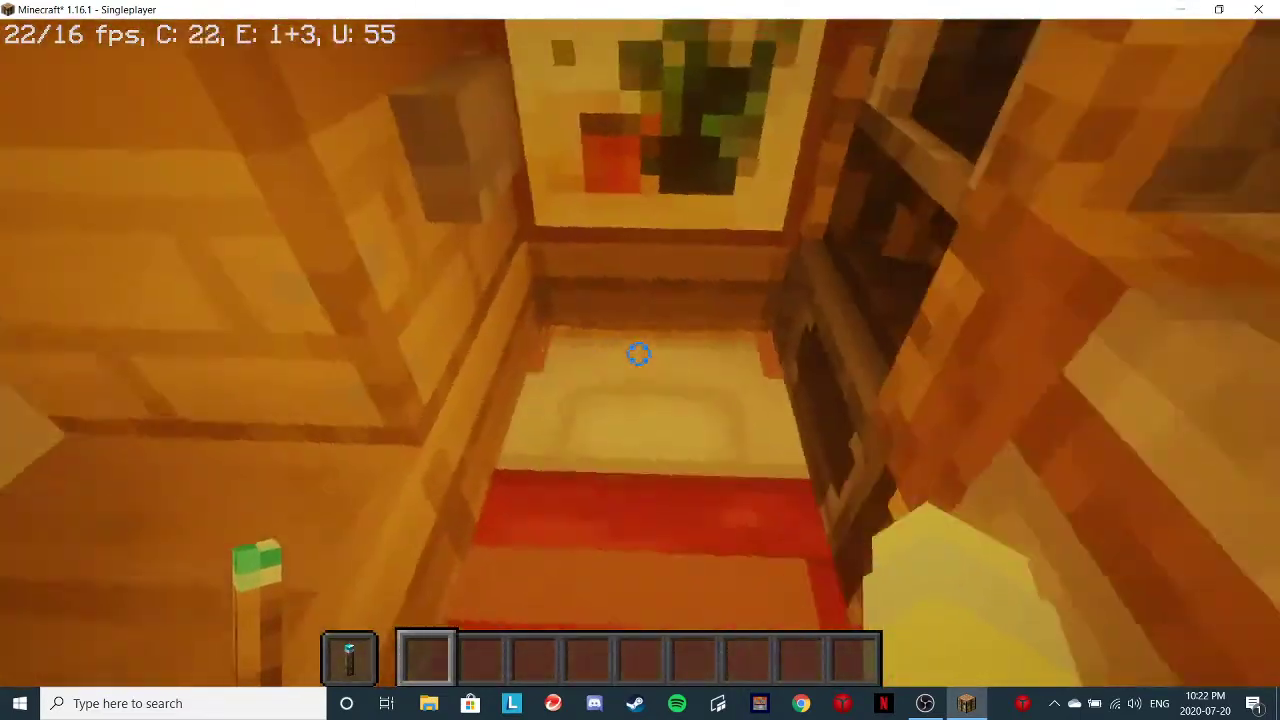